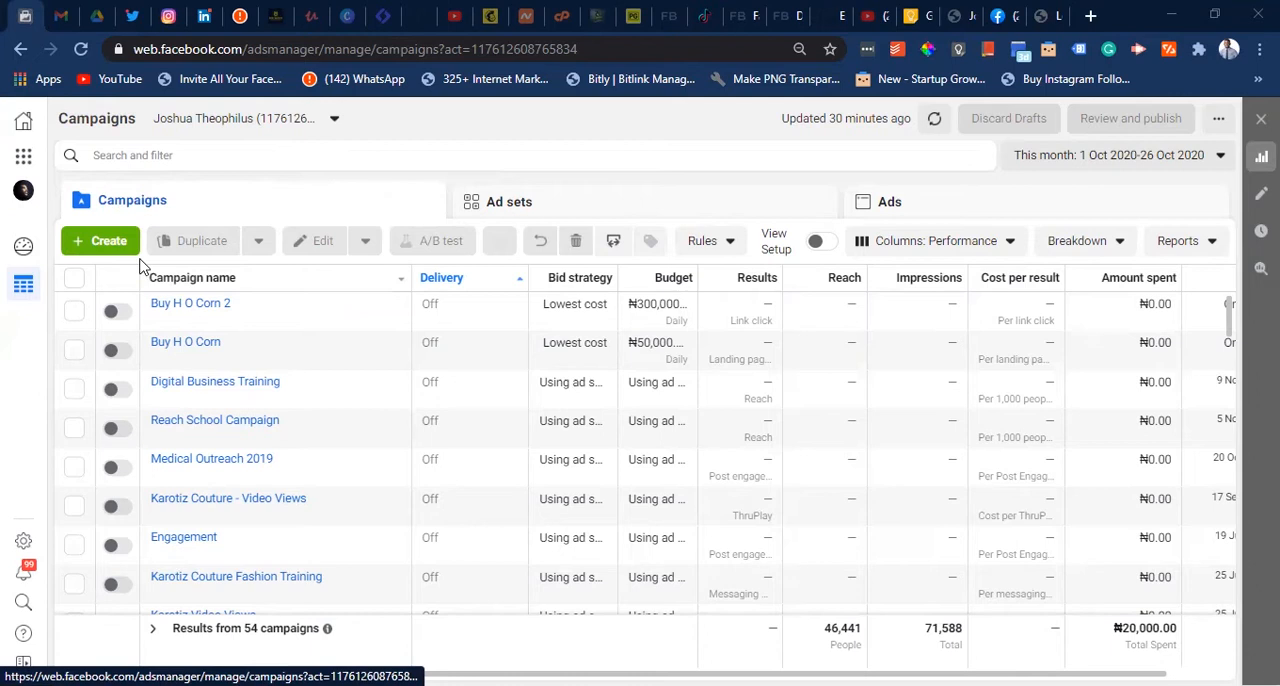
# - Start a new campaign with the Reach objective and expand its optional naming section
pyautogui.click(108, 244)
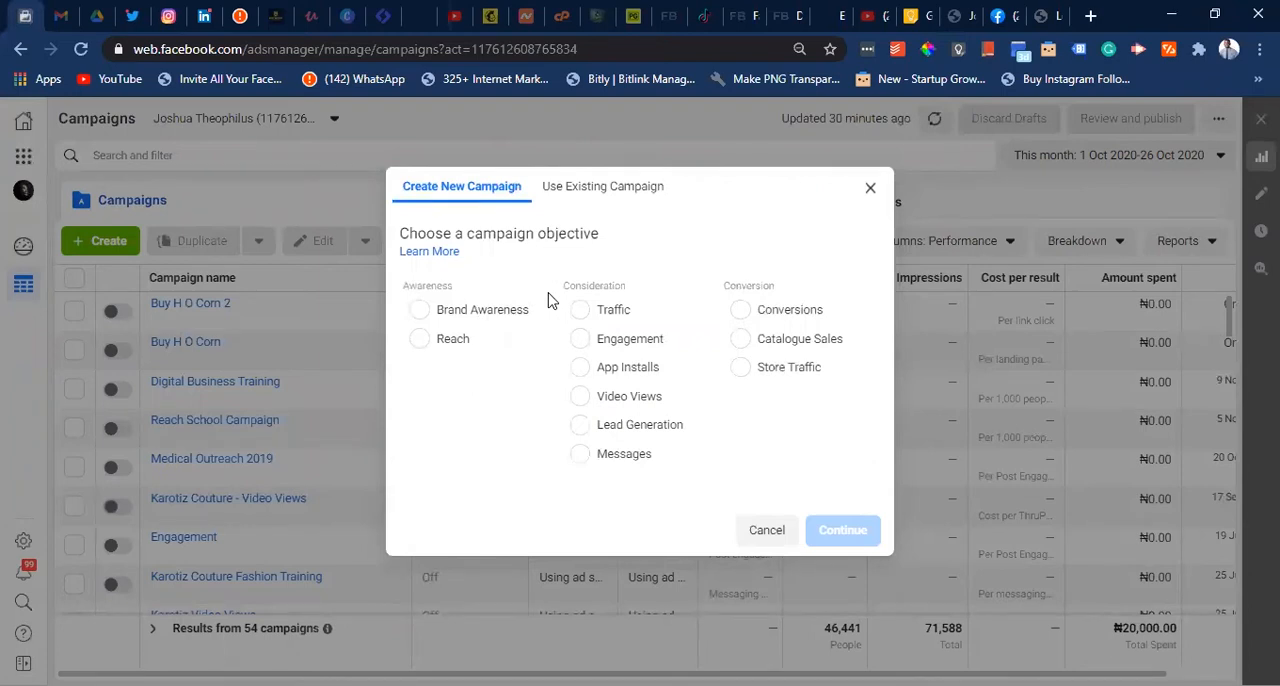
pyautogui.click(452, 340)
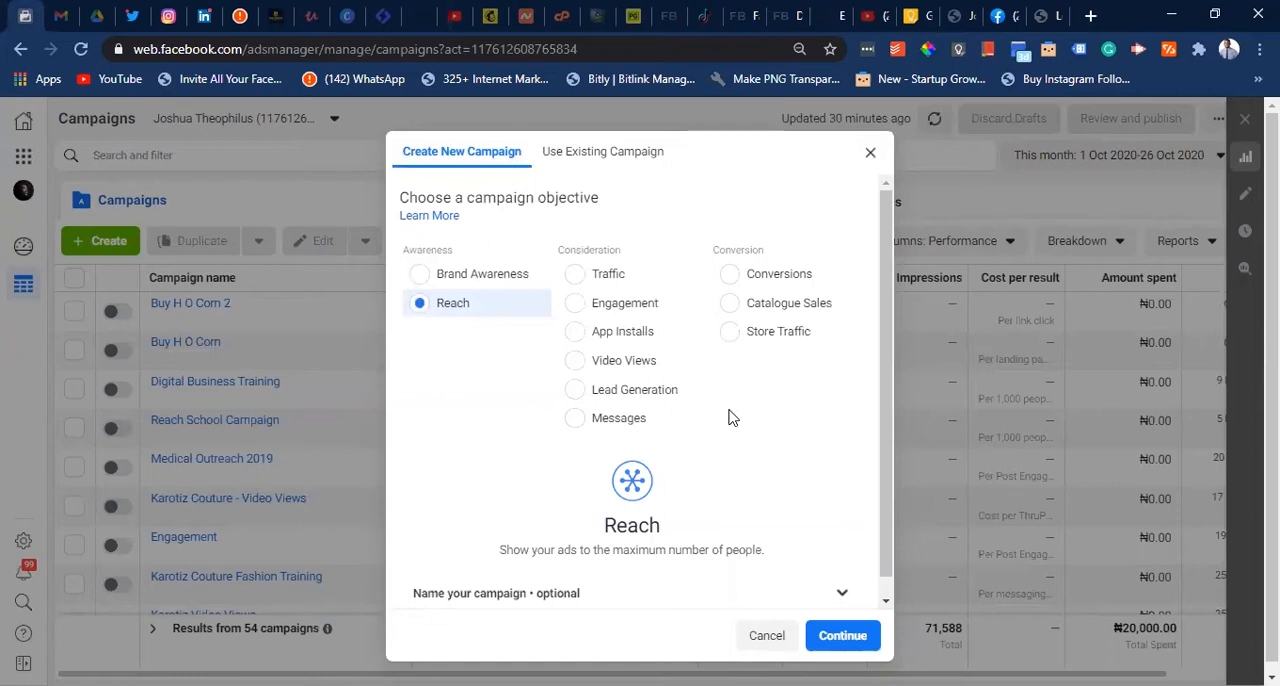
pyautogui.scroll(-1, 728, 418)
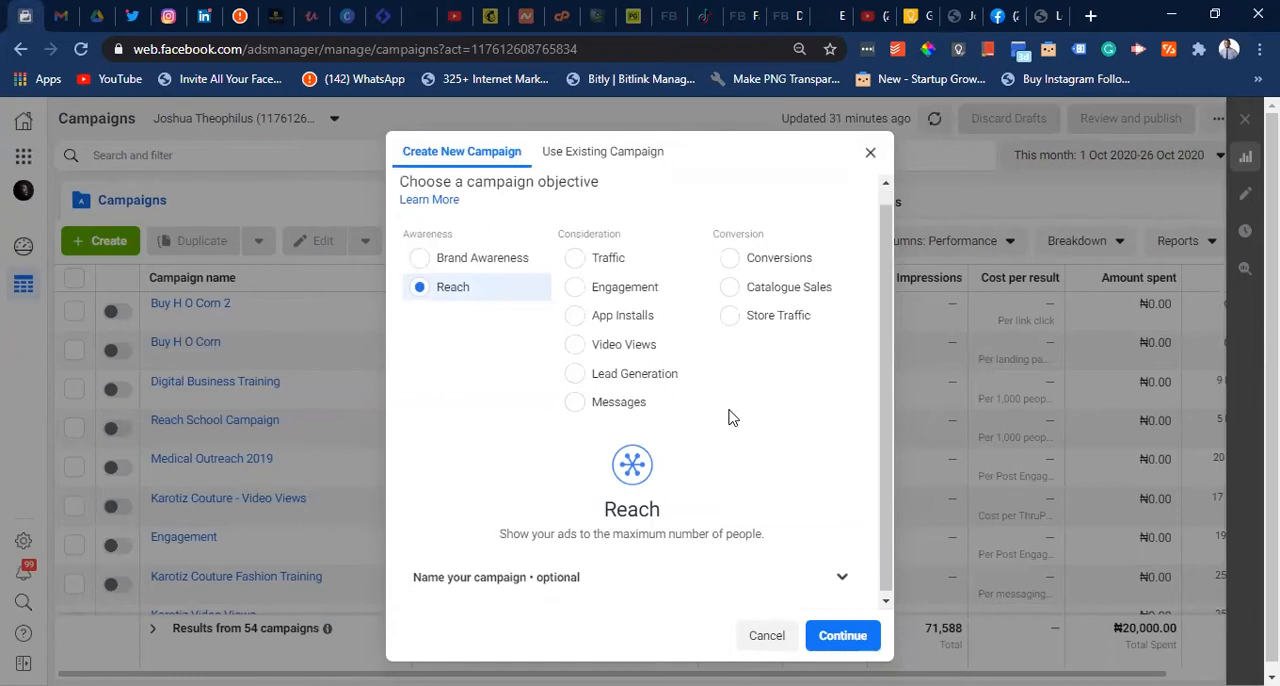
pyautogui.click(840, 578)
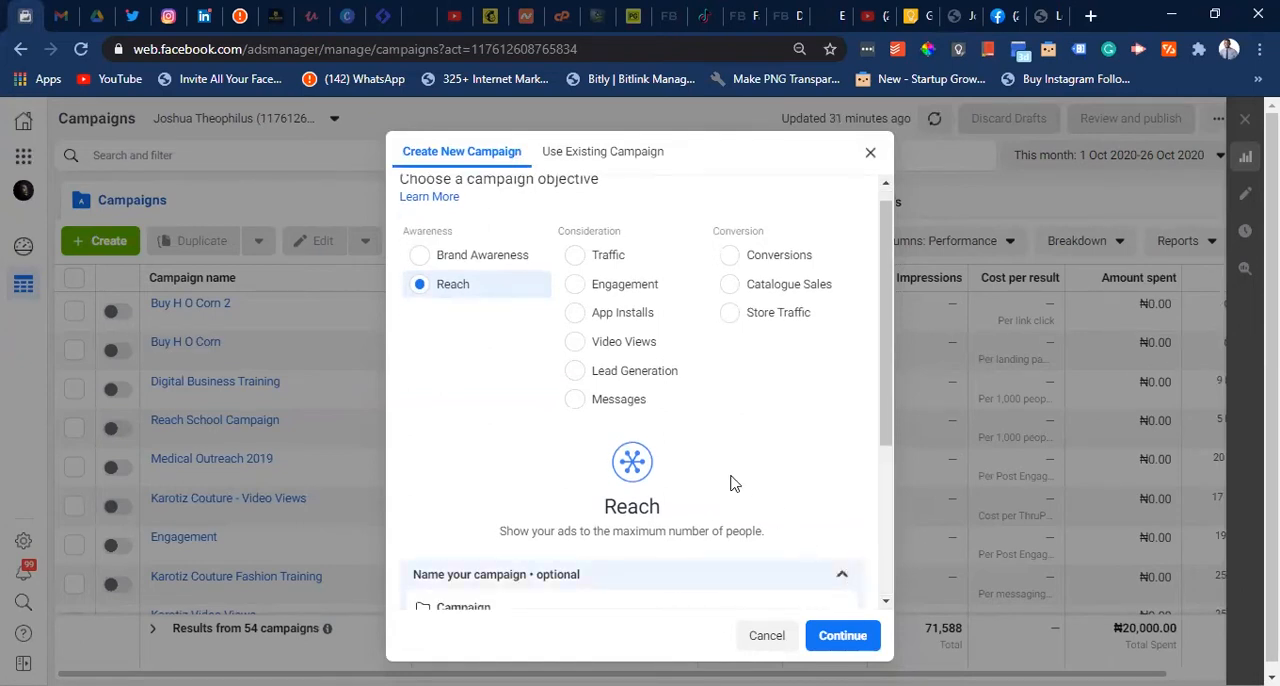
# - Name the campaign "Test Ad 1", its ad set "Ad Set 1" and its ad "Ad 1"
pyautogui.scroll(-2, 670, 421)
pyautogui.scroll(-1, 670, 421)
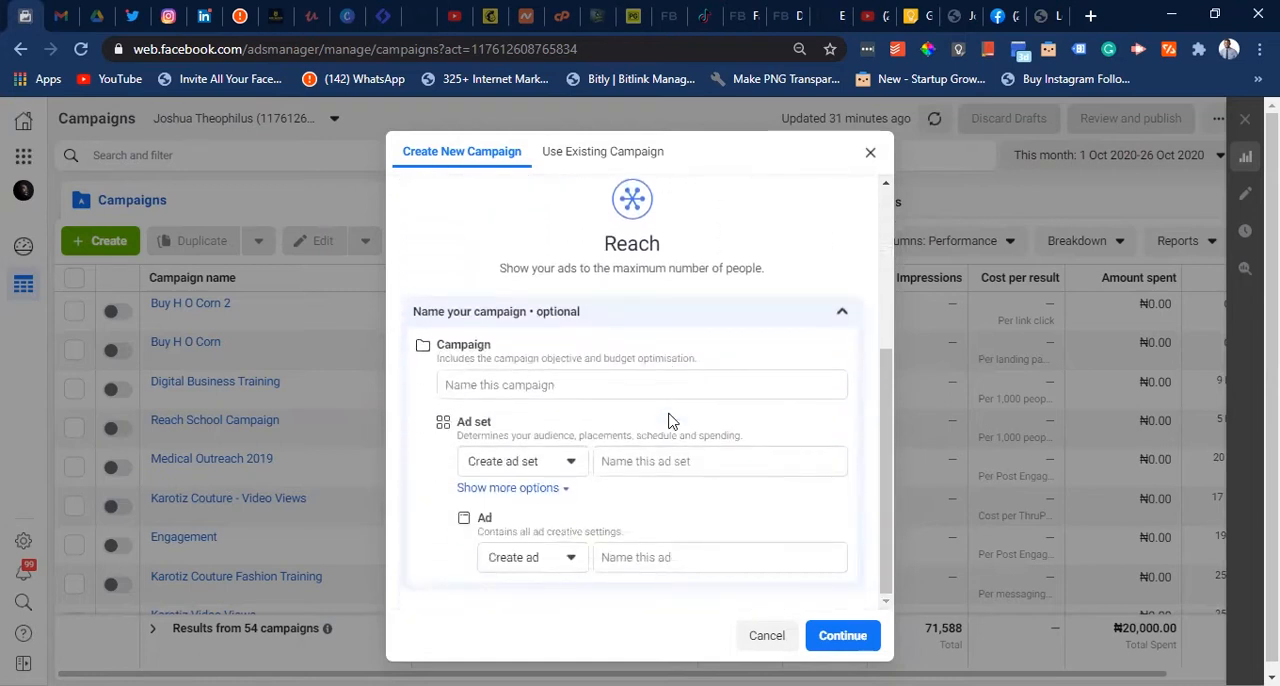
pyautogui.click(519, 383)
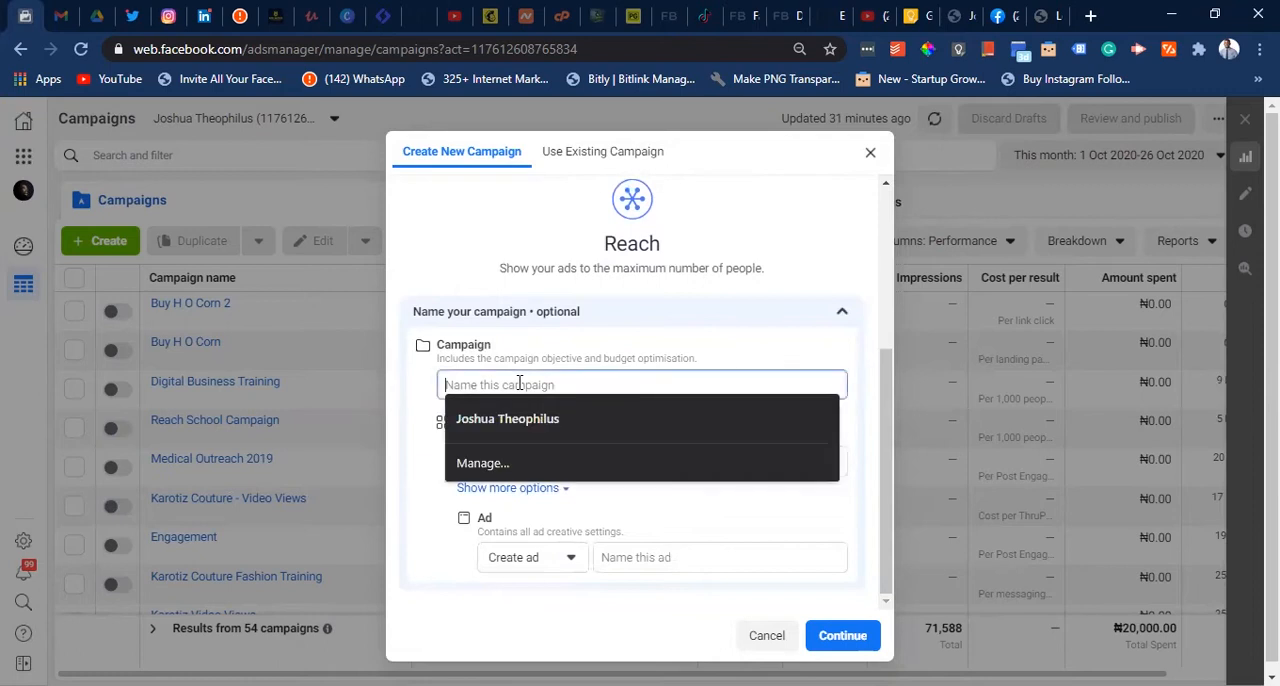
pyautogui.write('Test ')
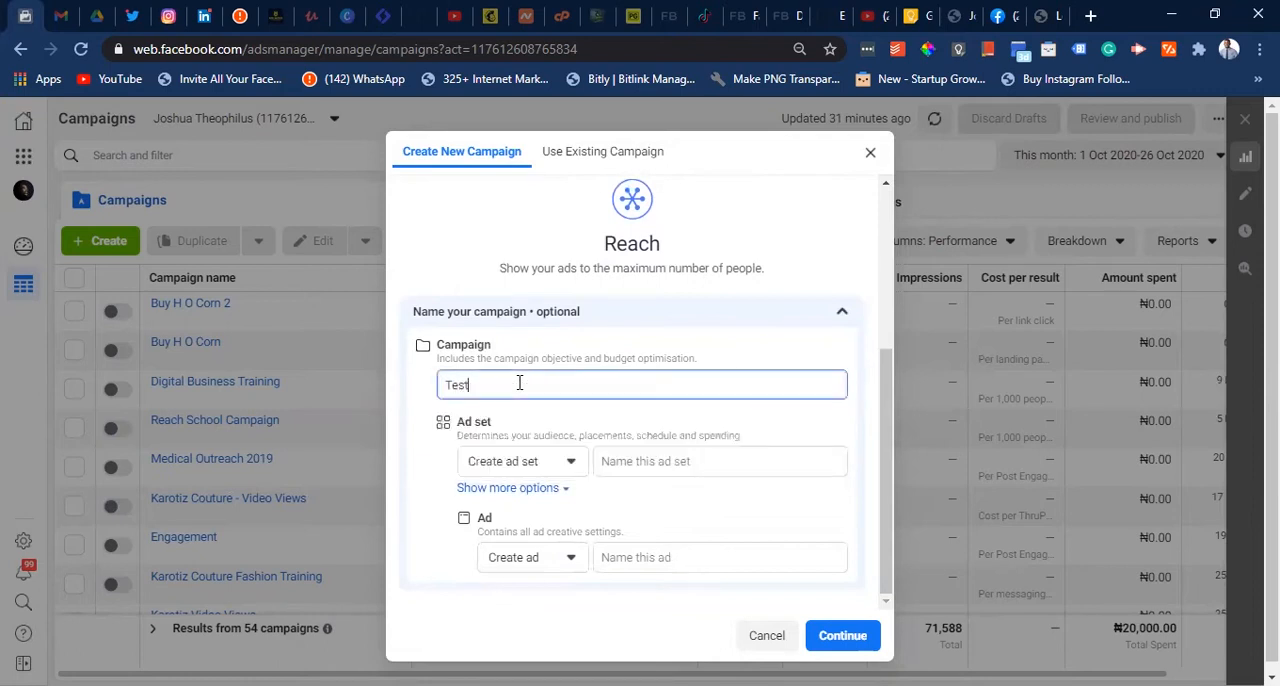
pyautogui.write('Ad 1')
pyautogui.click(630, 460)
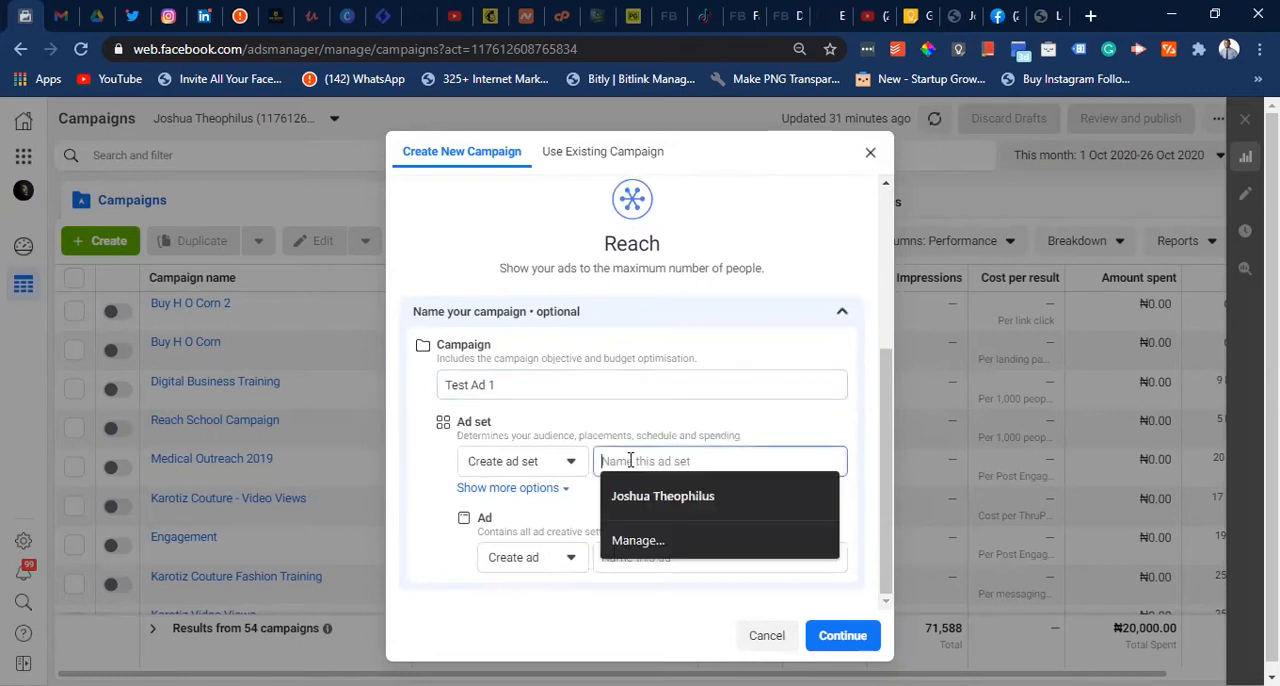
pyautogui.write('Ad ')
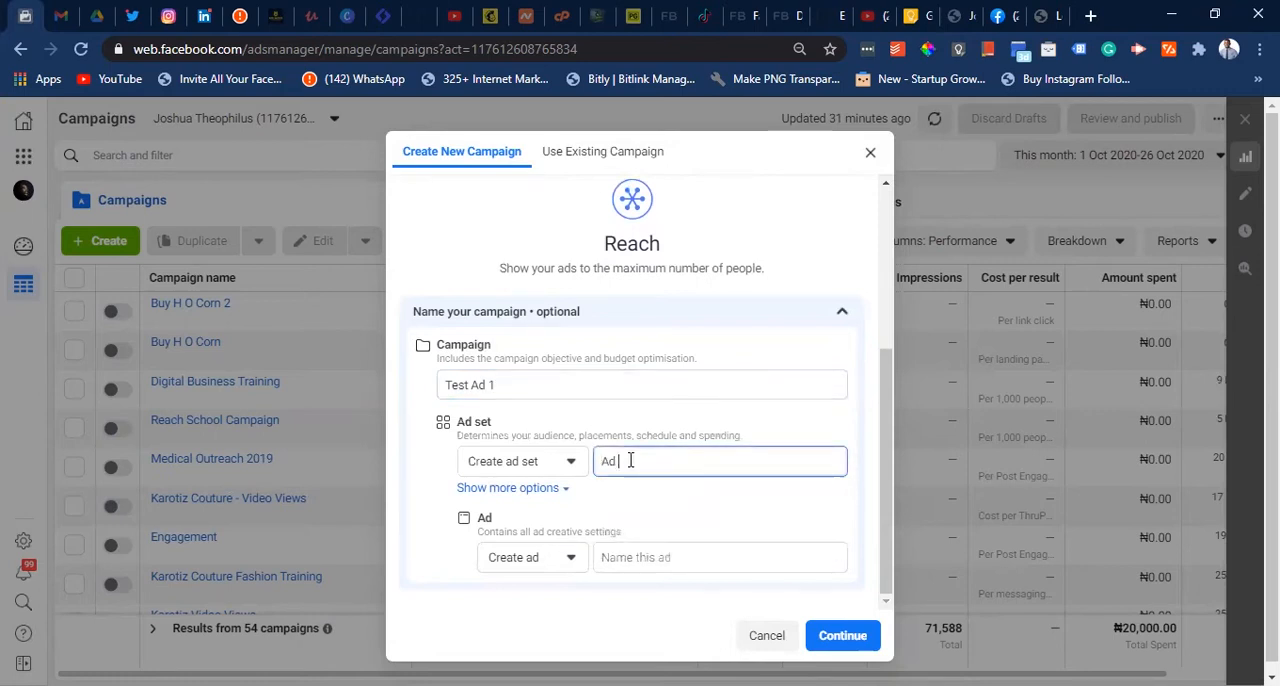
pyautogui.write('Set 1')
pyautogui.click(637, 557)
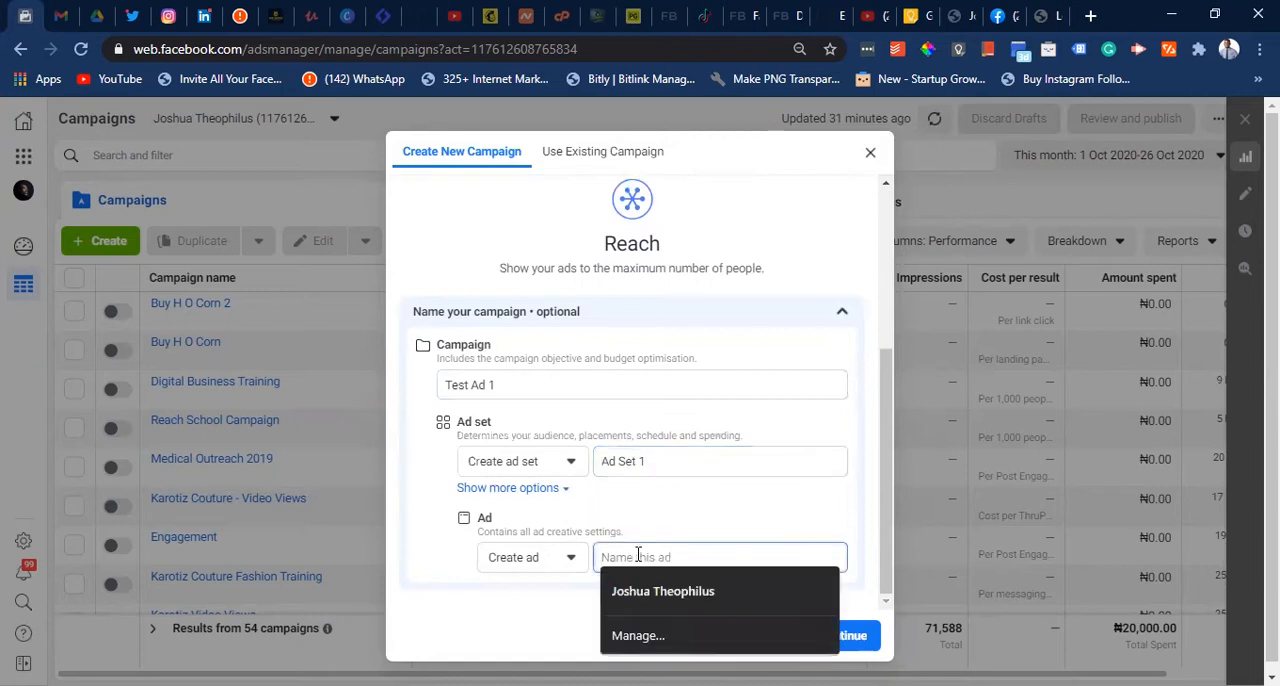
pyautogui.write('Ad 1')
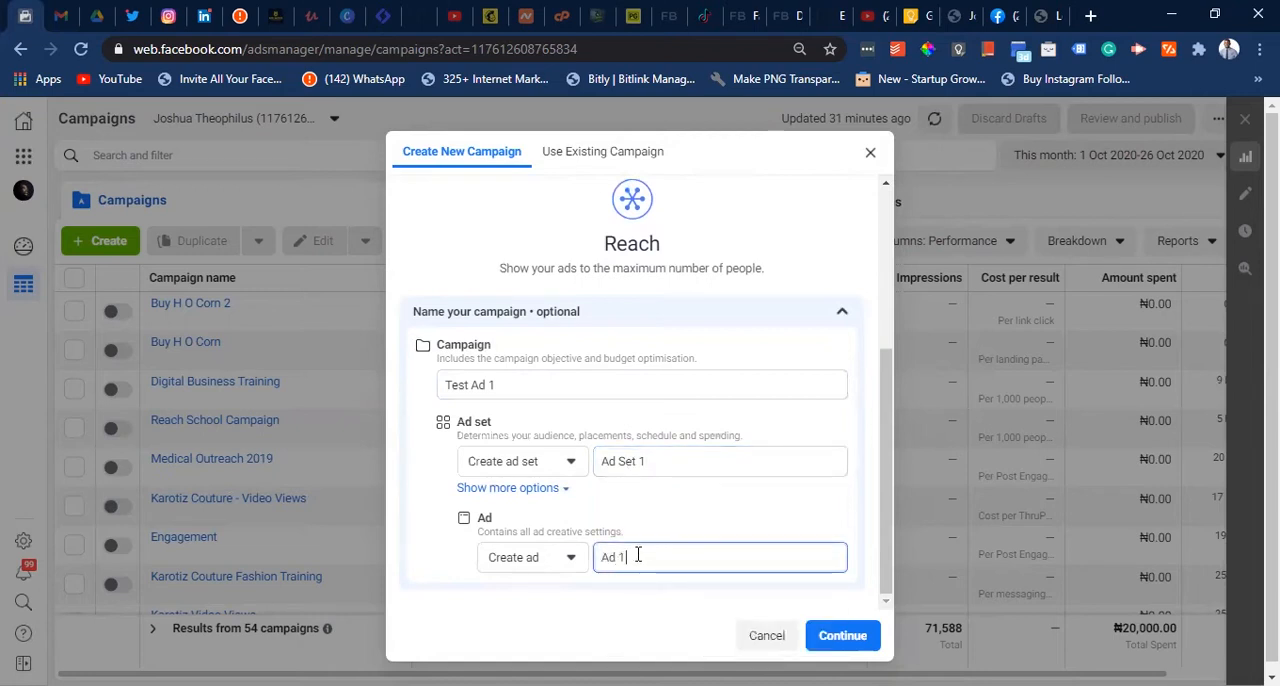
# - Rename the ad set "Ad Set 1 - Reach" and the campaign "Test Ad 1 - Reach", and continue to the campaign editor
pyautogui.click(677, 465)
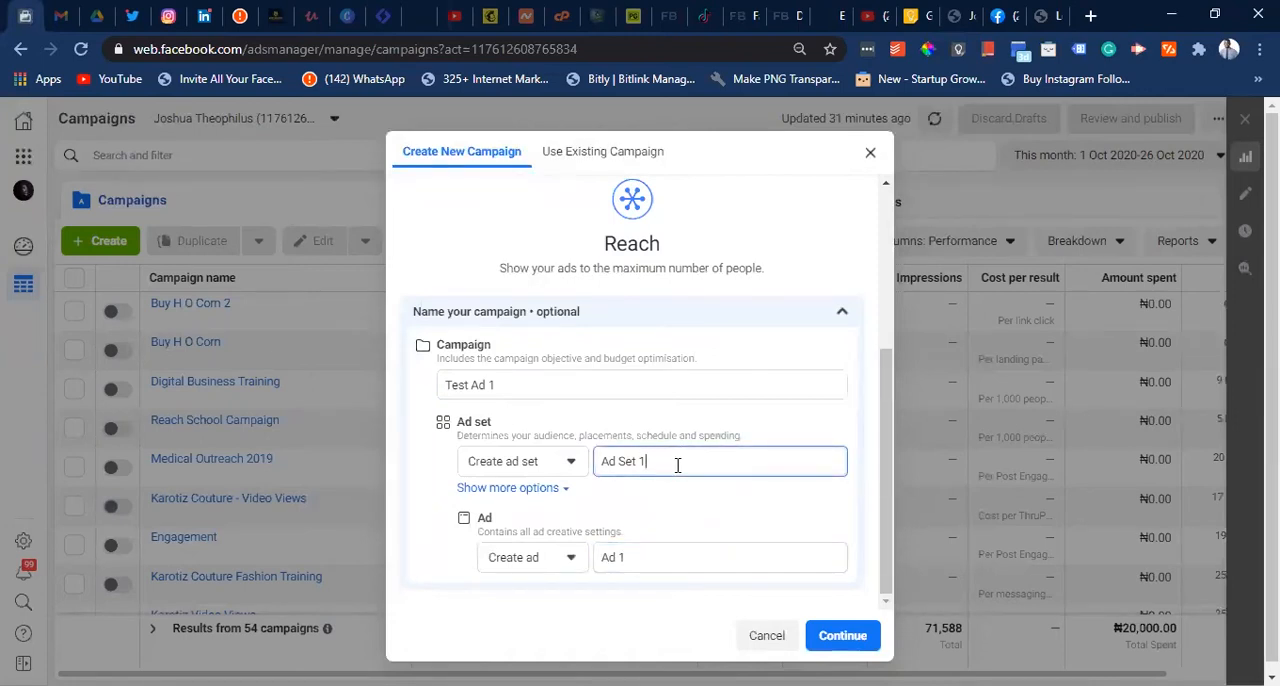
pyautogui.write('- Reach')
pyautogui.click(634, 386)
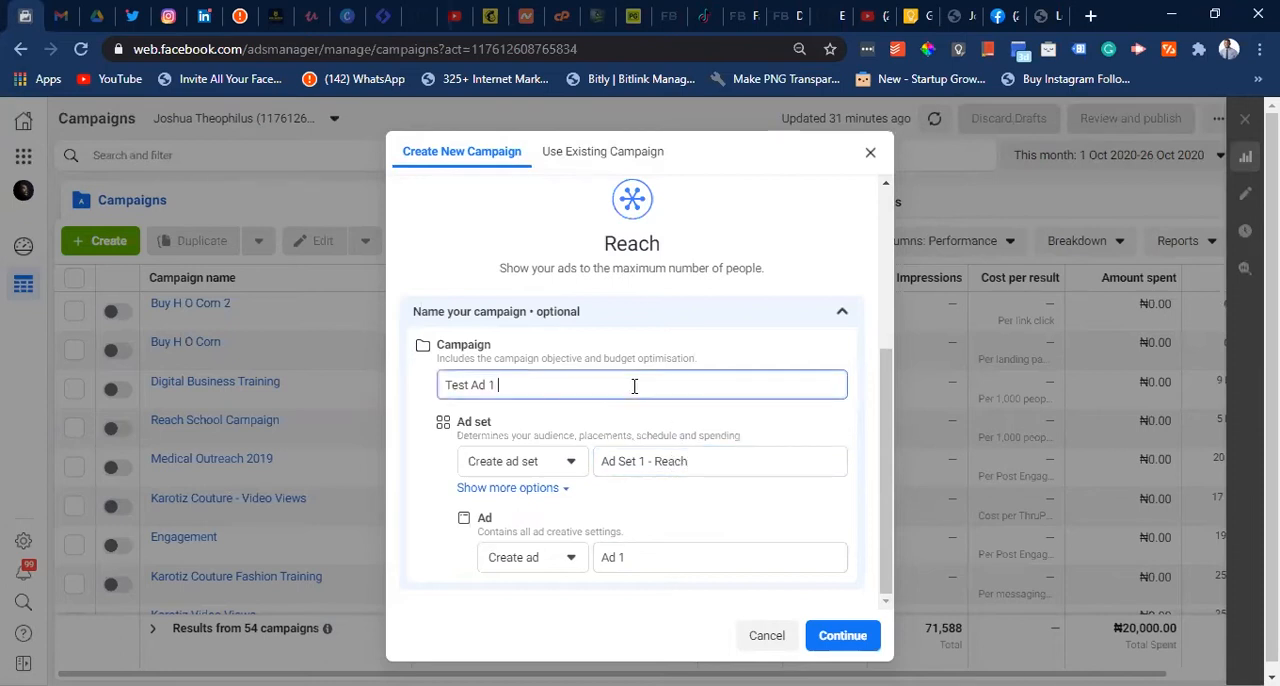
pyautogui.write('- Reach')
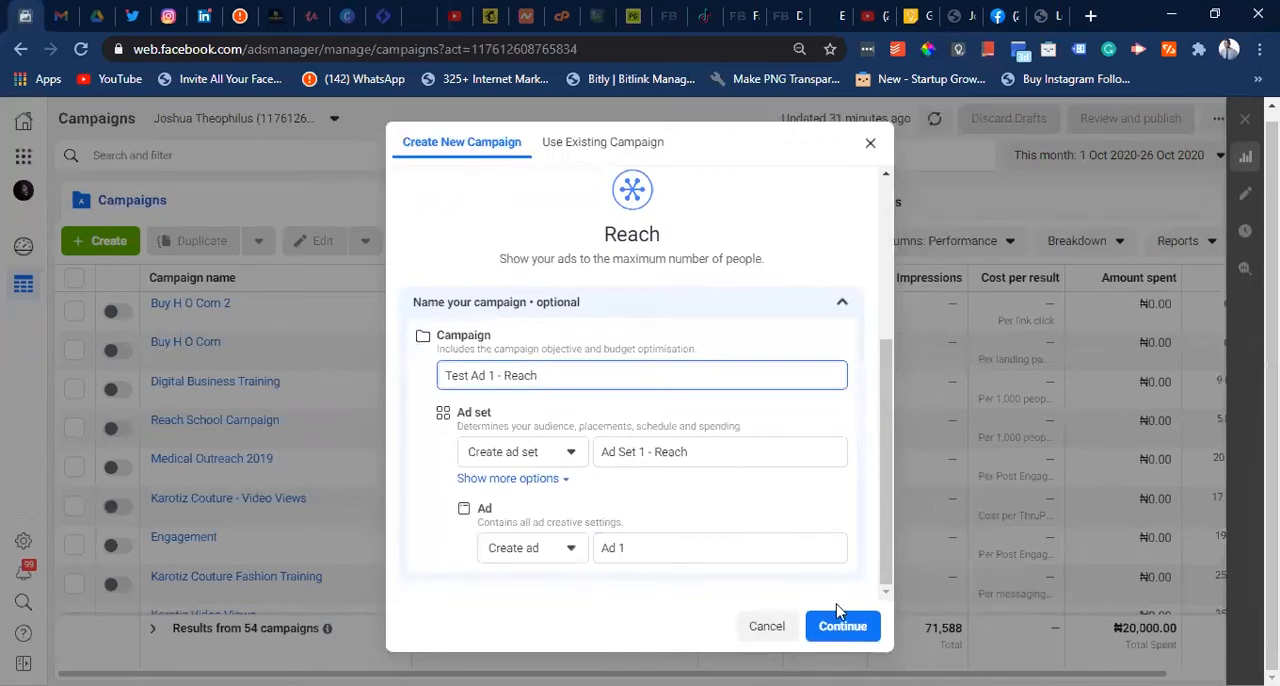
pyautogui.click(847, 628)
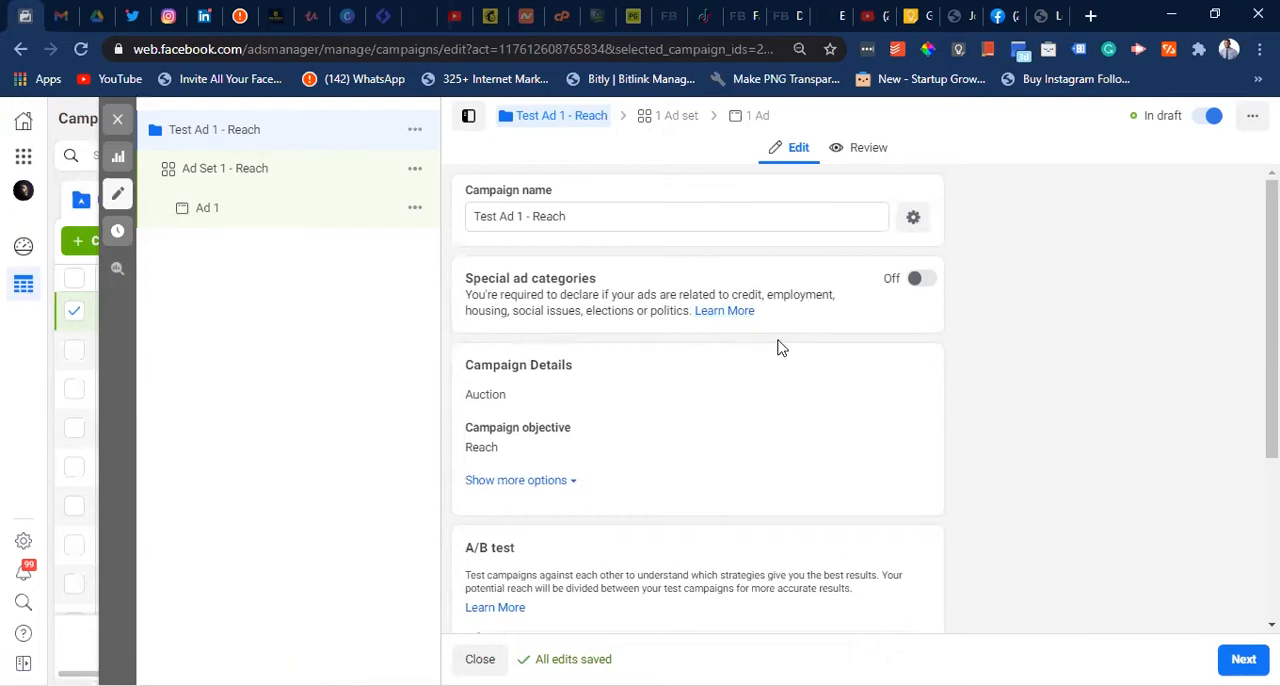
# - Check which buying types are available in the campaign details
pyautogui.scroll(-2, 780, 347)
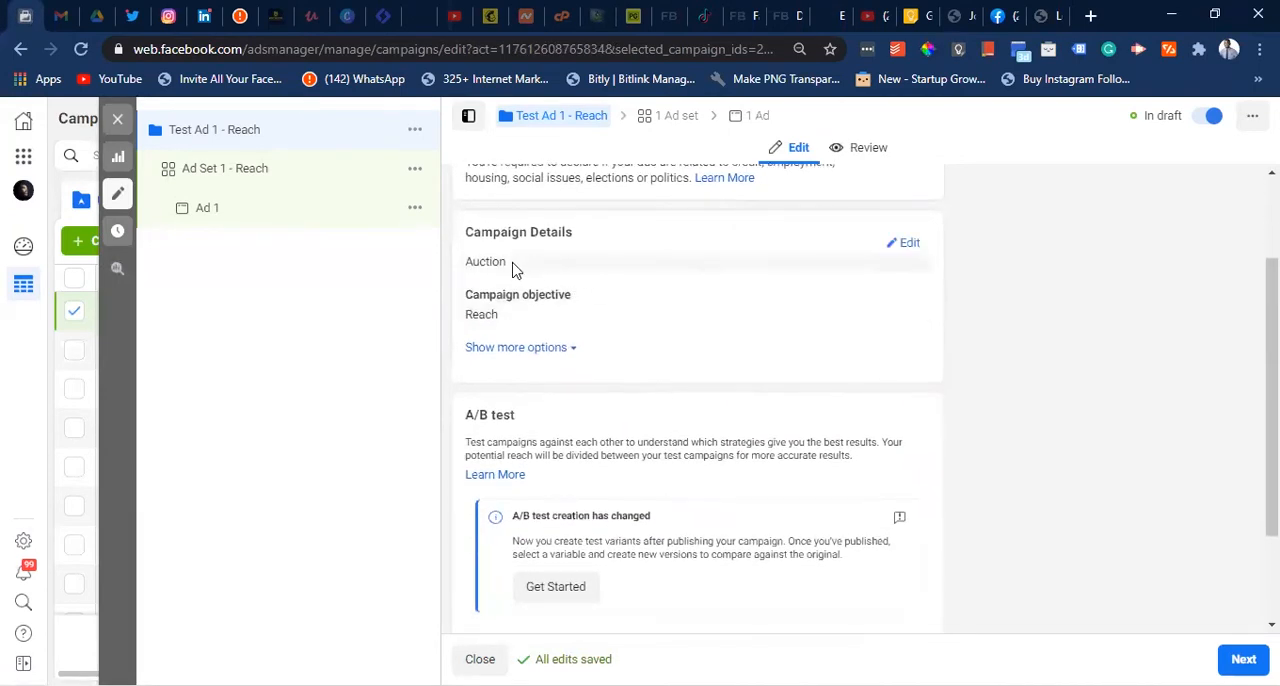
pyautogui.click(910, 249)
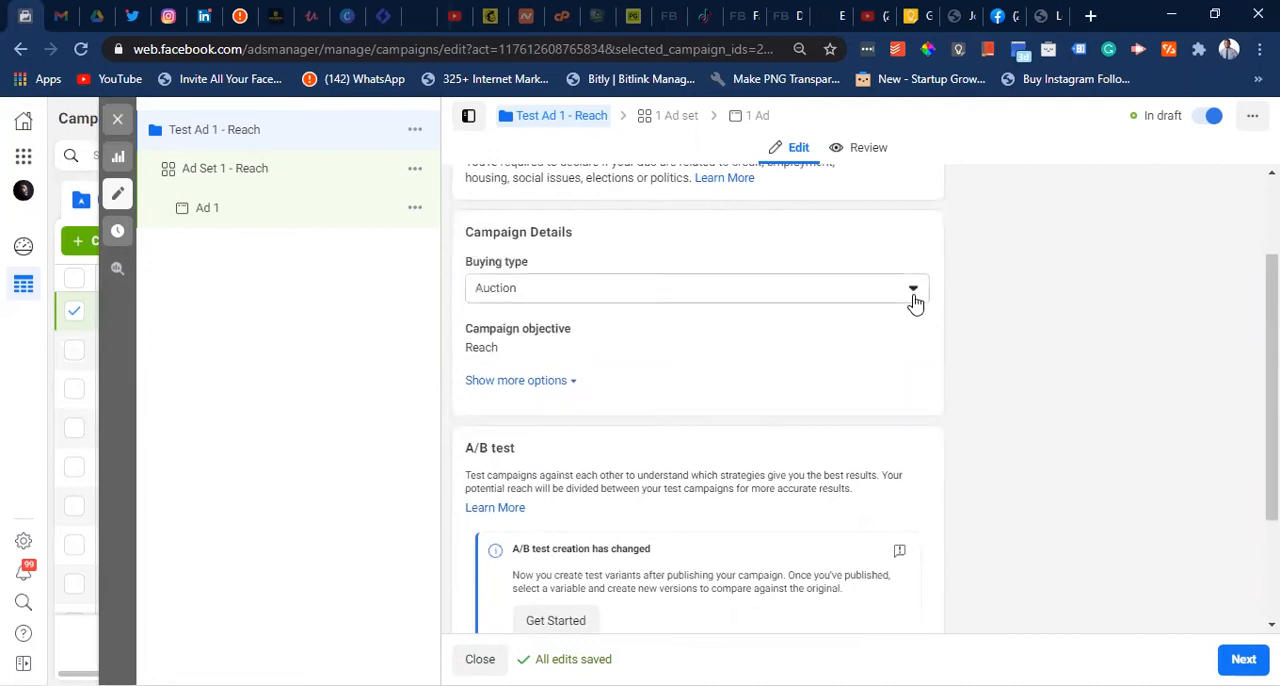
pyautogui.click(913, 292)
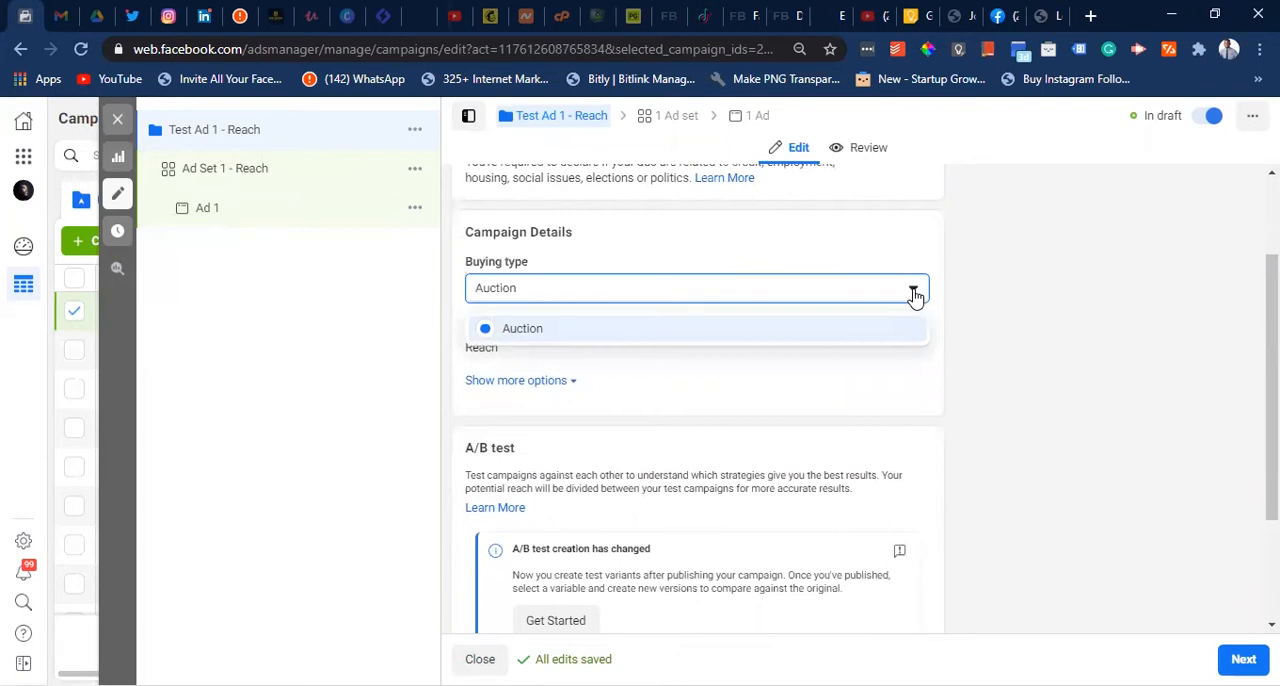
pyautogui.click(913, 292)
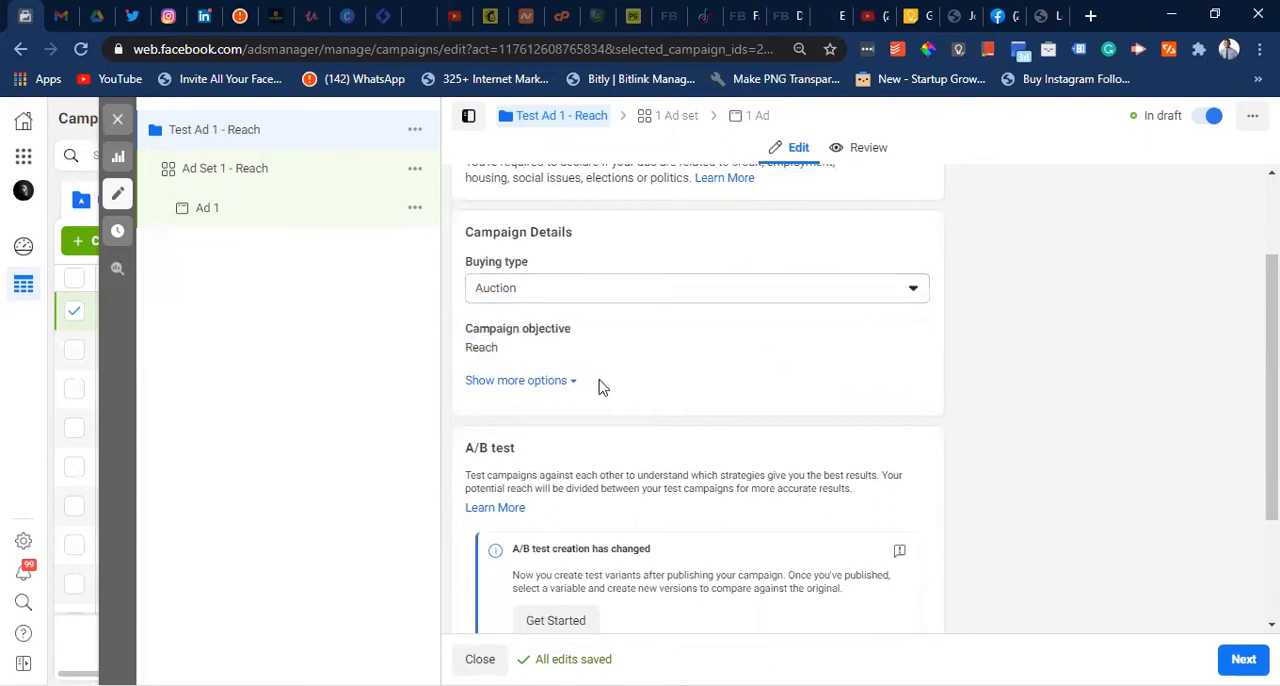
# - Try adding a campaign spending limit among the additional campaign details, and remove it again
pyautogui.scroll(-1, 641, 351)
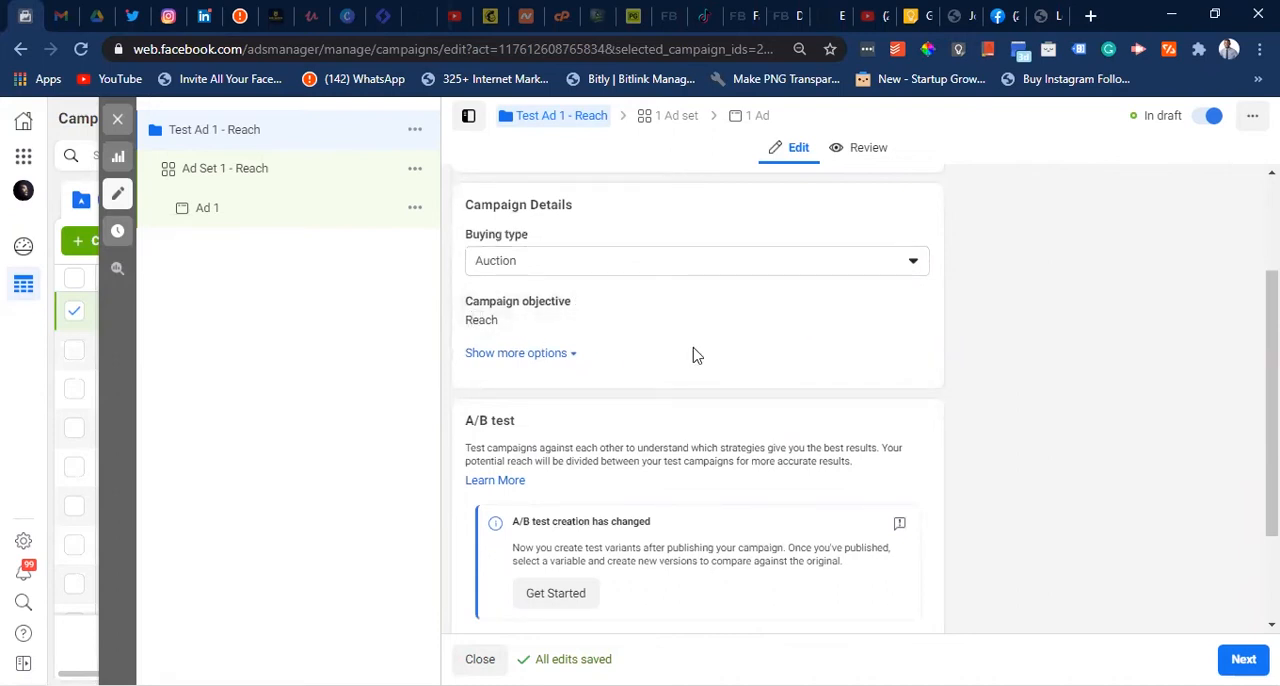
pyautogui.click(539, 360)
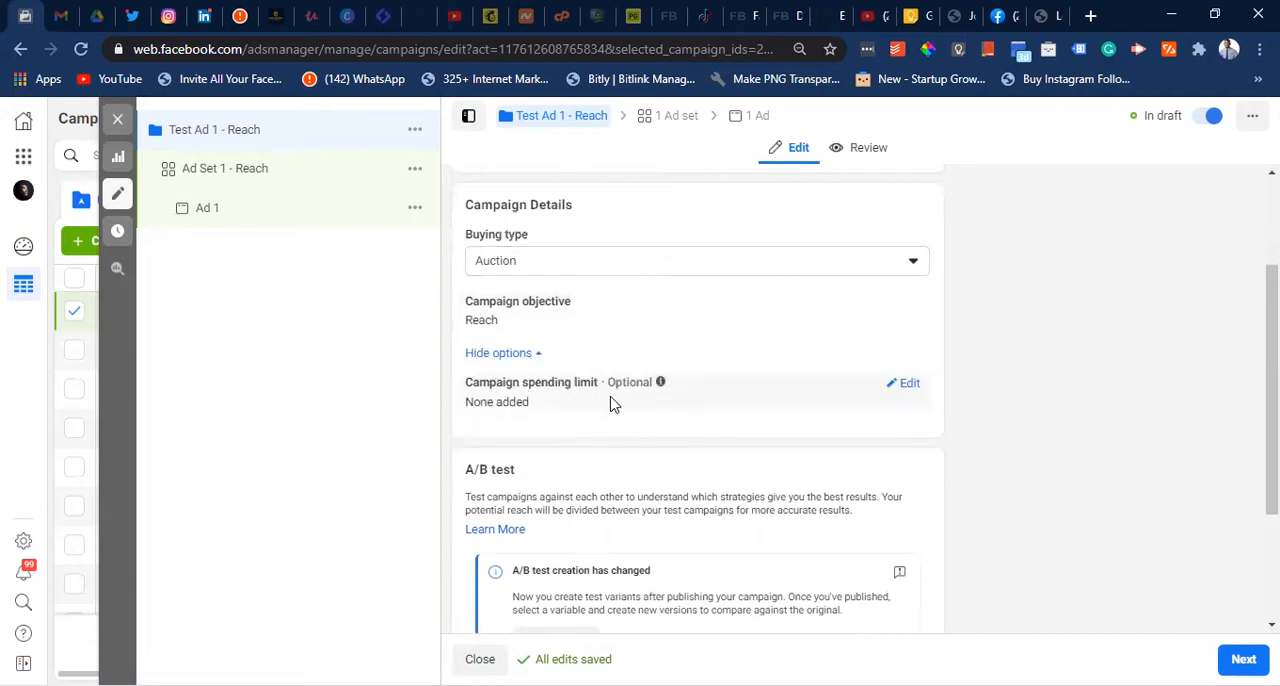
pyautogui.click(906, 387)
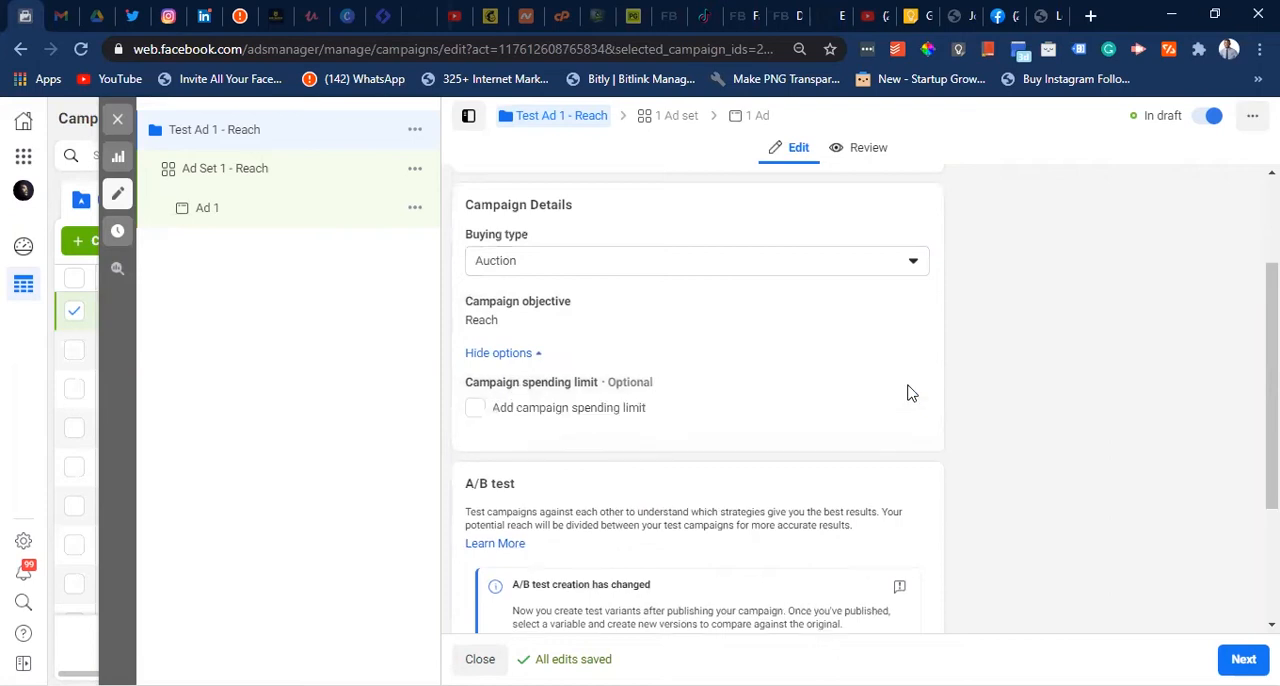
pyautogui.click(514, 412)
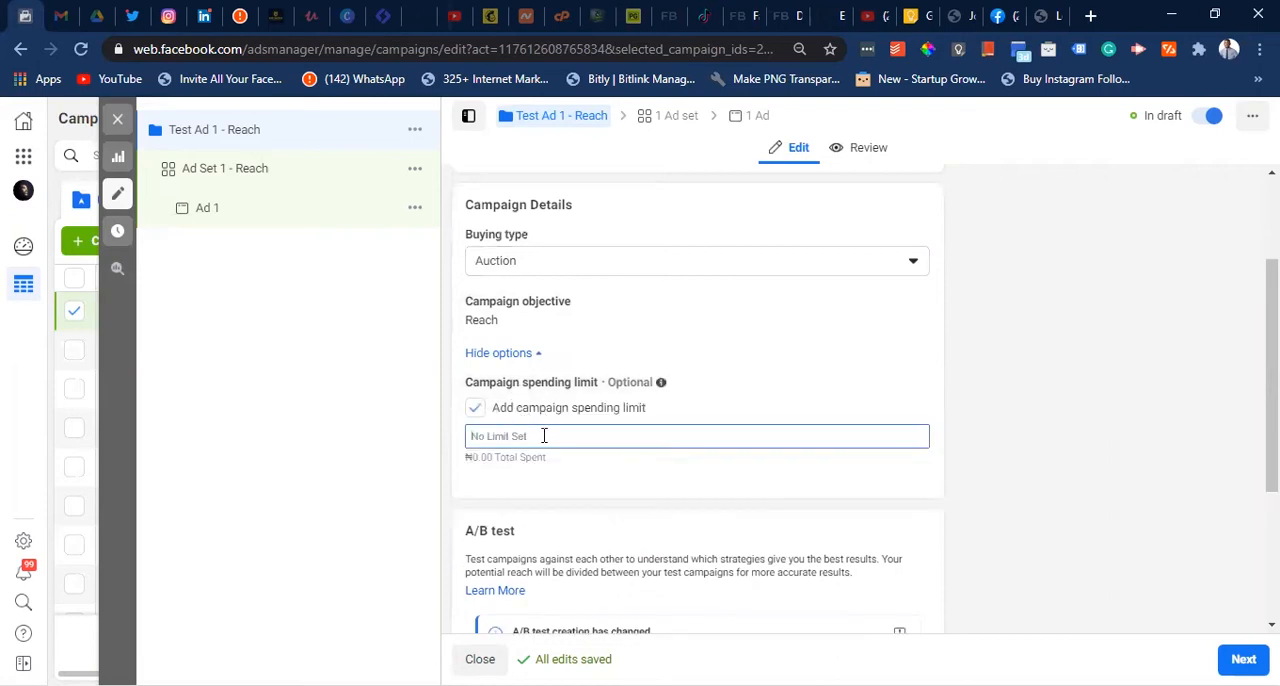
pyautogui.click(475, 409)
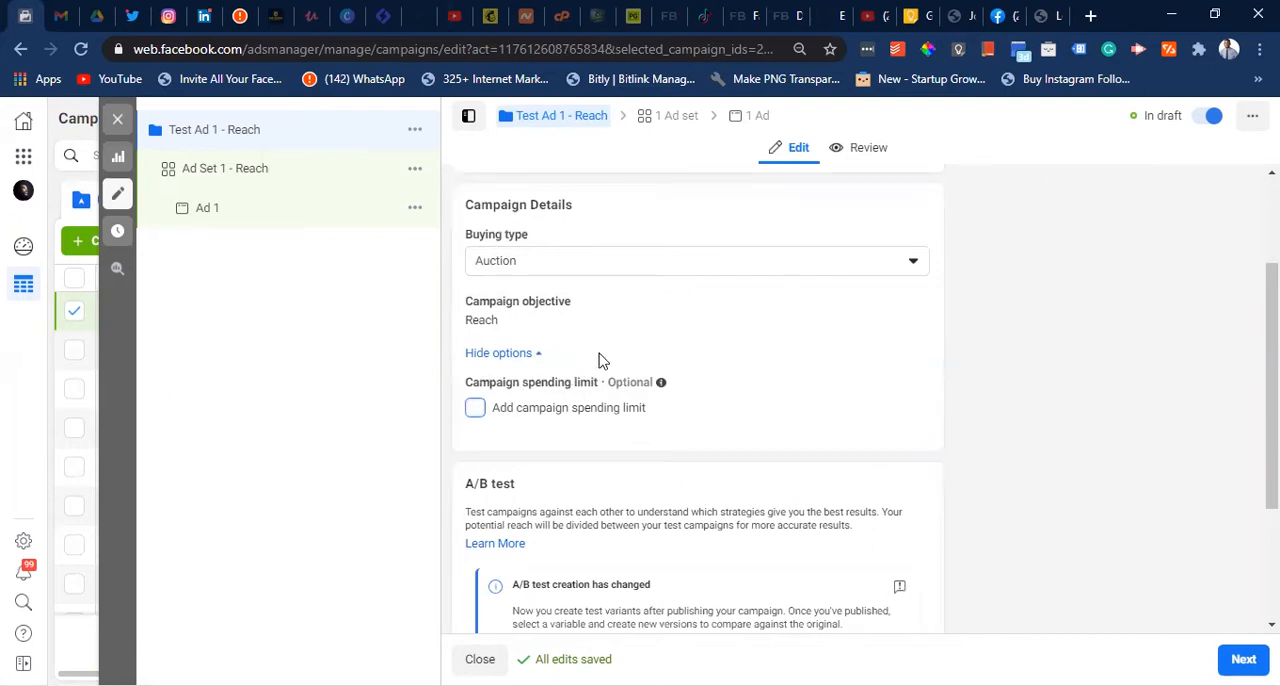
# - Turn on campaign budget optimisation for the Reach campaign
pyautogui.scroll(-2, 657, 437)
pyautogui.scroll(-1, 657, 437)
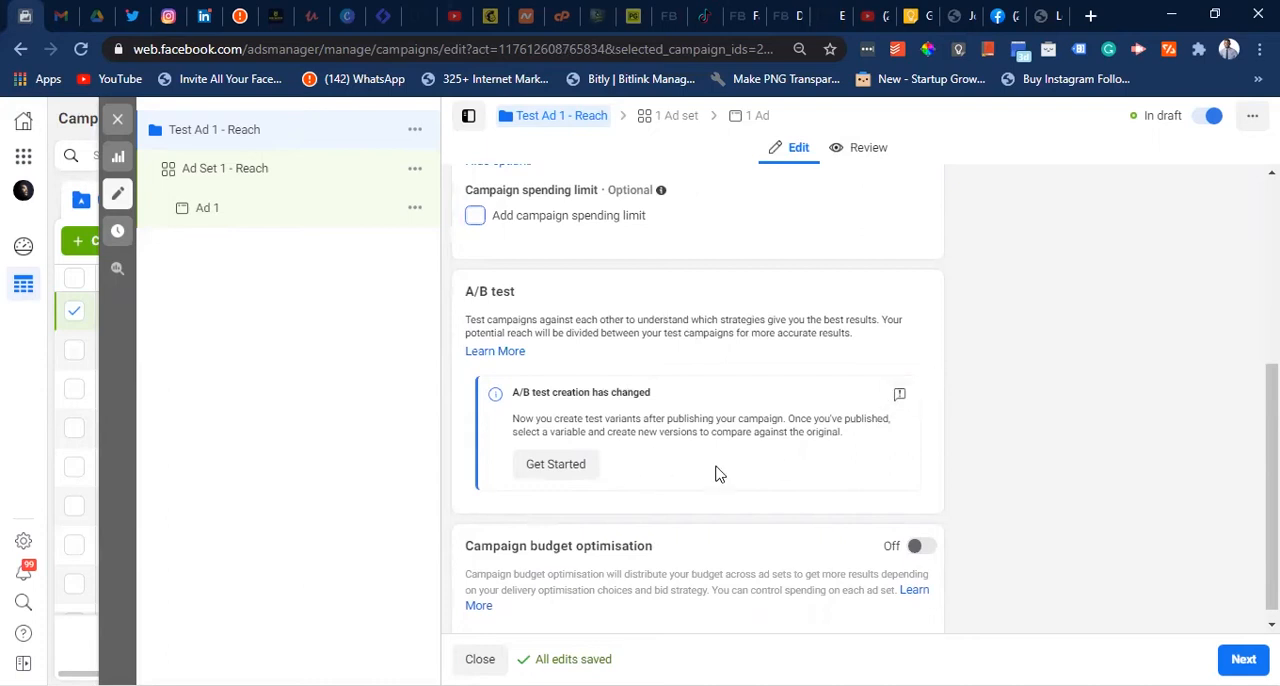
pyautogui.scroll(-1, 711, 478)
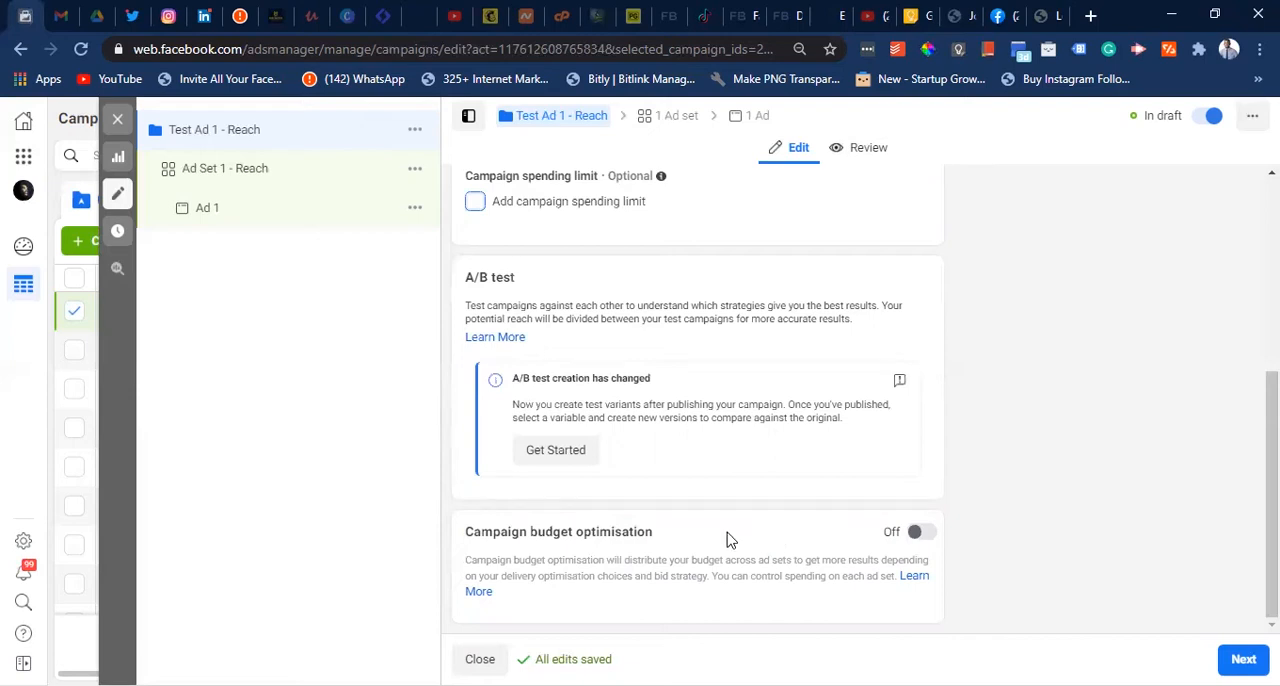
pyautogui.click(936, 546)
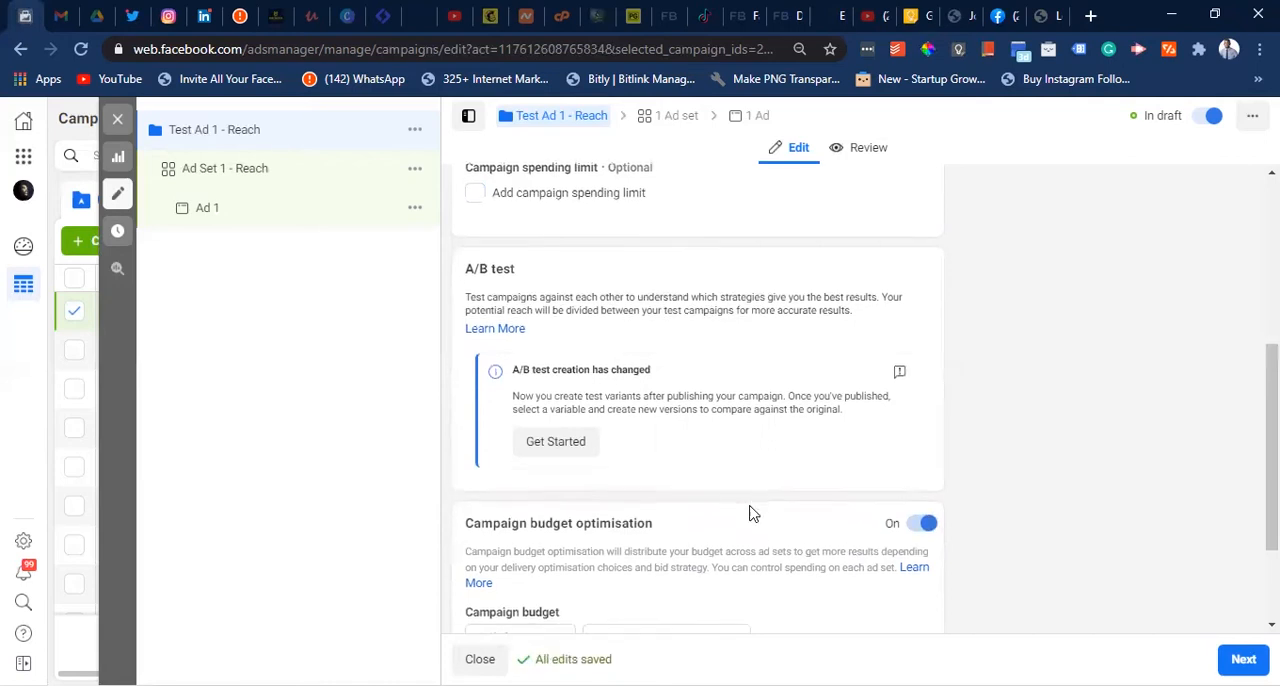
pyautogui.scroll(-1, 740, 497)
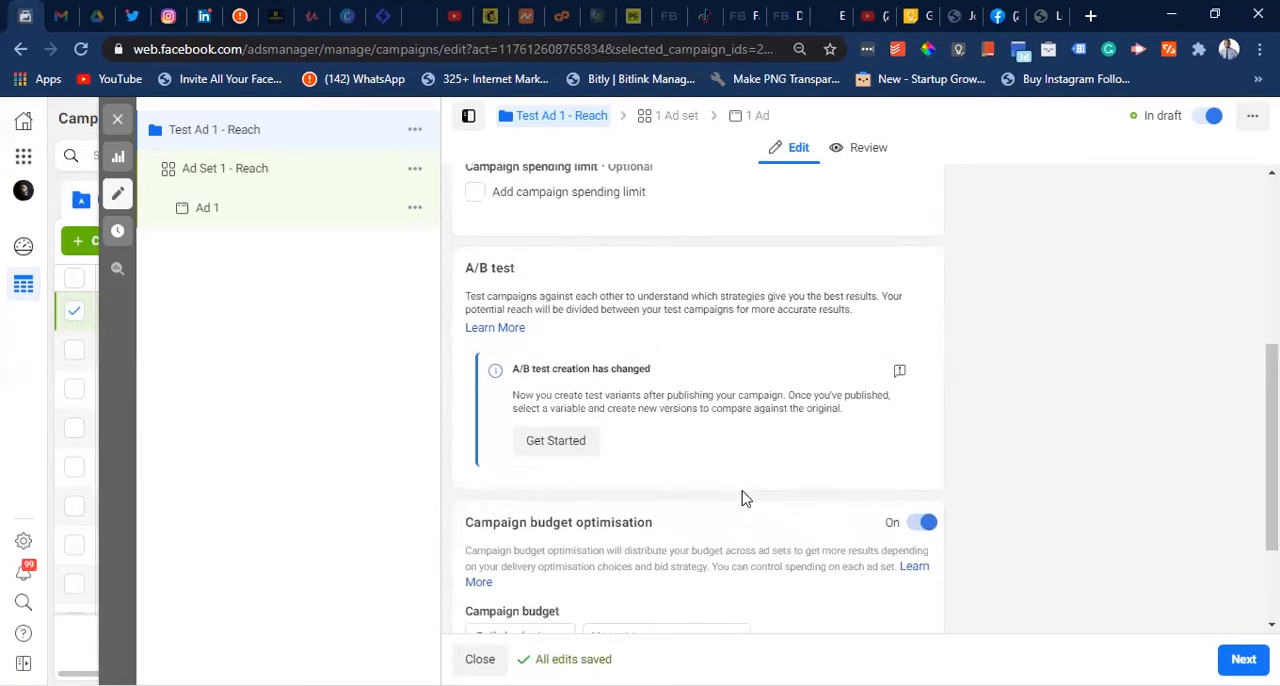
pyautogui.scroll(-1, 714, 528)
pyautogui.scroll(-2, 714, 518)
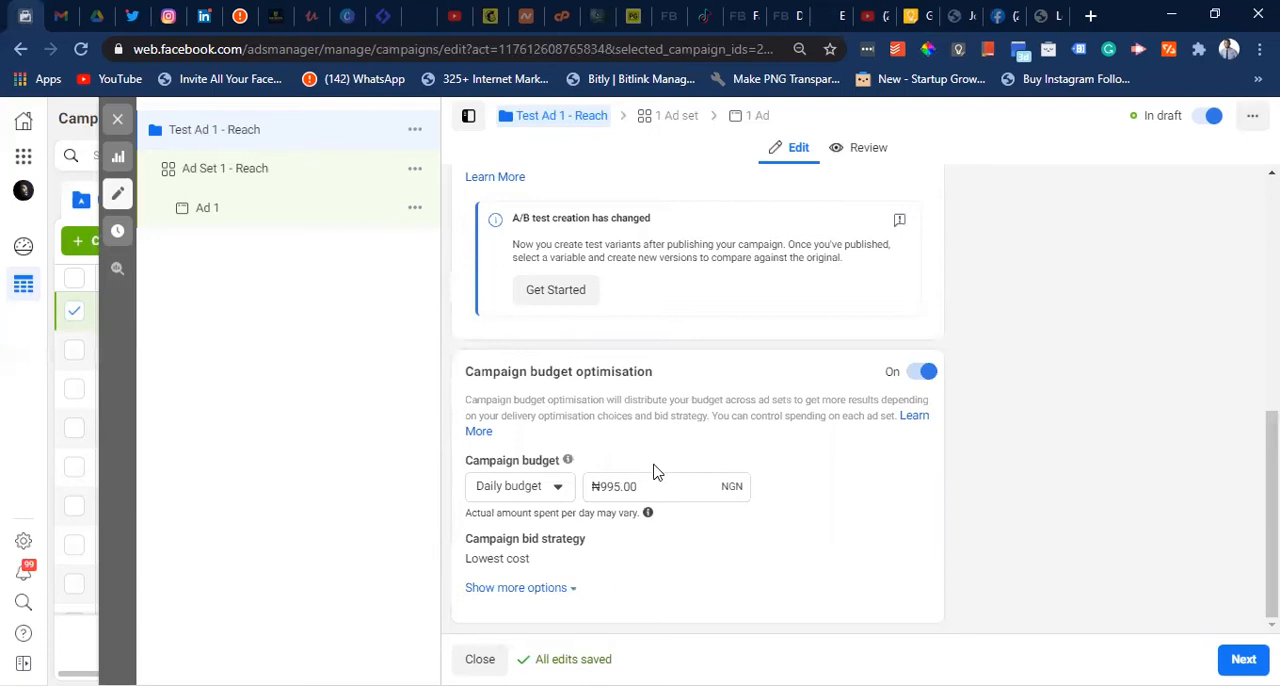
# - Switch the campaign budget to a lifetime budget and set it to ₦100,000.00
pyautogui.click(558, 490)
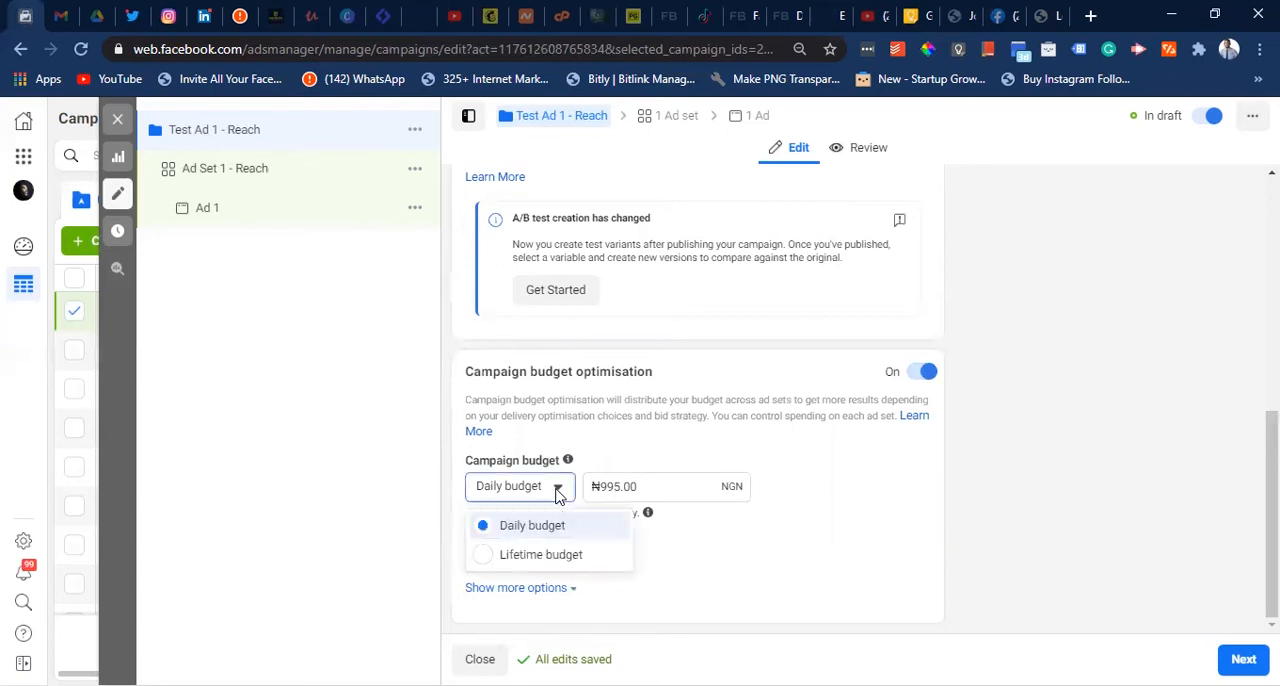
pyautogui.click(545, 555)
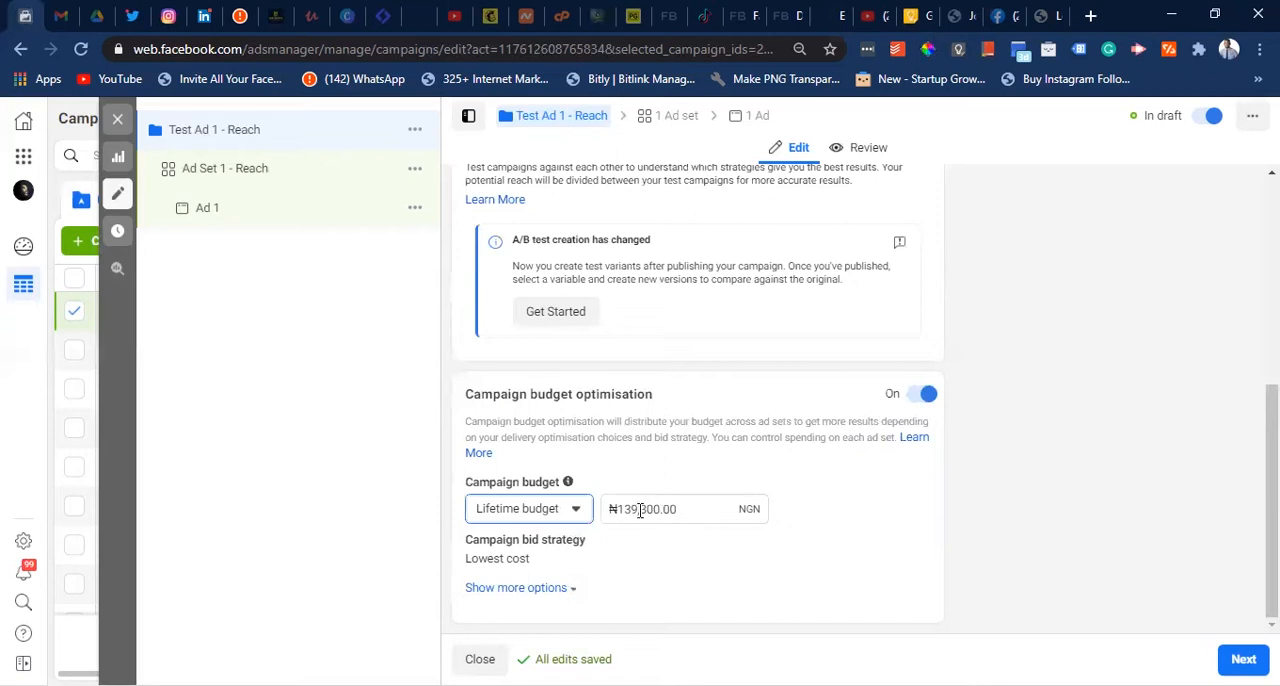
pyautogui.click(638, 509)
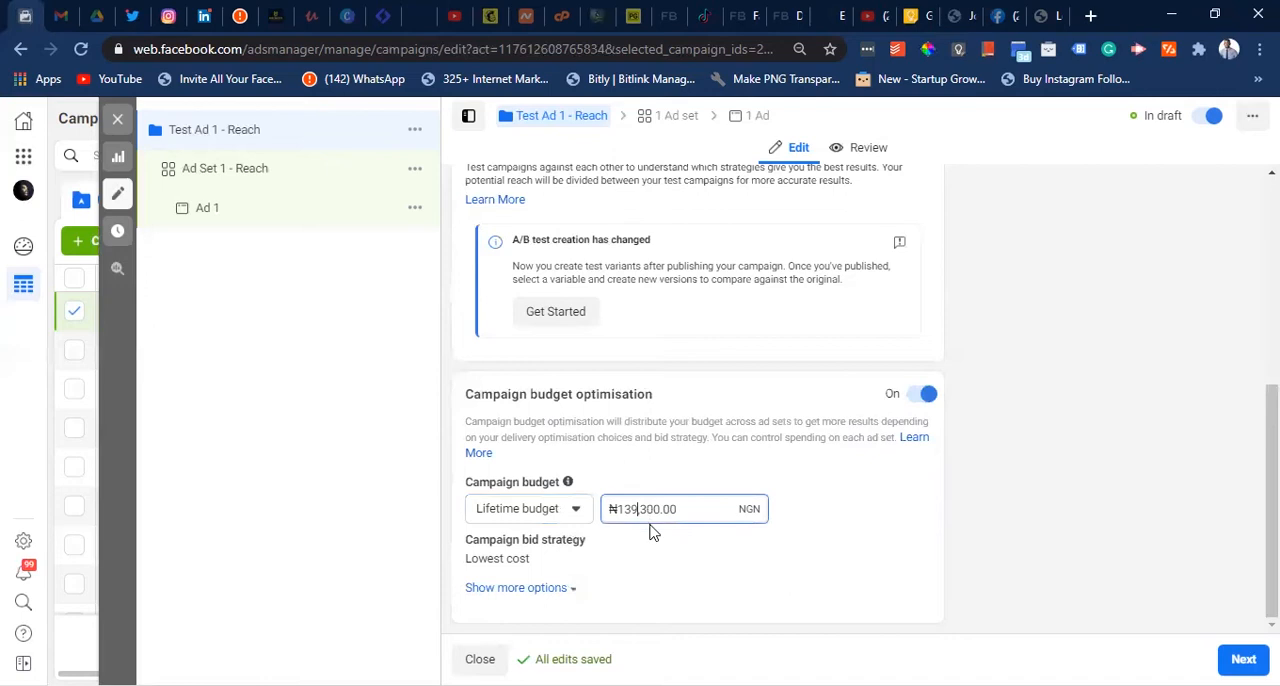
pyautogui.press('BackSpace')
pyautogui.press('BackSpace')
pyautogui.press('BackSpace')
pyautogui.write('100')
pyautogui.click(647, 509)
pyautogui.press('BackSpace')
pyautogui.write('0')
pyautogui.click(822, 522)
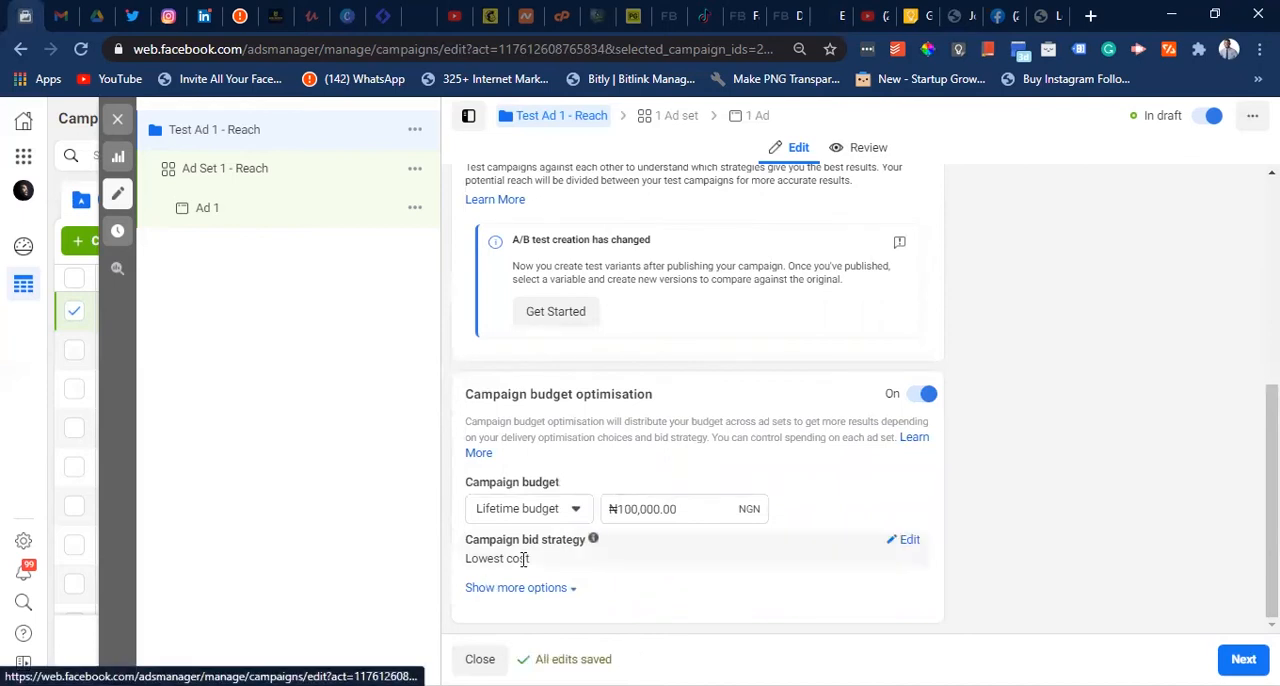
# - Check which campaign bid strategies are available, keeping Lowest cost selected
pyautogui.click(910, 542)
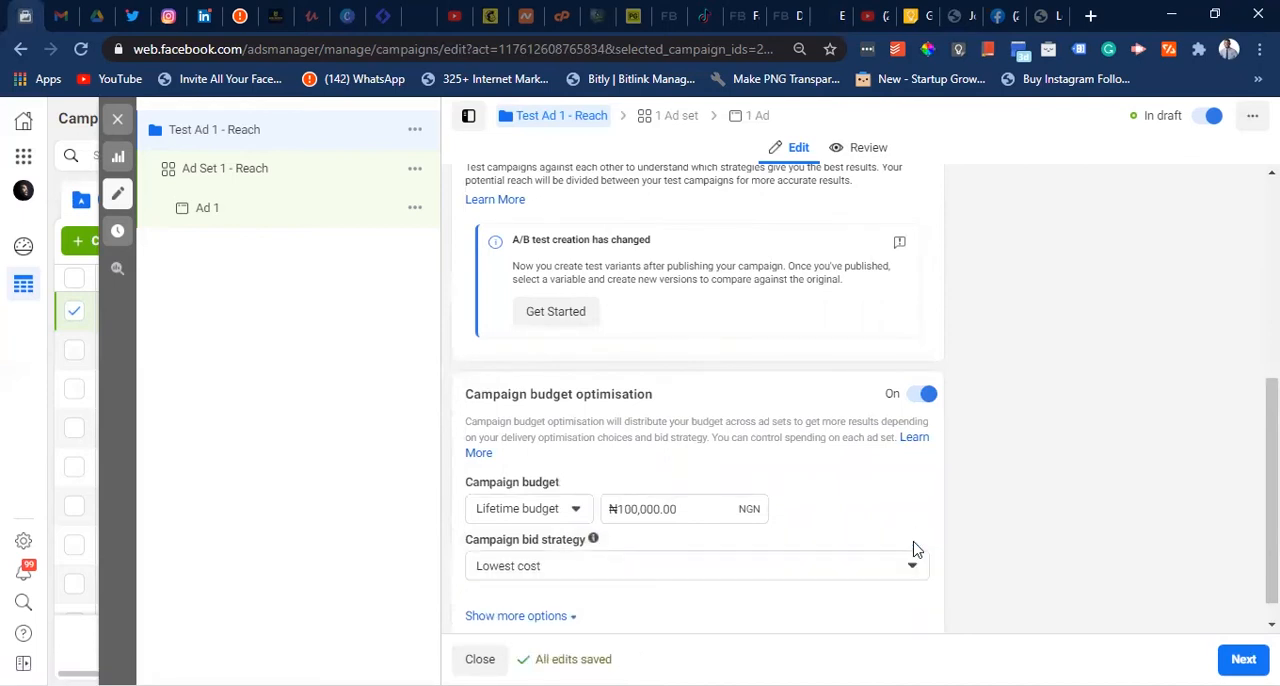
pyautogui.click(726, 574)
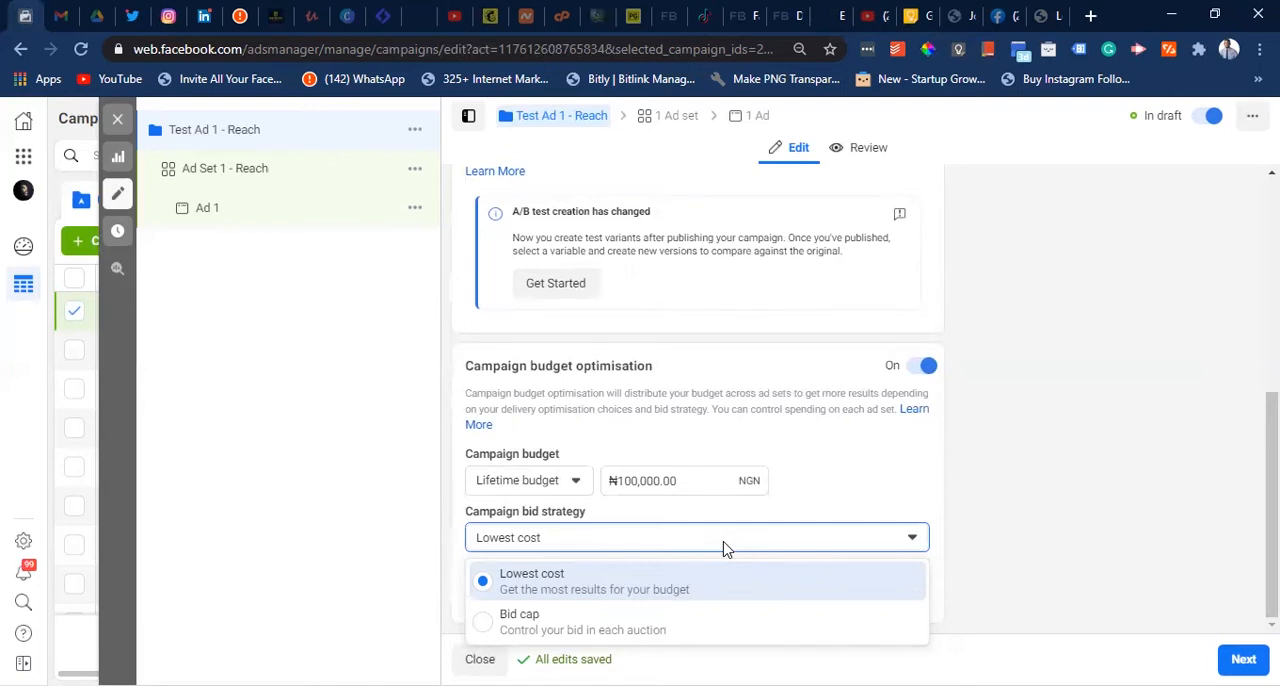
pyautogui.click(968, 550)
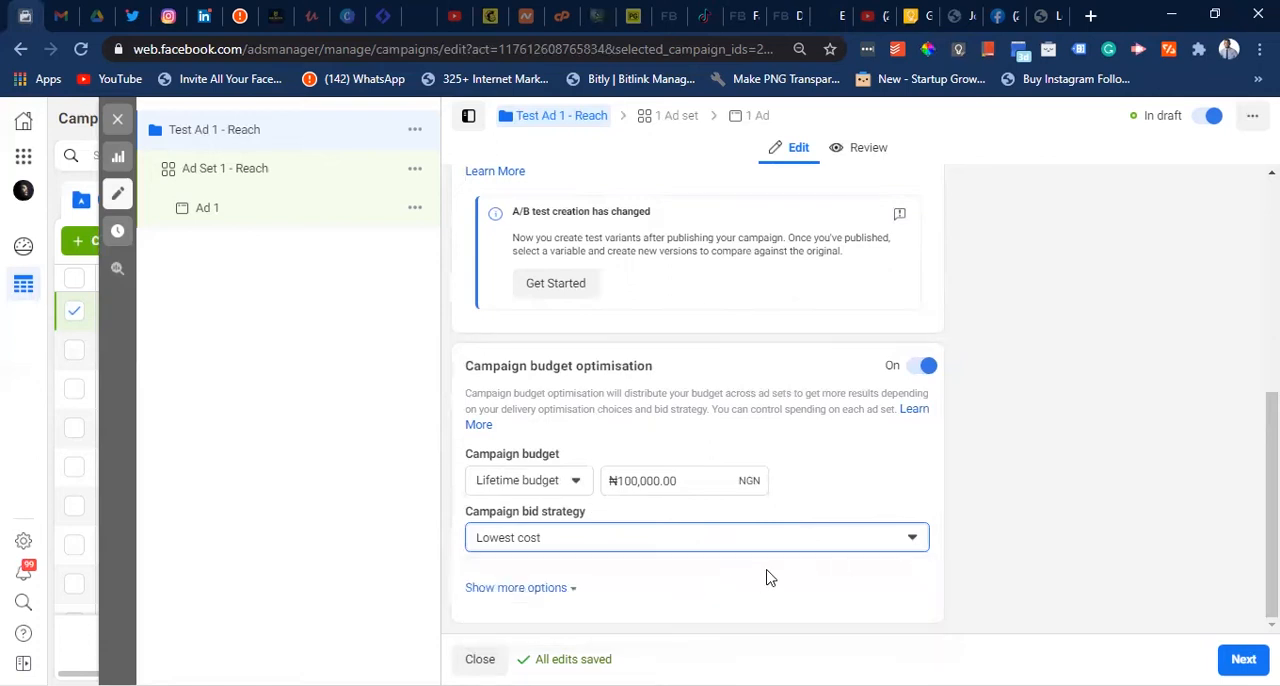
# - Try the option to run ads on a schedule in the additional campaign budget options, and turn it off again
pyautogui.click(548, 591)
pyautogui.scroll(1, 571, 575)
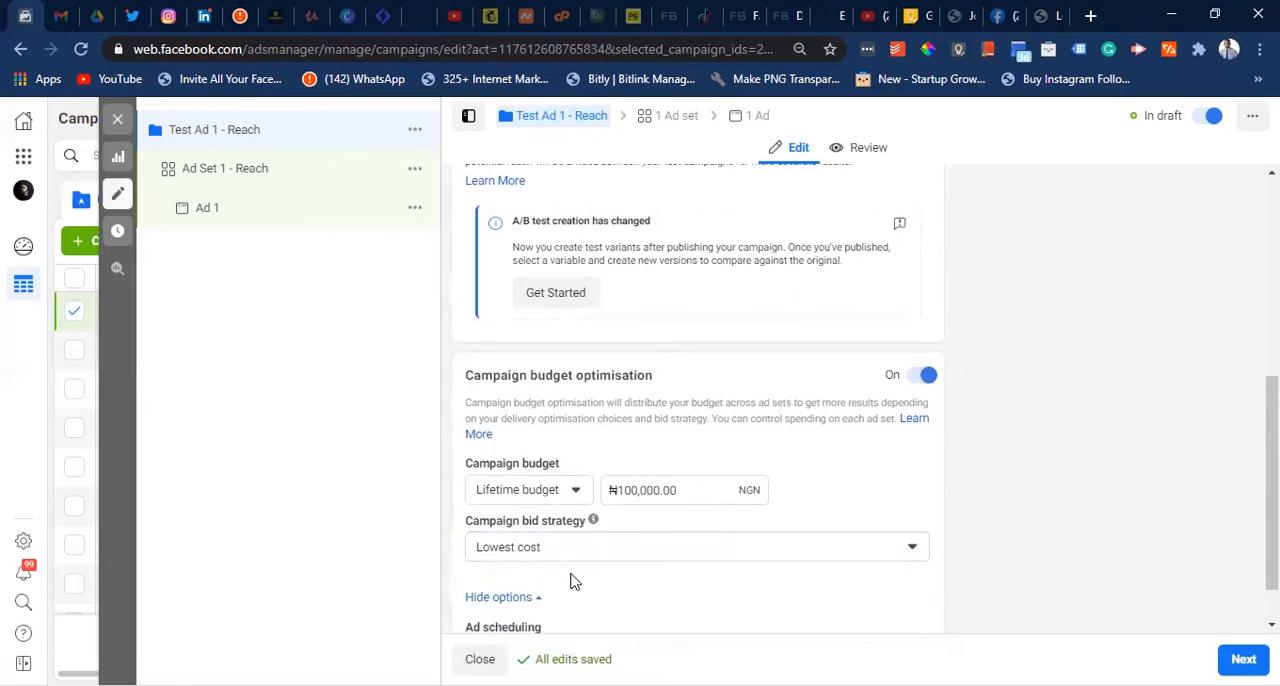
pyautogui.scroll(-1, 571, 575)
pyautogui.scroll(1, 620, 577)
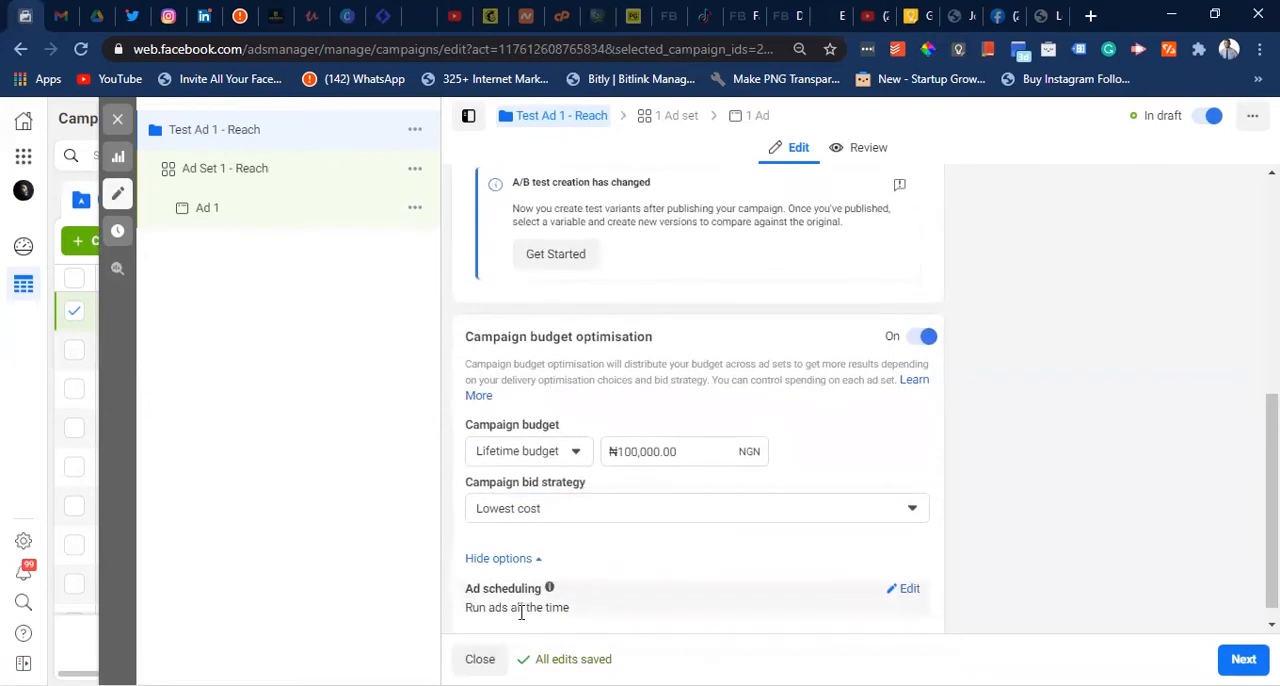
pyautogui.click(905, 590)
pyautogui.scroll(-2, 742, 555)
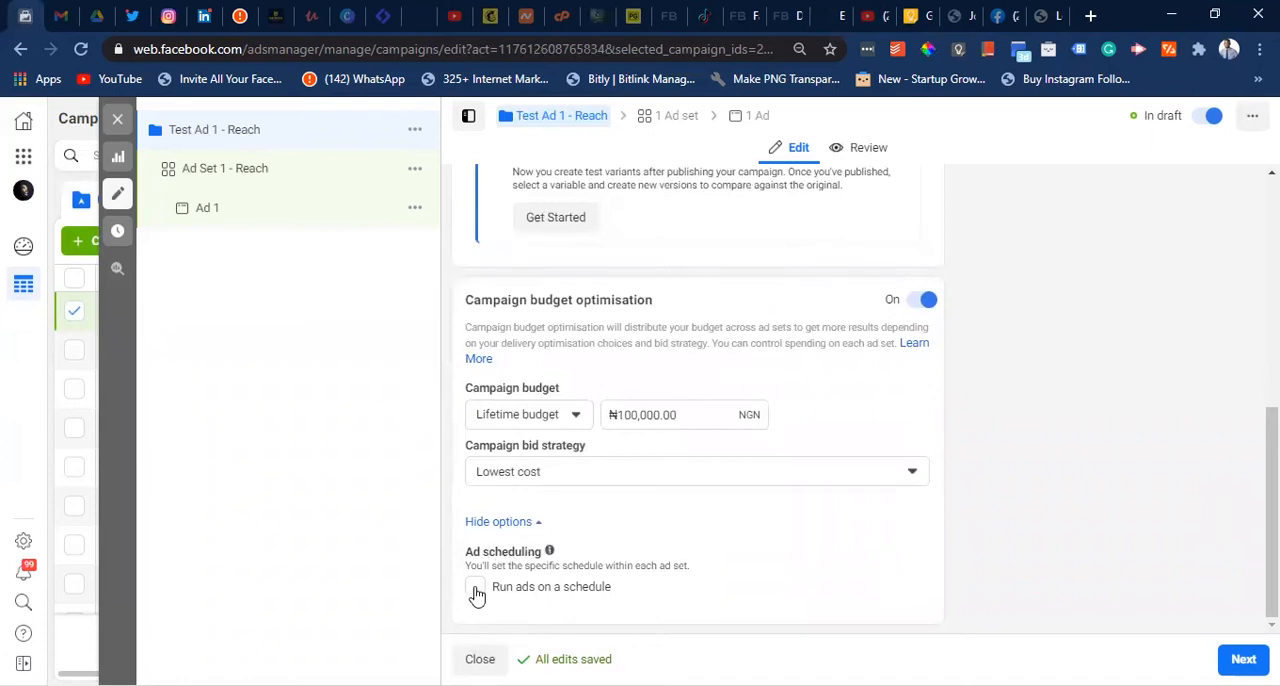
pyautogui.click(475, 587)
pyautogui.moveTo(553, 549)
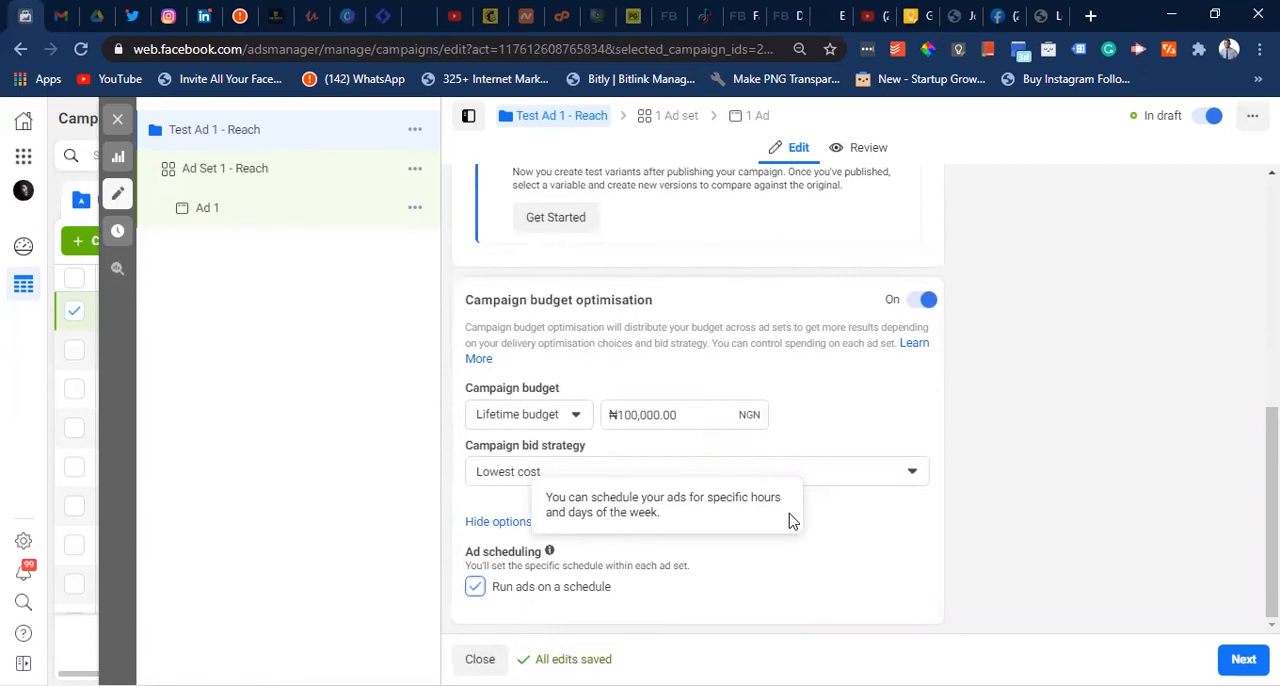
pyautogui.click(475, 587)
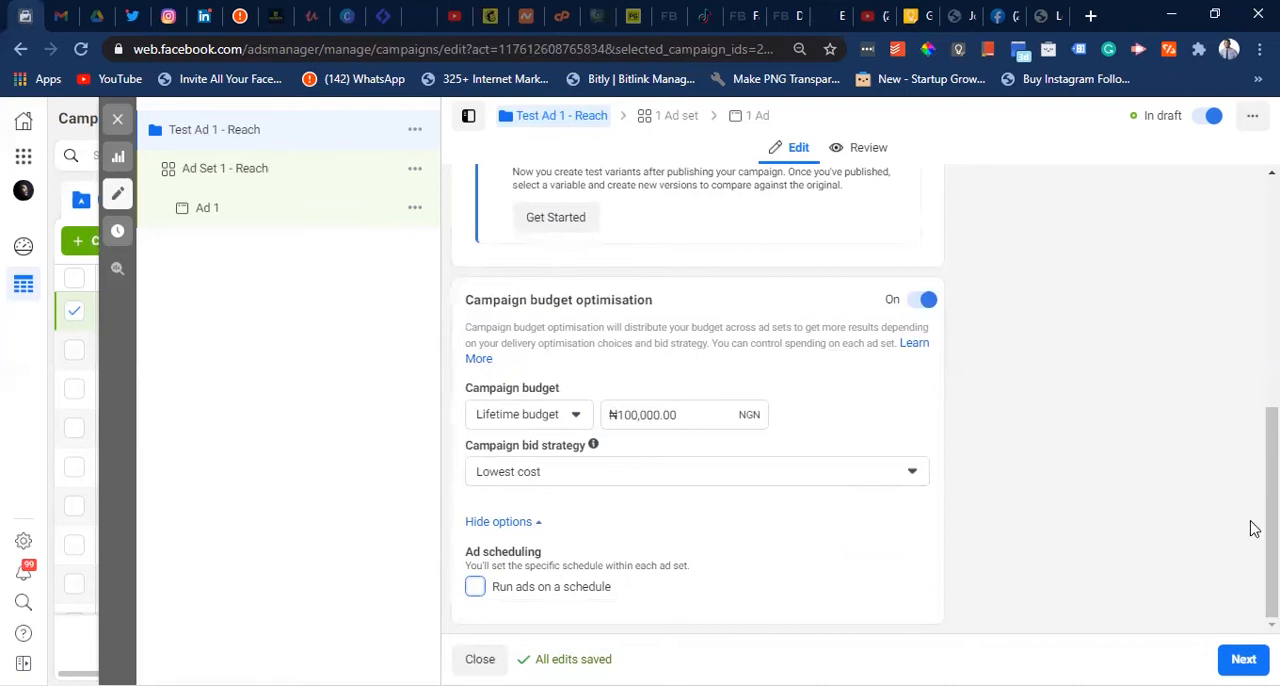
# - Continue to the ad set and choose Rare Insight Media Digital as the Facebook Page to promote
pyautogui.click(1243, 659)
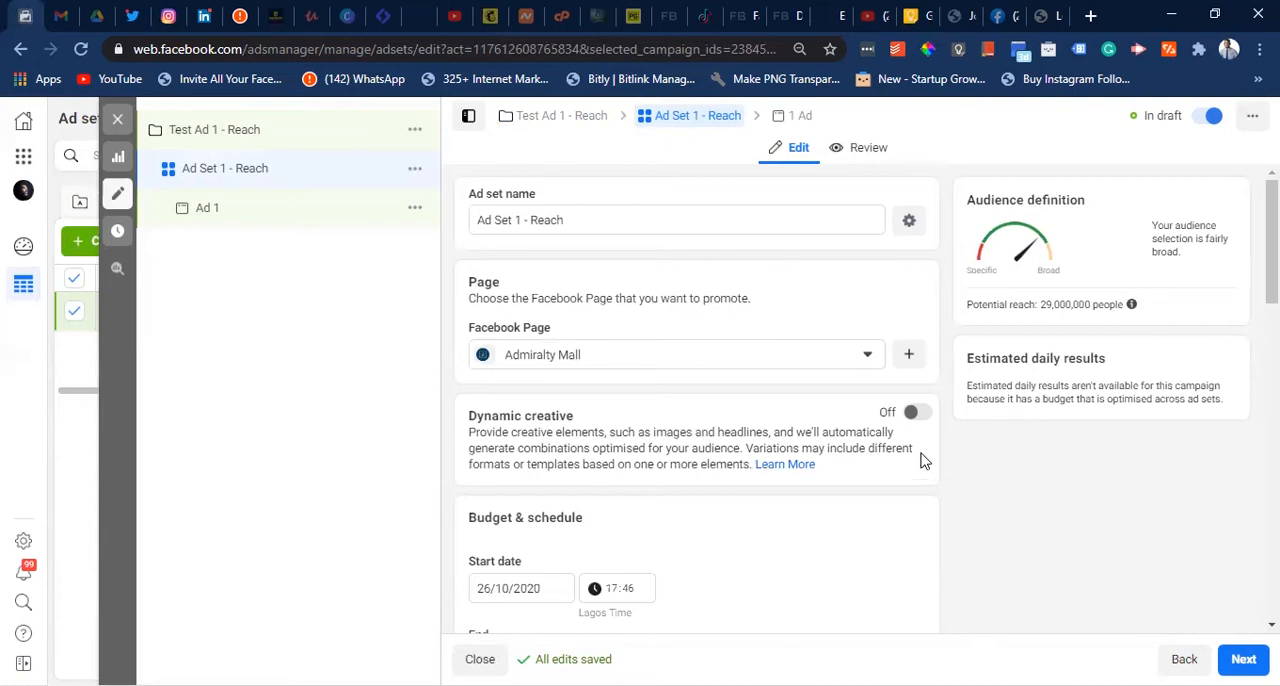
pyautogui.scroll(-2, 815, 447)
pyautogui.scroll(2, 815, 447)
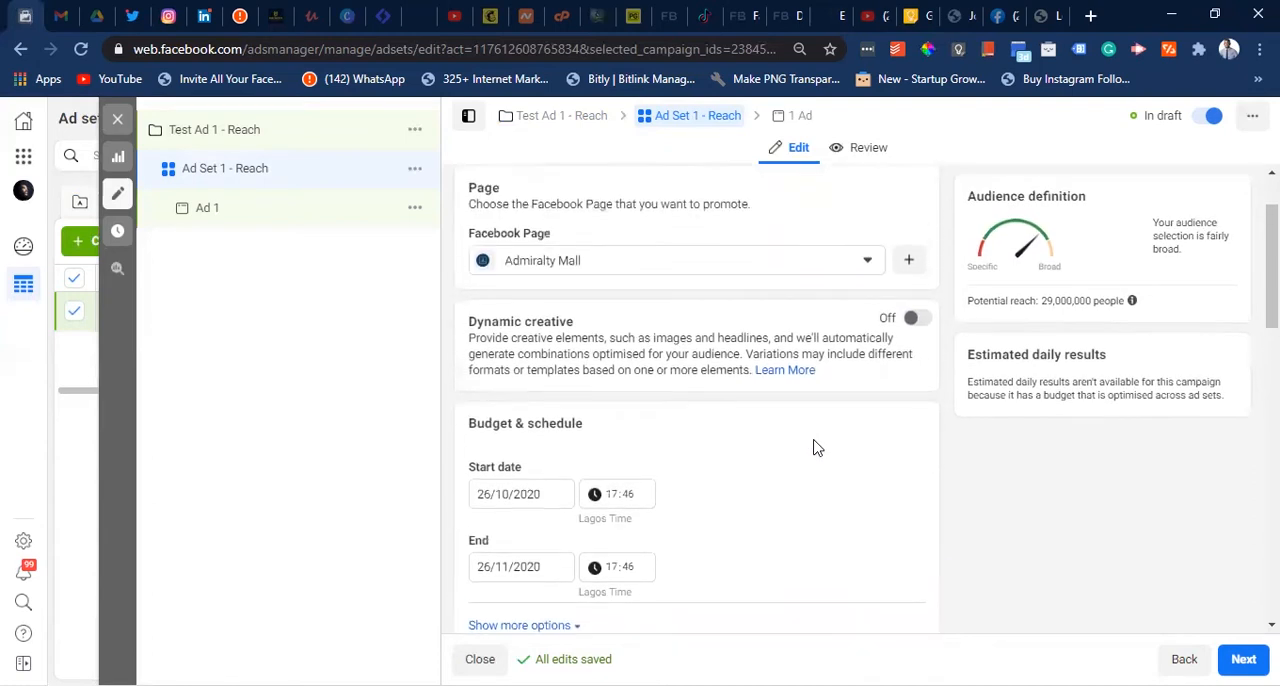
pyautogui.click(864, 345)
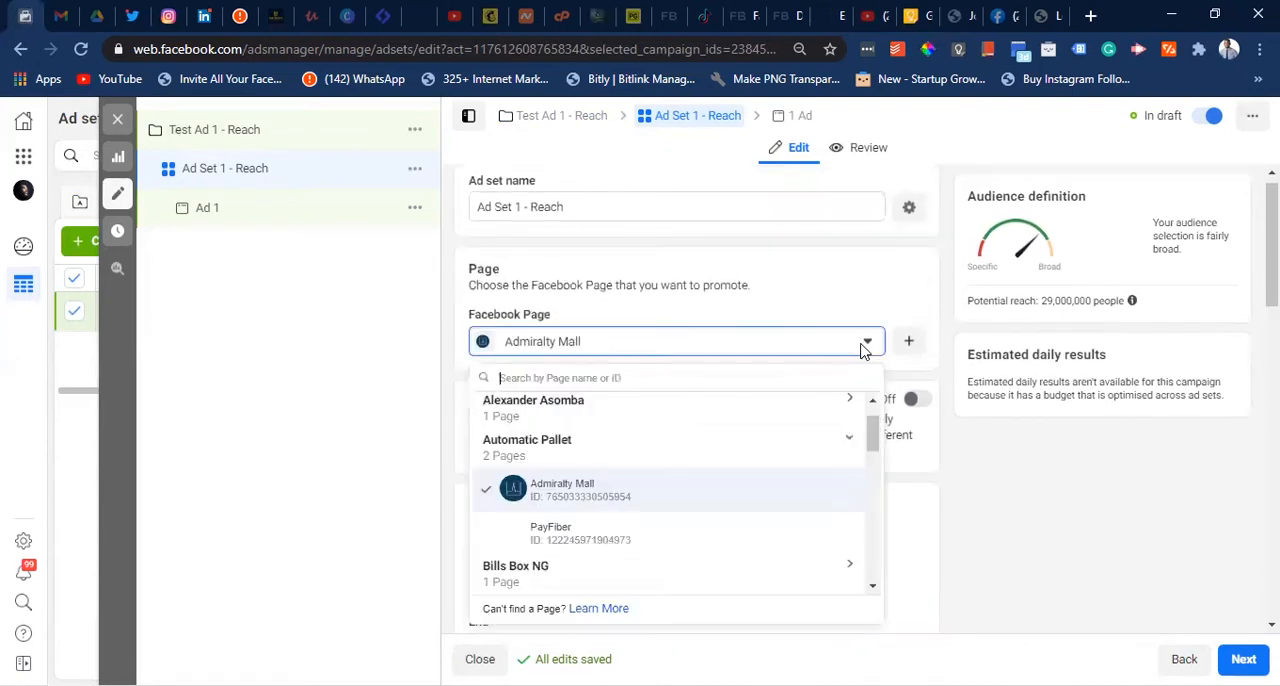
pyautogui.scroll(-6, 603, 522)
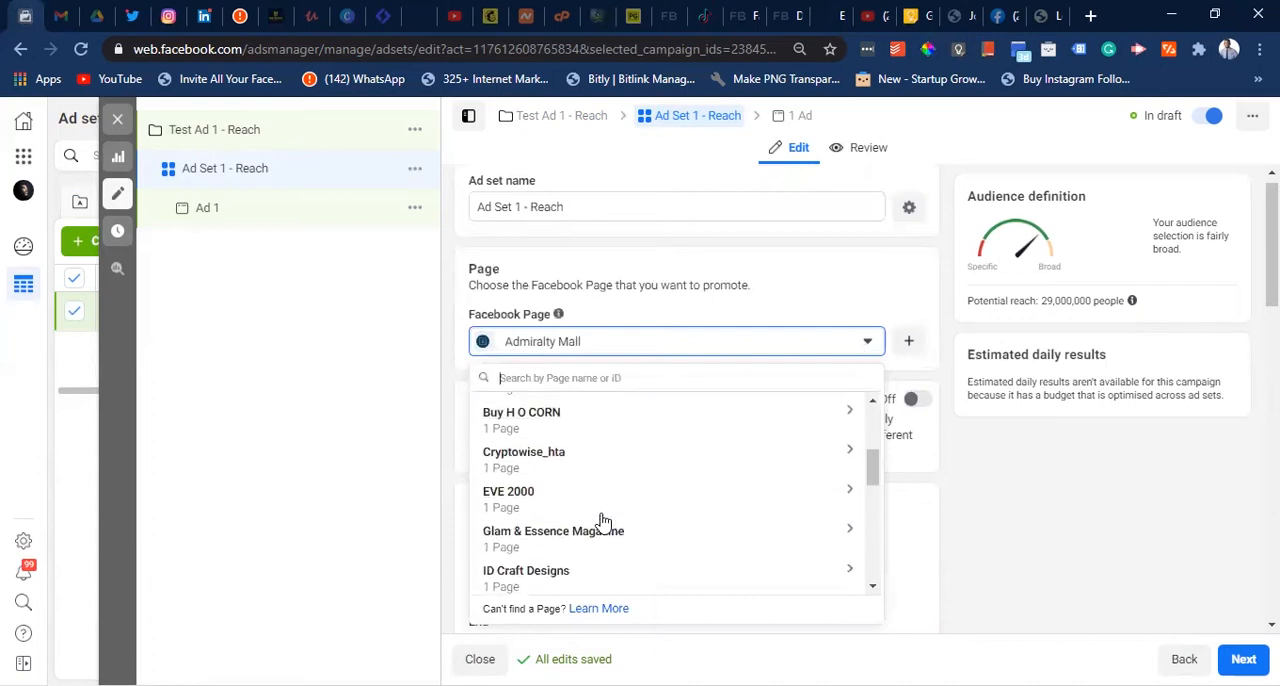
pyautogui.scroll(-3, 603, 522)
pyautogui.scroll(-3, 603, 522)
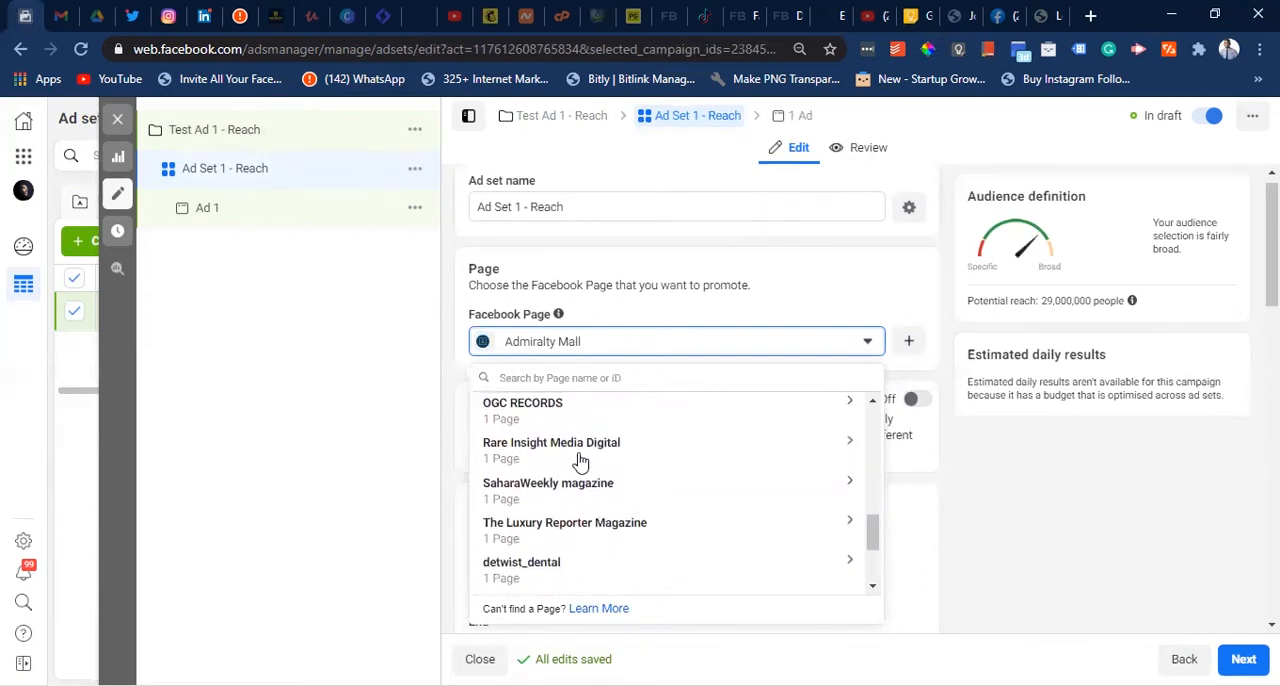
pyautogui.click(578, 459)
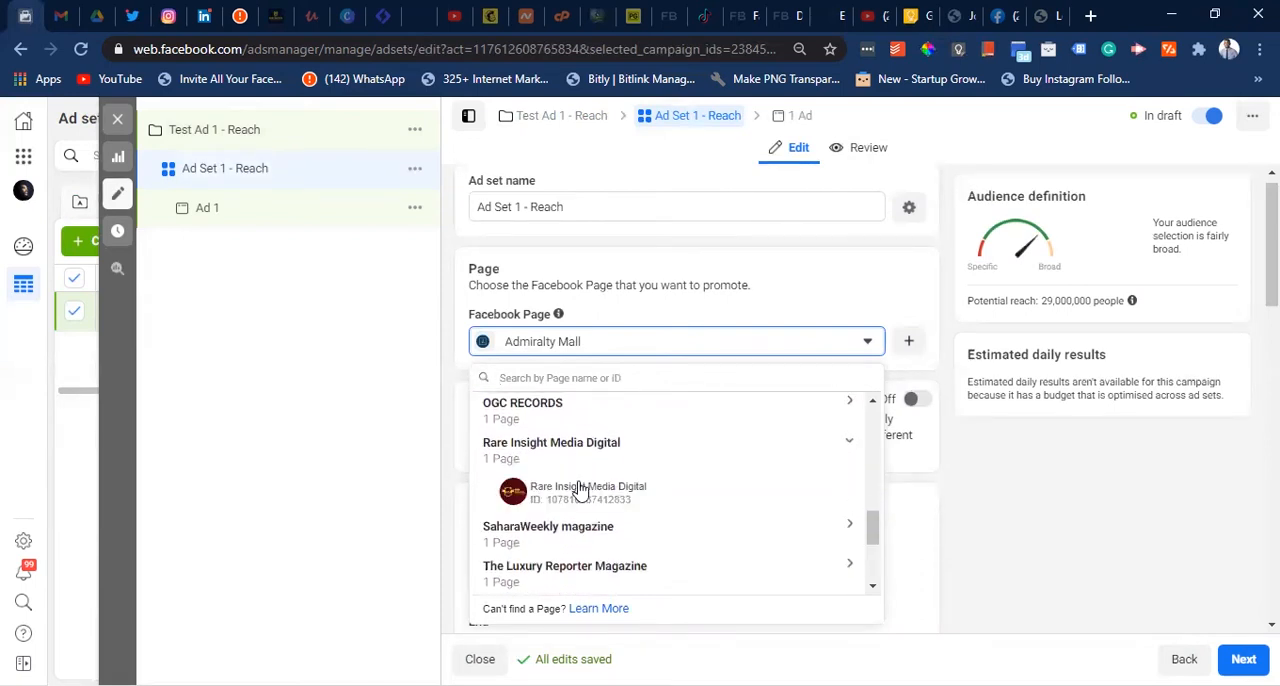
pyautogui.click(588, 492)
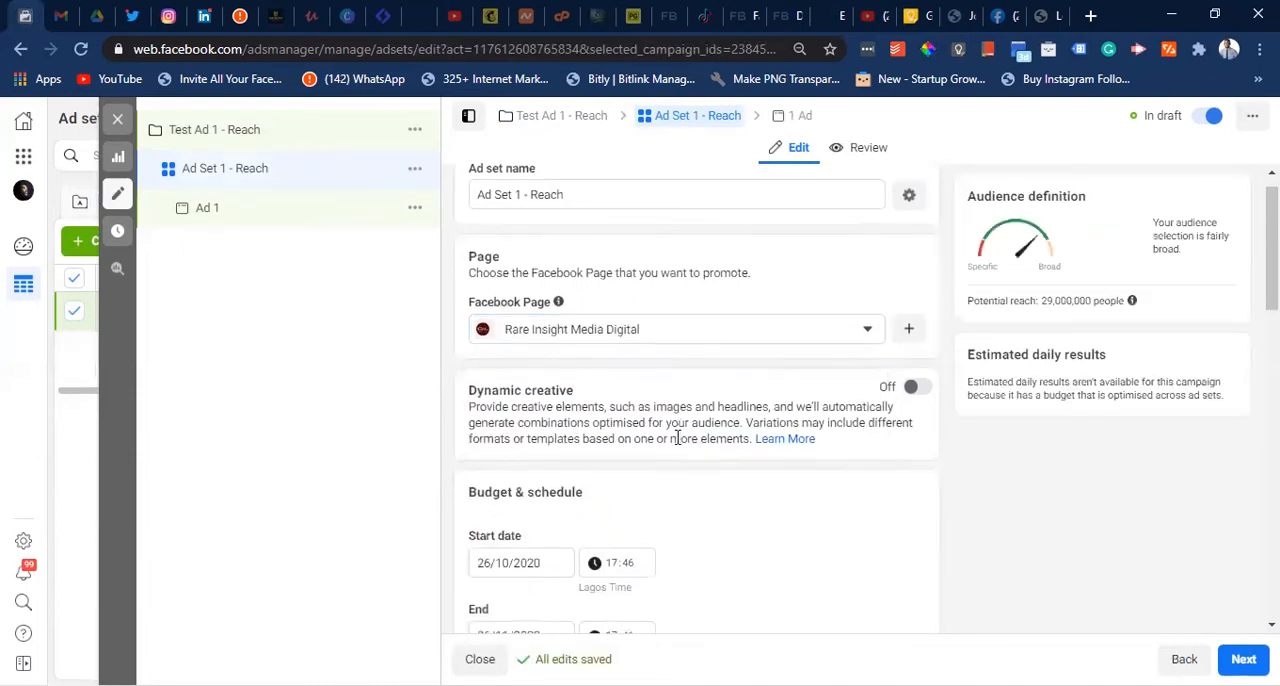
# - Set the ad set's start time on 26/10/2020 to 18:00
pyautogui.scroll(-3, 676, 445)
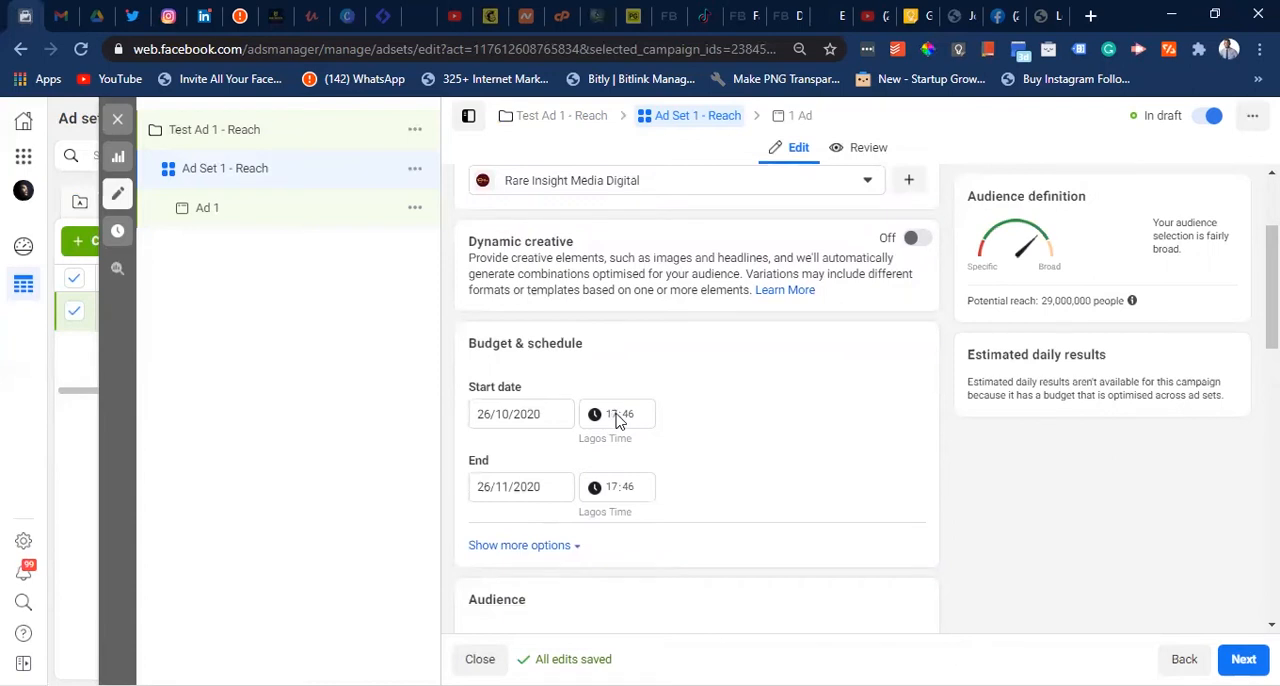
pyautogui.click(631, 421)
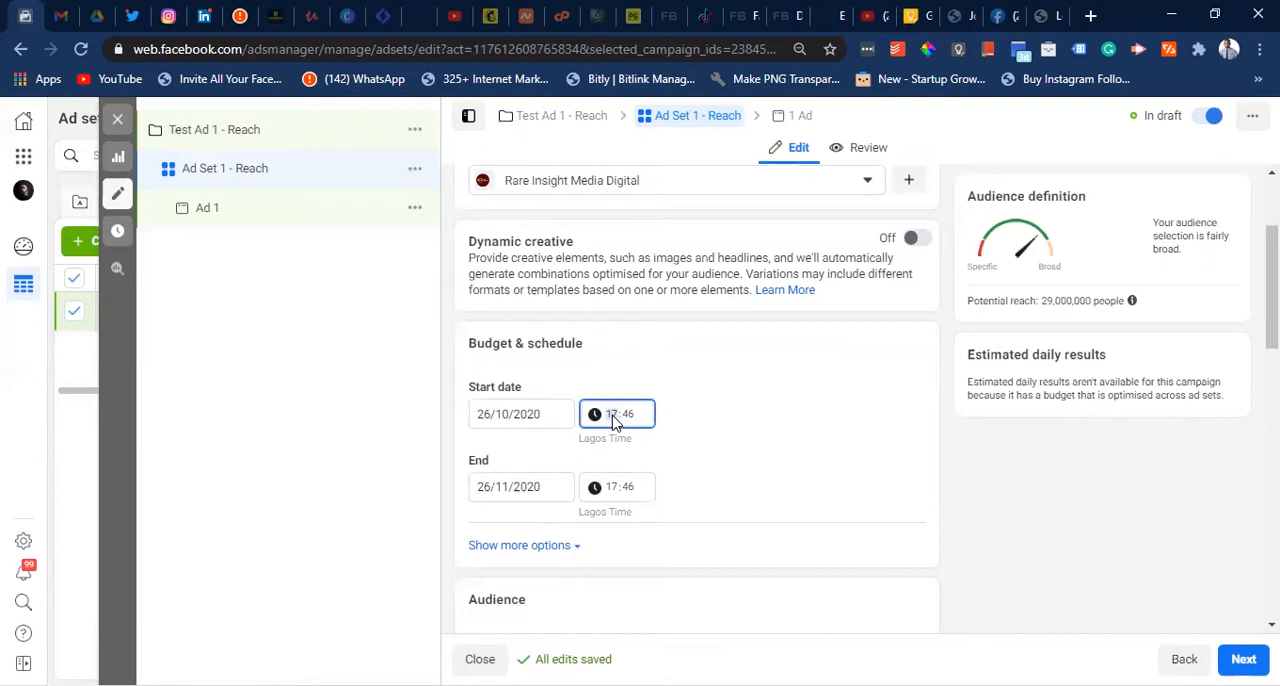
pyautogui.click(631, 424)
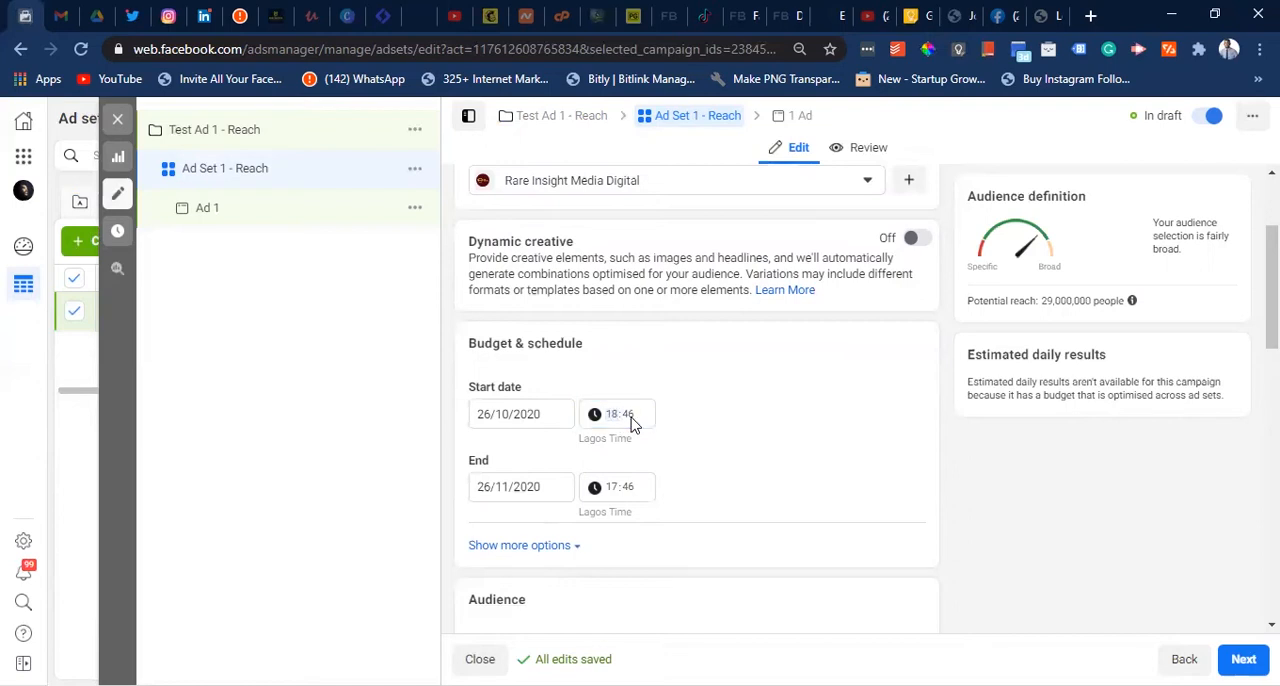
pyautogui.write('00')
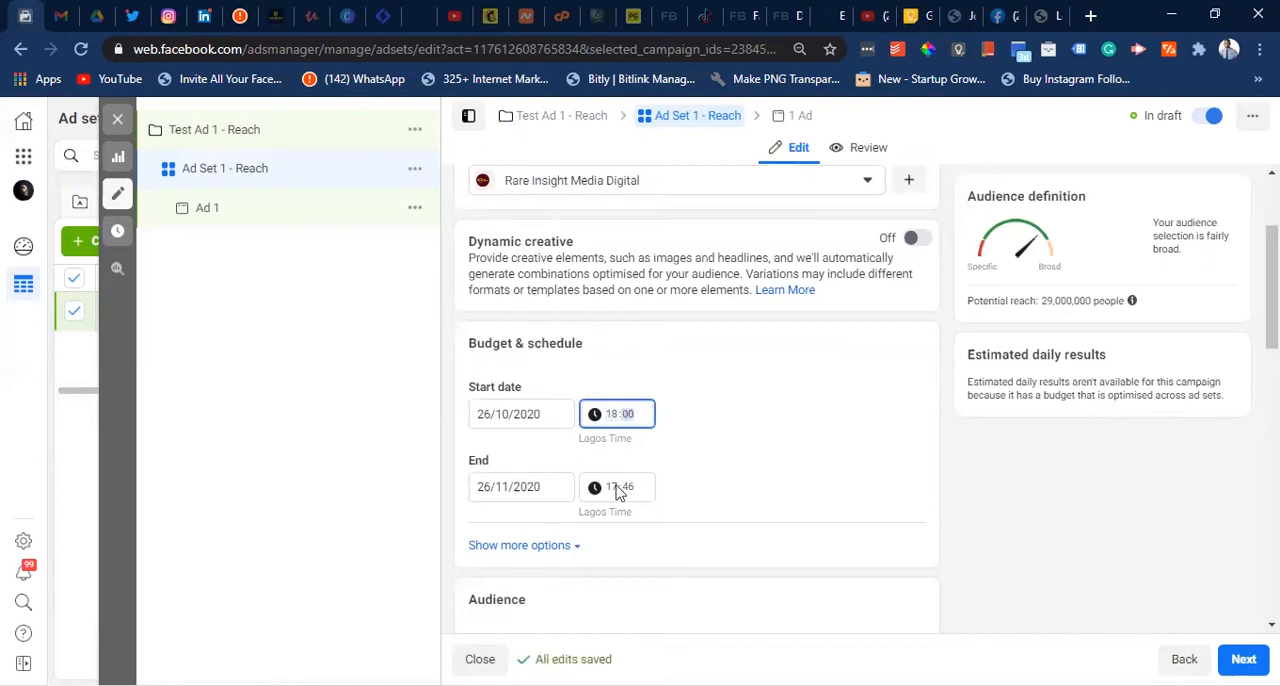
# - Set the ad set's end date to 31/10/2020
pyautogui.click(501, 487)
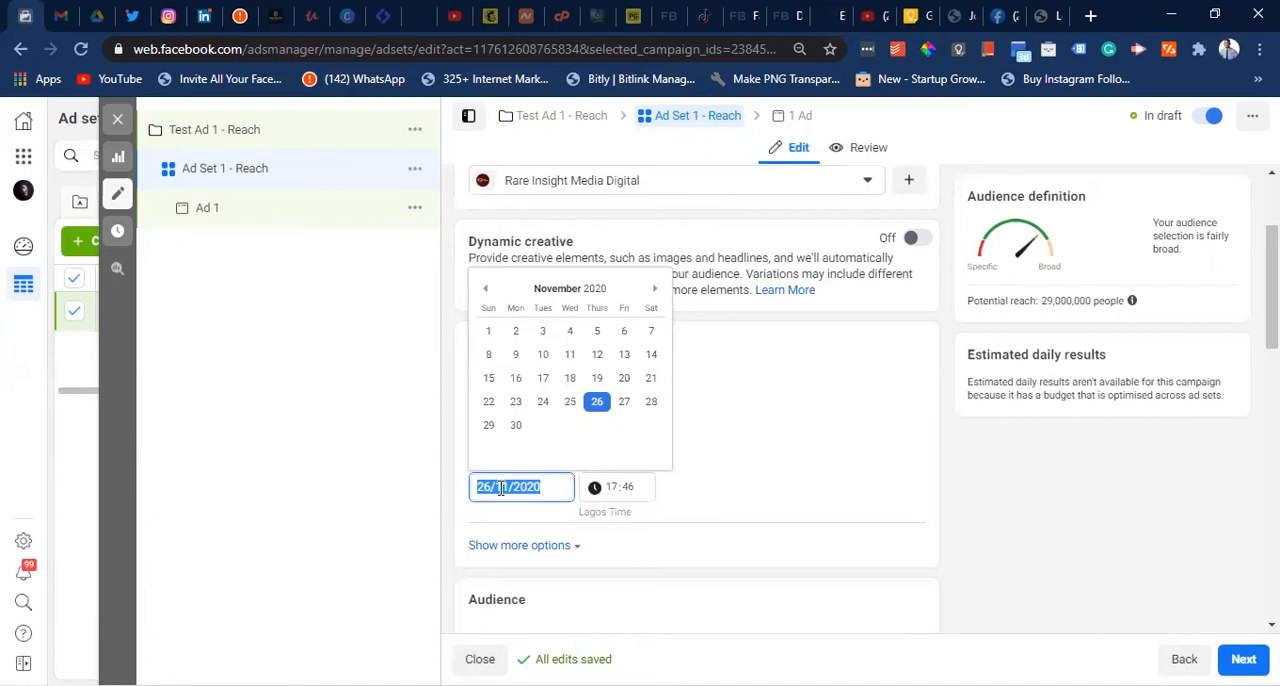
pyautogui.click(487, 292)
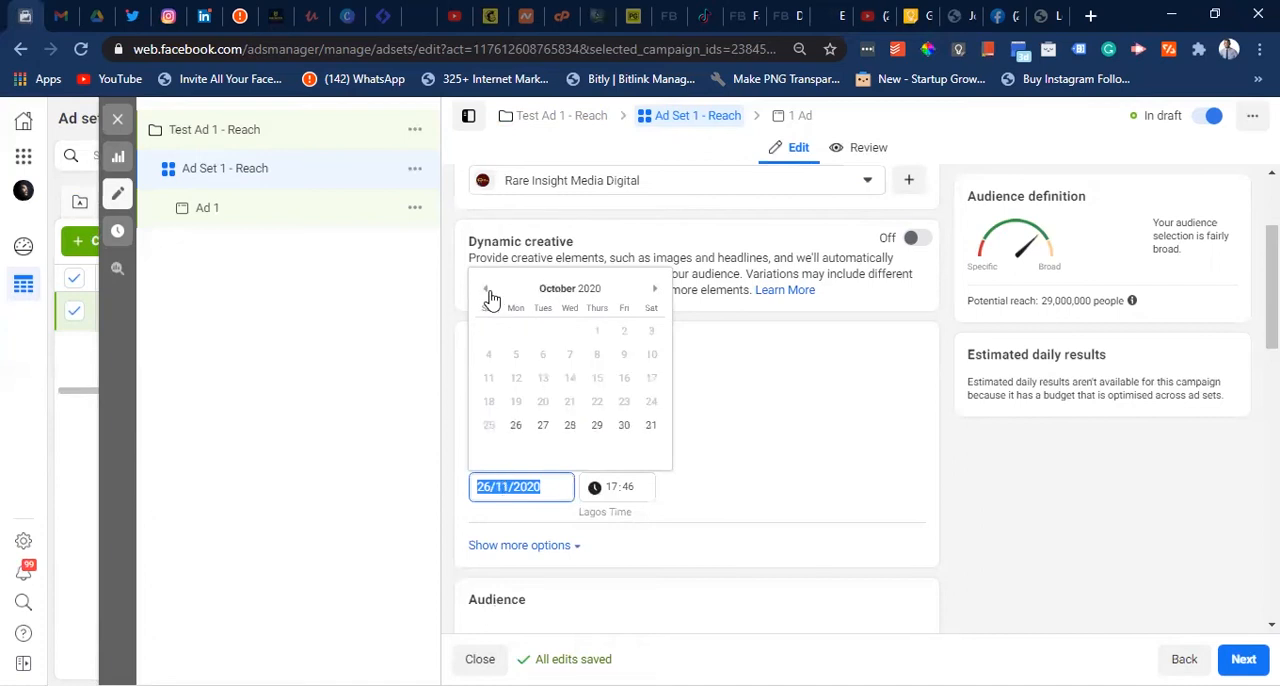
pyautogui.click(651, 429)
# - Show the additional budget and schedule options and examine the optional ad set spend limits
pyautogui.scroll(-1, 697, 488)
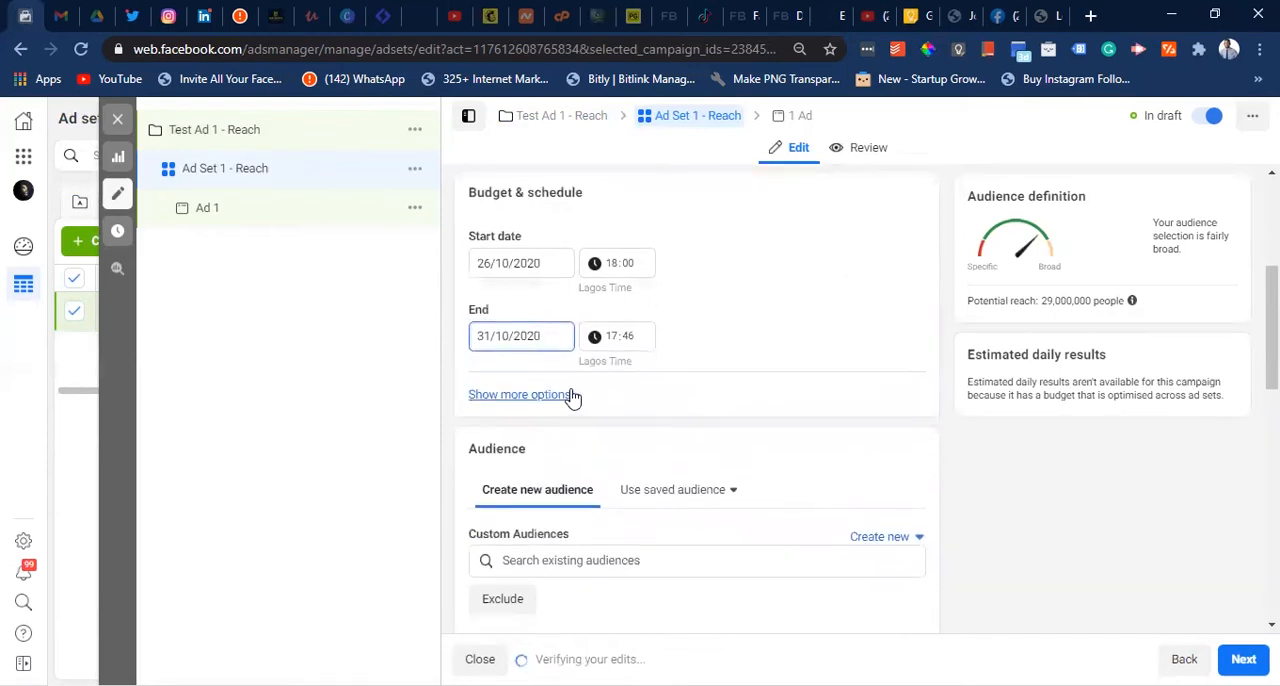
pyautogui.click(566, 396)
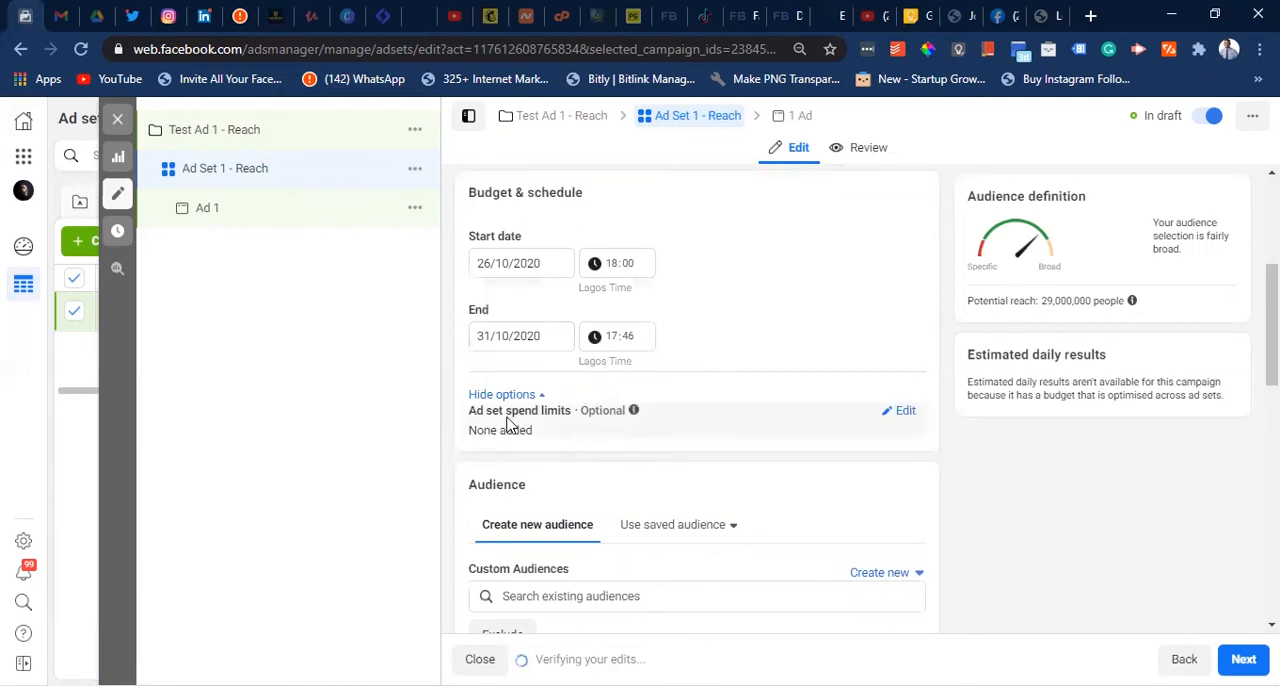
pyautogui.moveTo(614, 406)
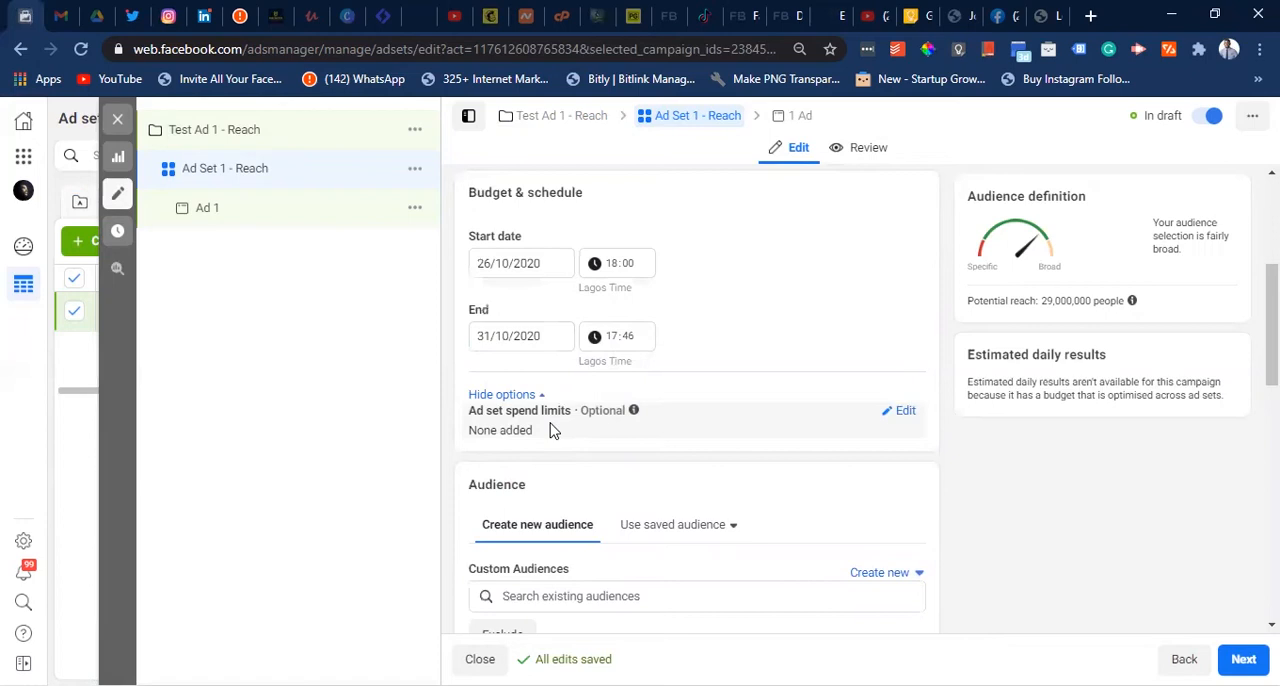
# - Search the existing custom audiences for Lagos, and close the search without choosing an audience
pyautogui.scroll(-2, 624, 434)
pyautogui.scroll(-1, 624, 434)
pyautogui.scroll(-2, 624, 430)
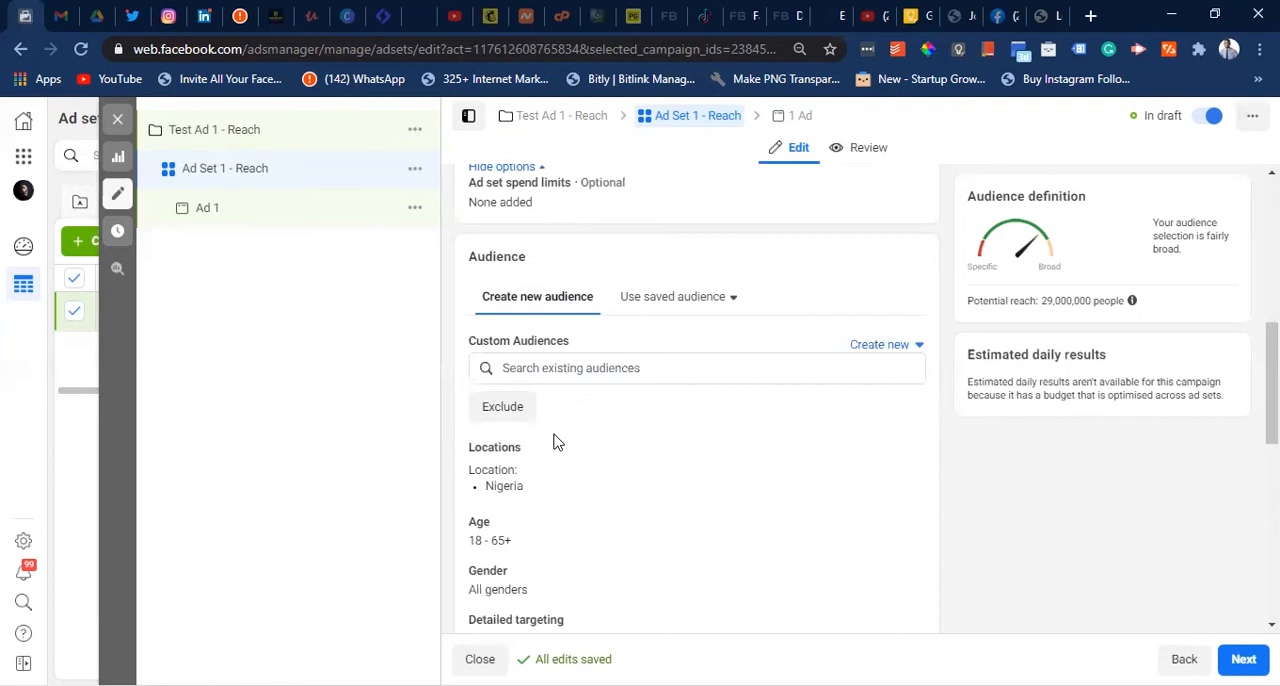
pyautogui.click(586, 368)
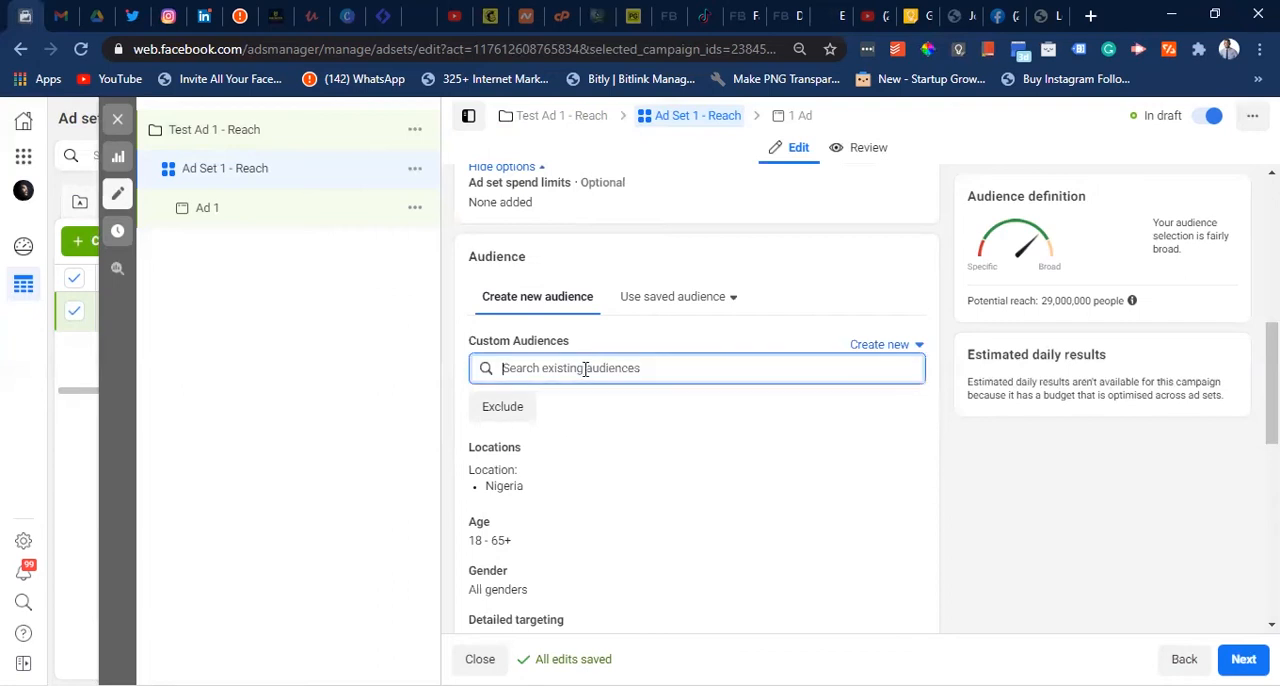
pyautogui.write('Lagos')
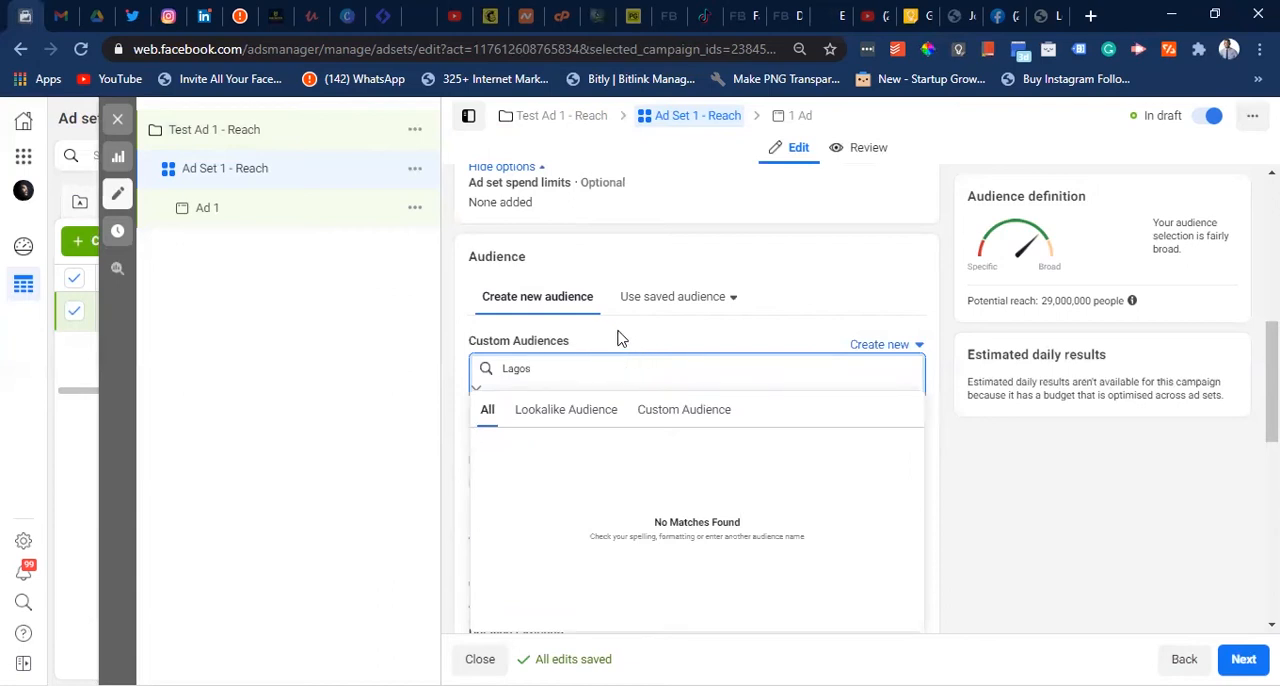
pyautogui.click(620, 342)
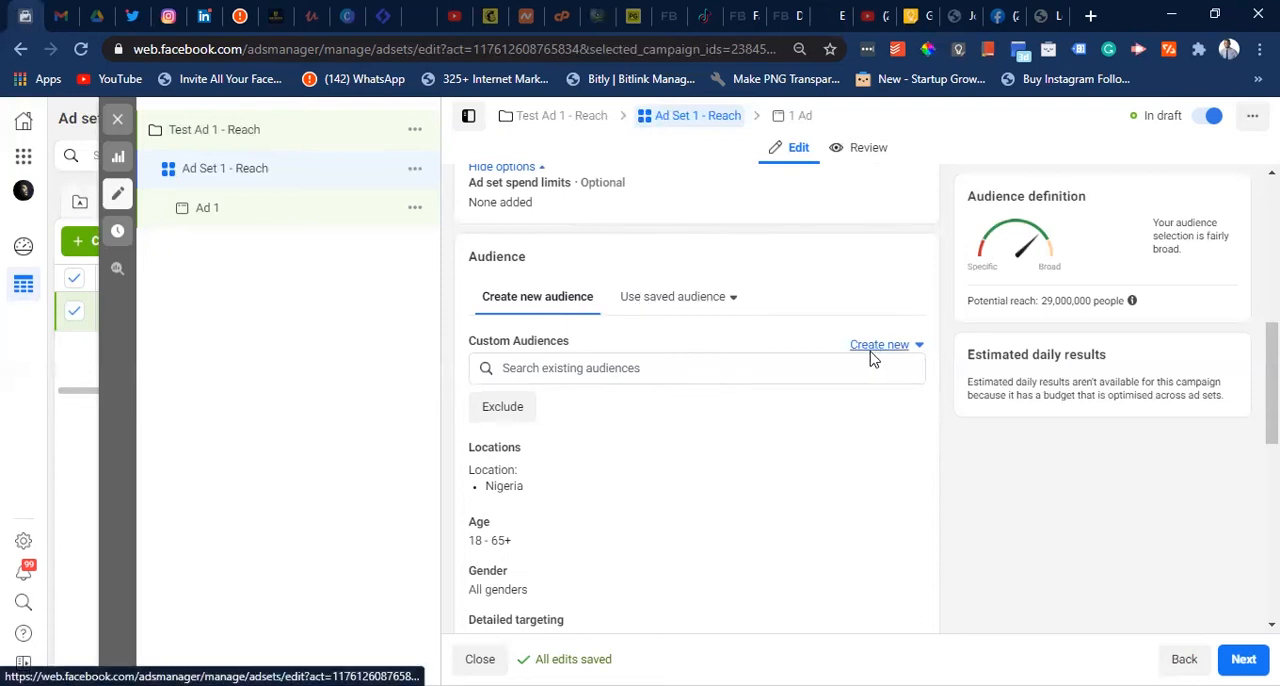
# - Replace Nigeria in the audience locations with the city of Lagos, Lagos State, Nigeria
pyautogui.scroll(-2, 778, 423)
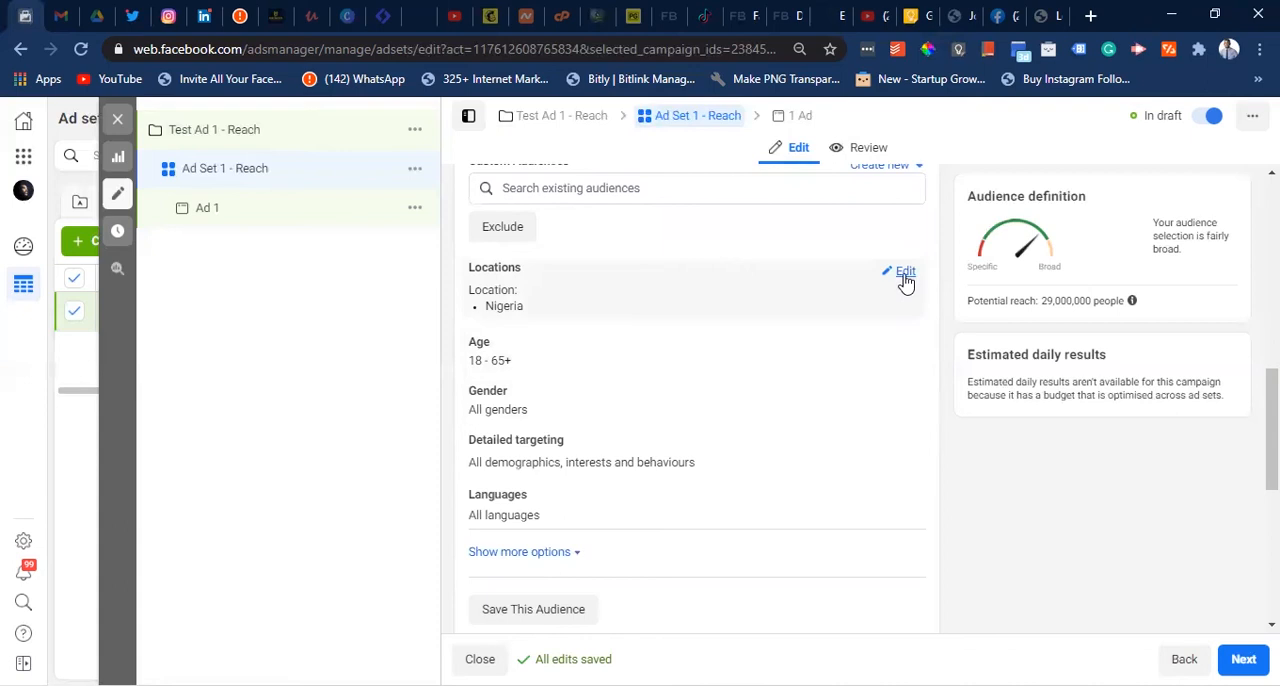
pyautogui.click(905, 283)
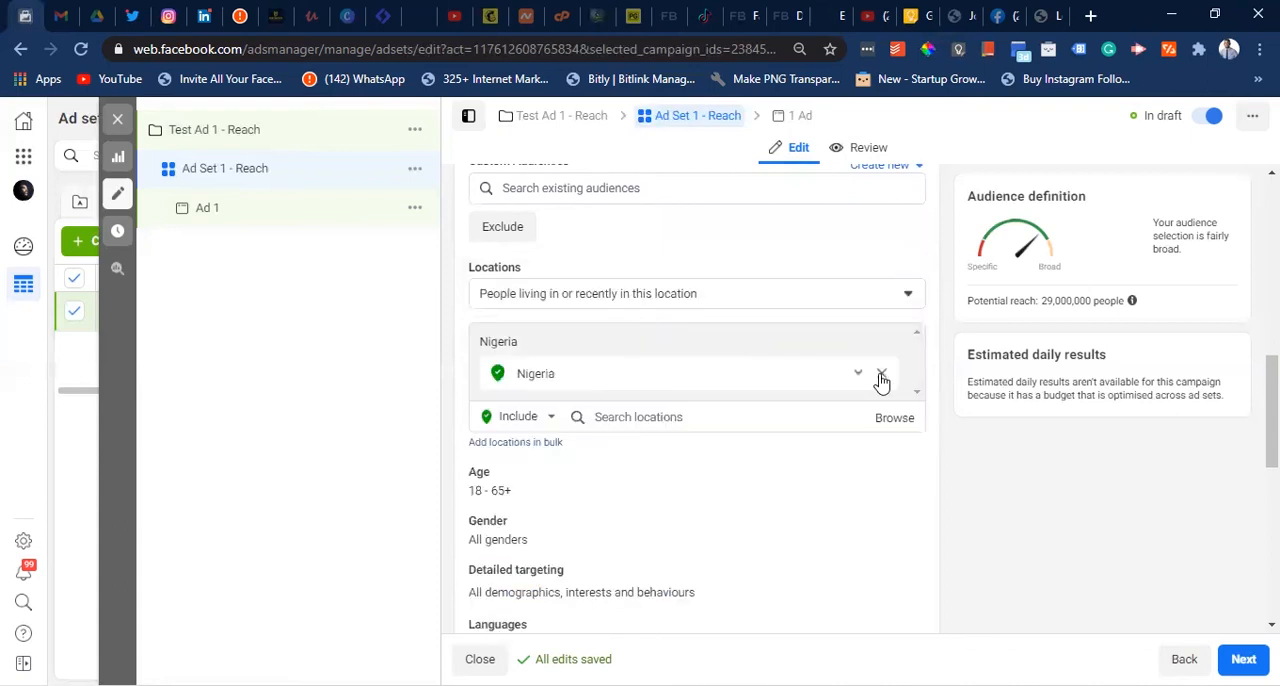
pyautogui.click(881, 376)
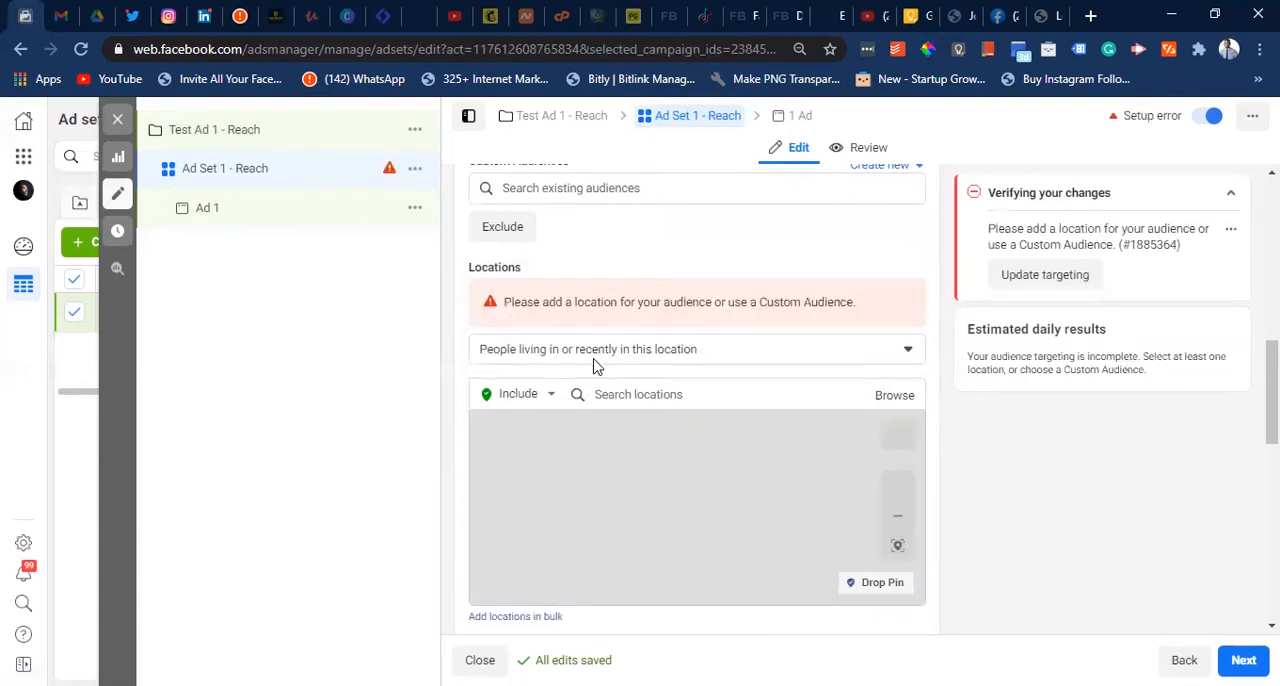
pyautogui.click(655, 394)
pyautogui.write('lagos')
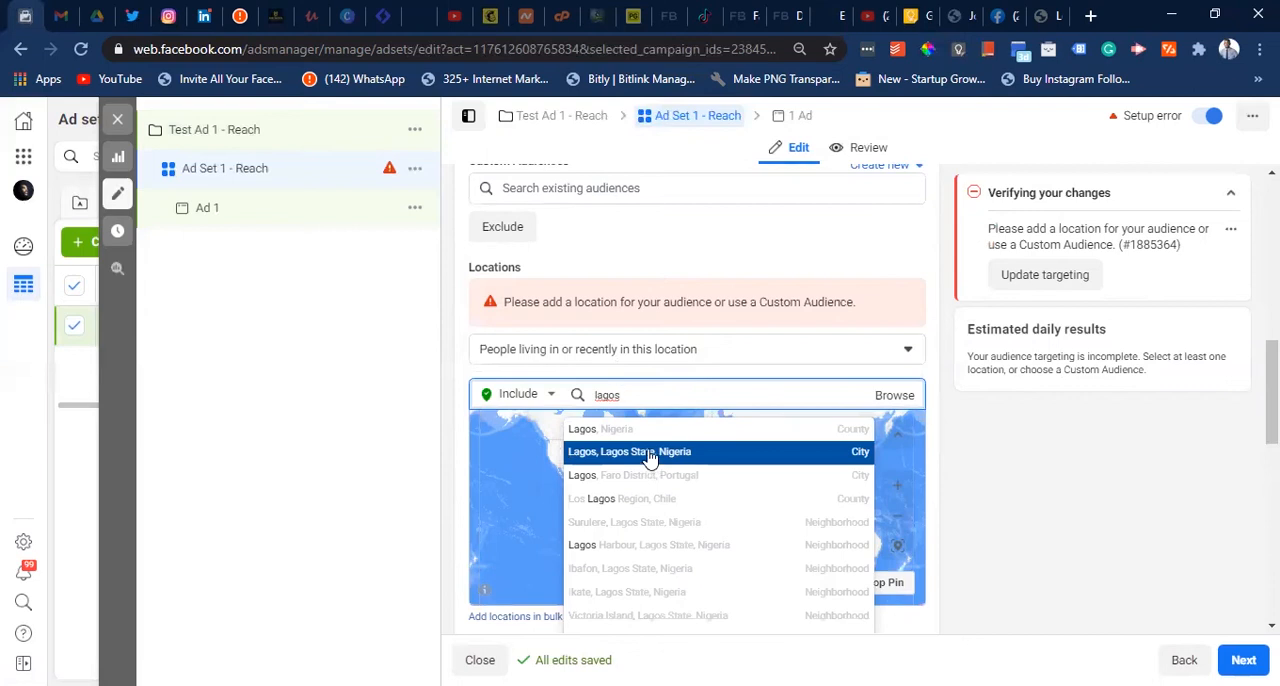
pyautogui.click(650, 452)
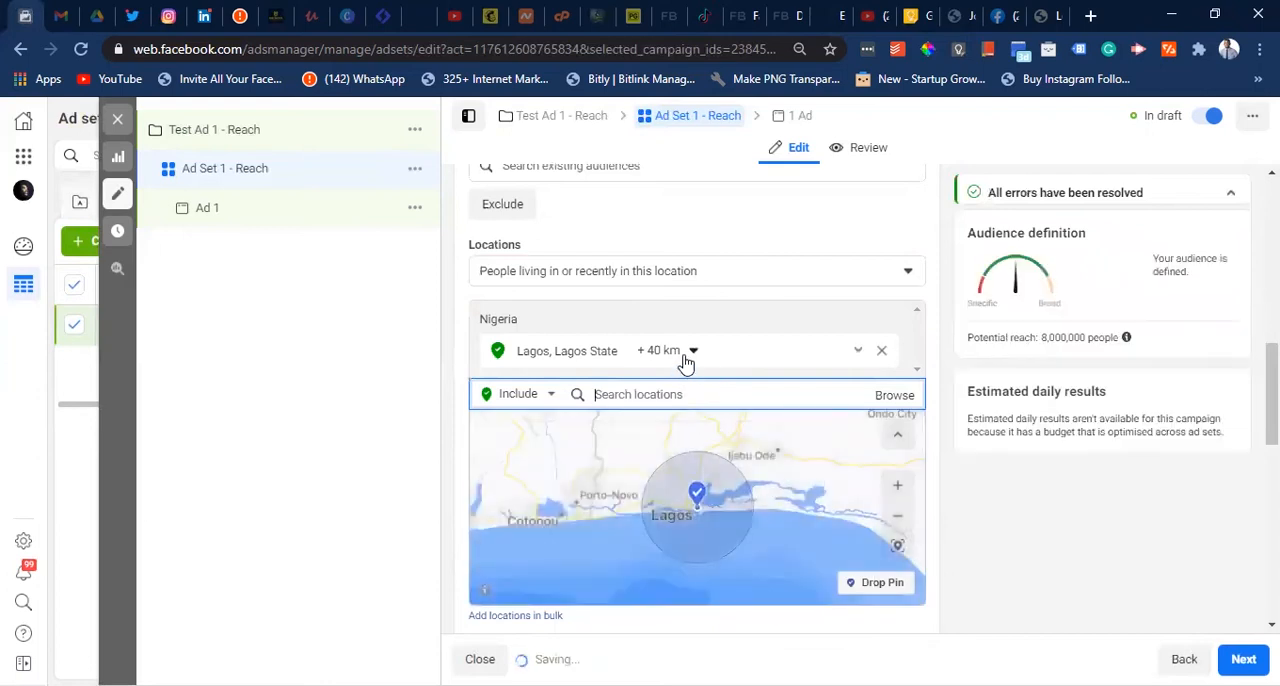
# - Set the radius around the Lagos location to 30 km
pyautogui.click(693, 352)
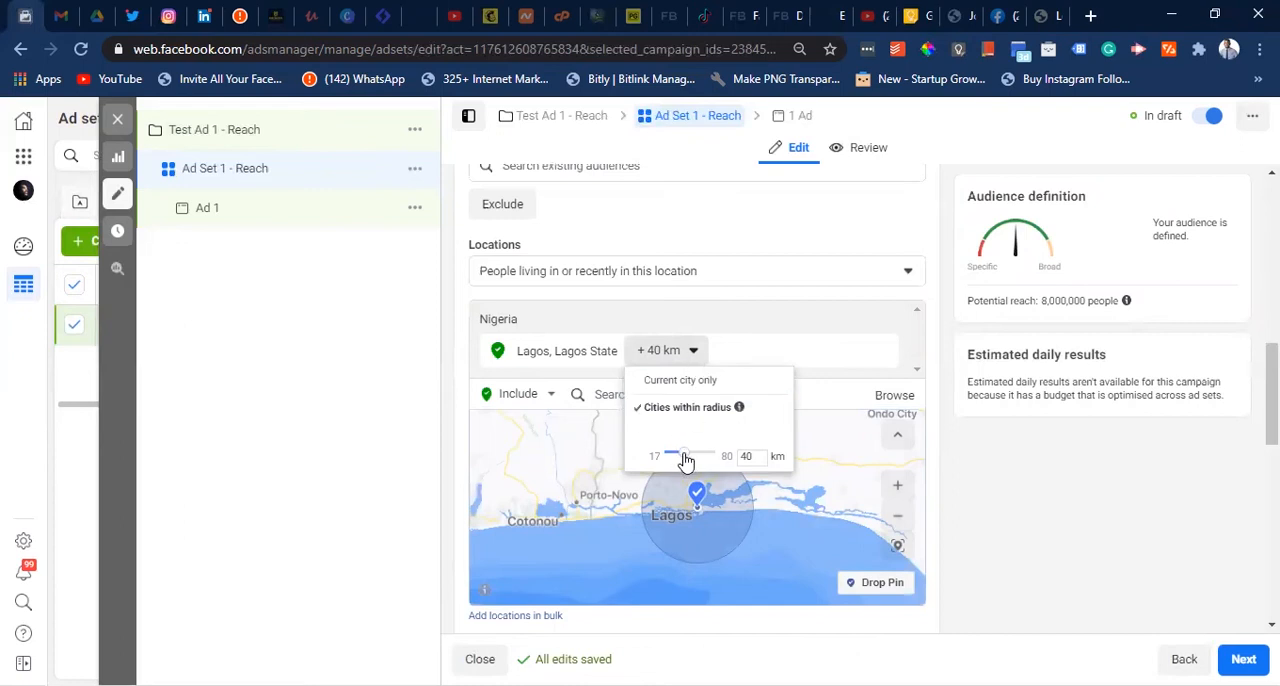
pyautogui.moveTo(685, 461); pyautogui.dragTo(682, 461)
pyautogui.click(763, 352)
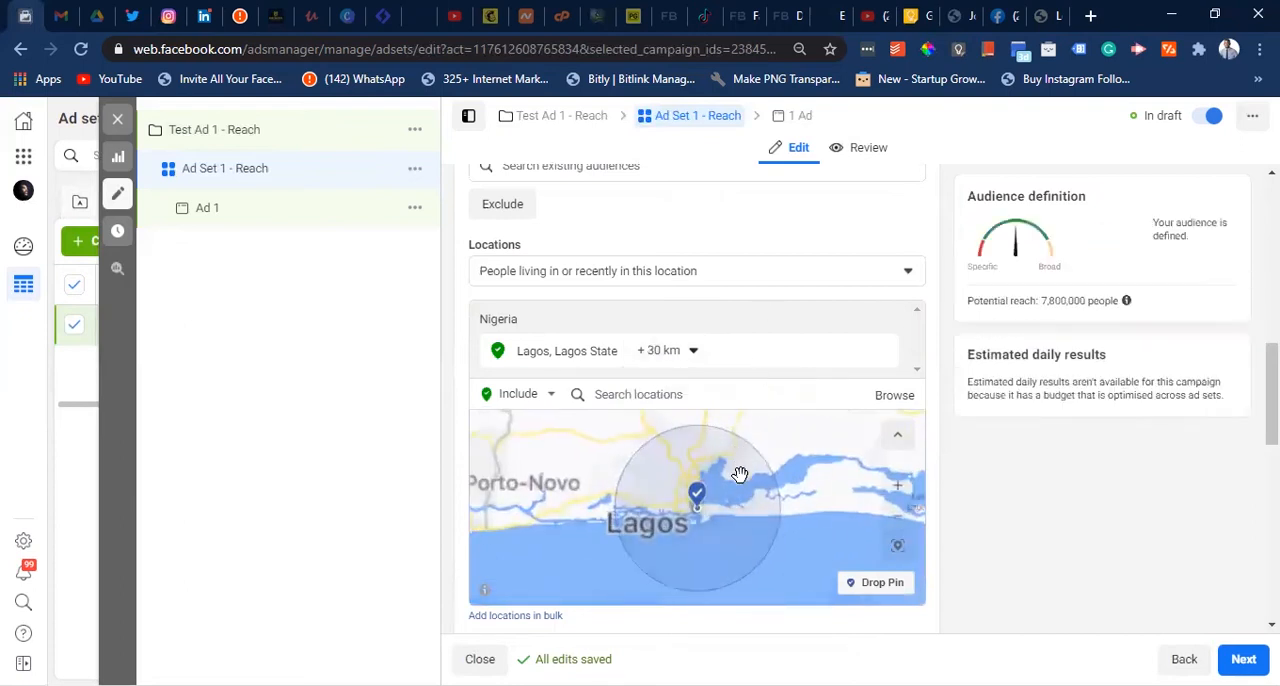
pyautogui.scroll(-2, 741, 458)
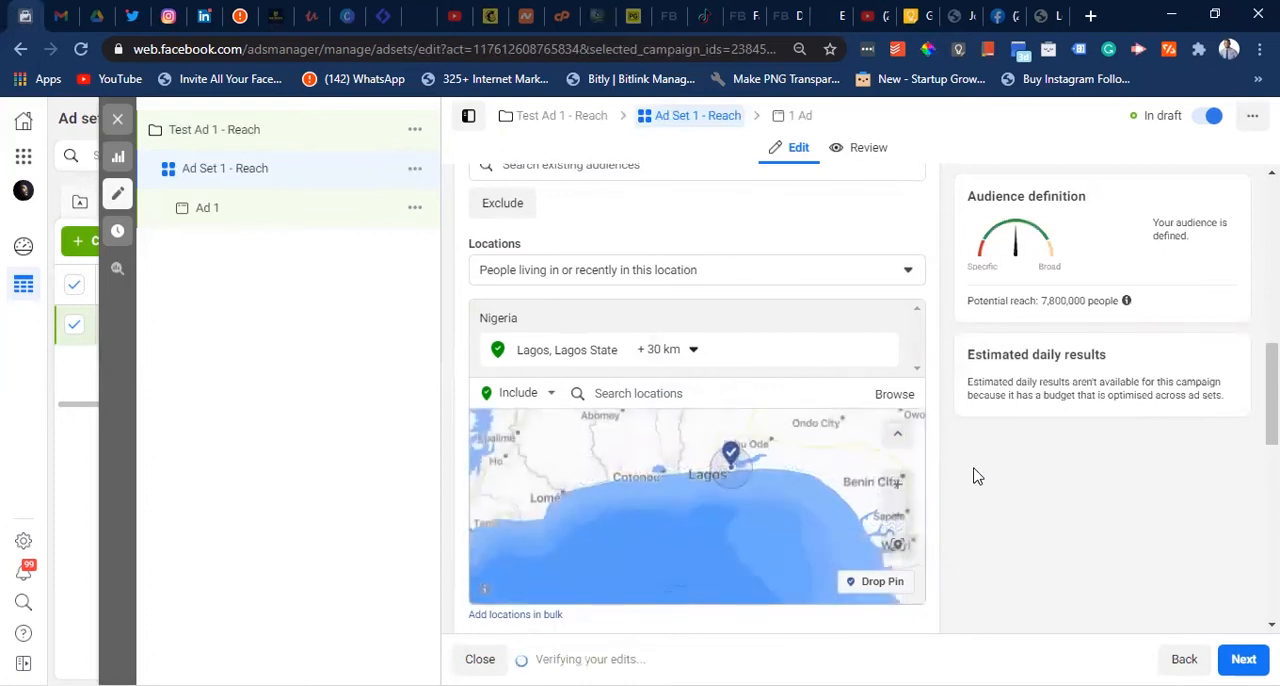
# - Set the audience age range to 15 to 40
pyautogui.scroll(-3, 977, 470)
pyautogui.scroll(-2, 977, 467)
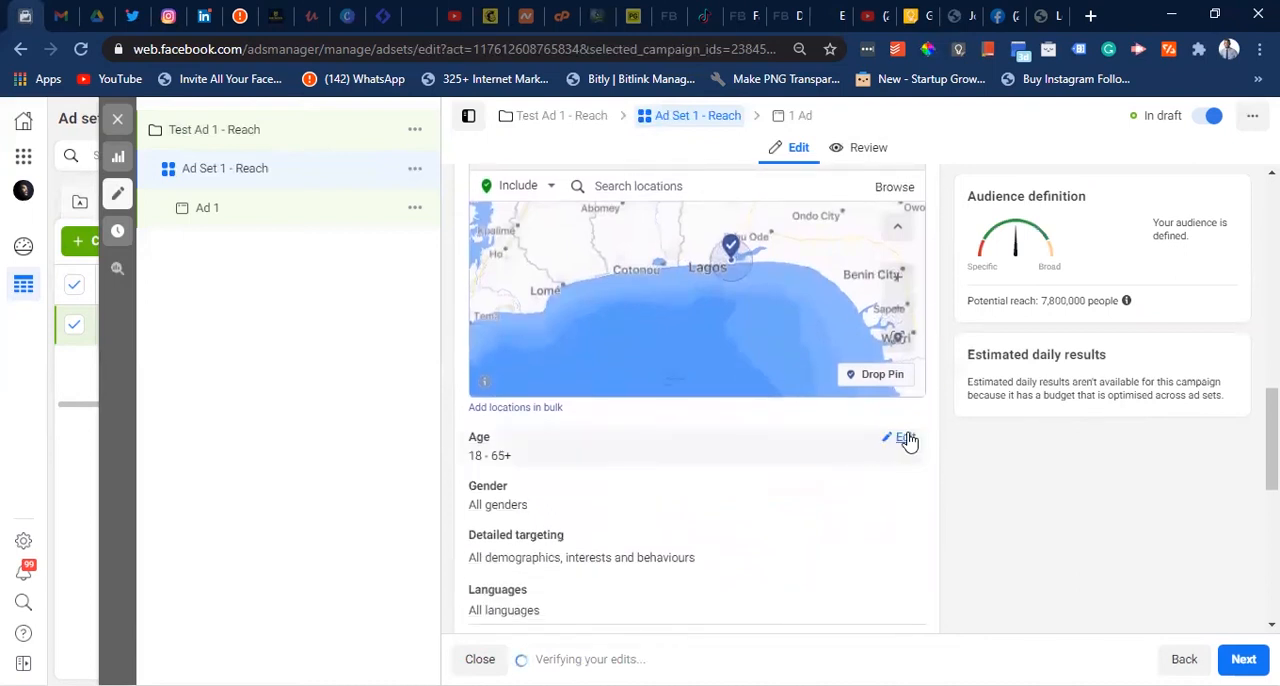
pyautogui.click(902, 439)
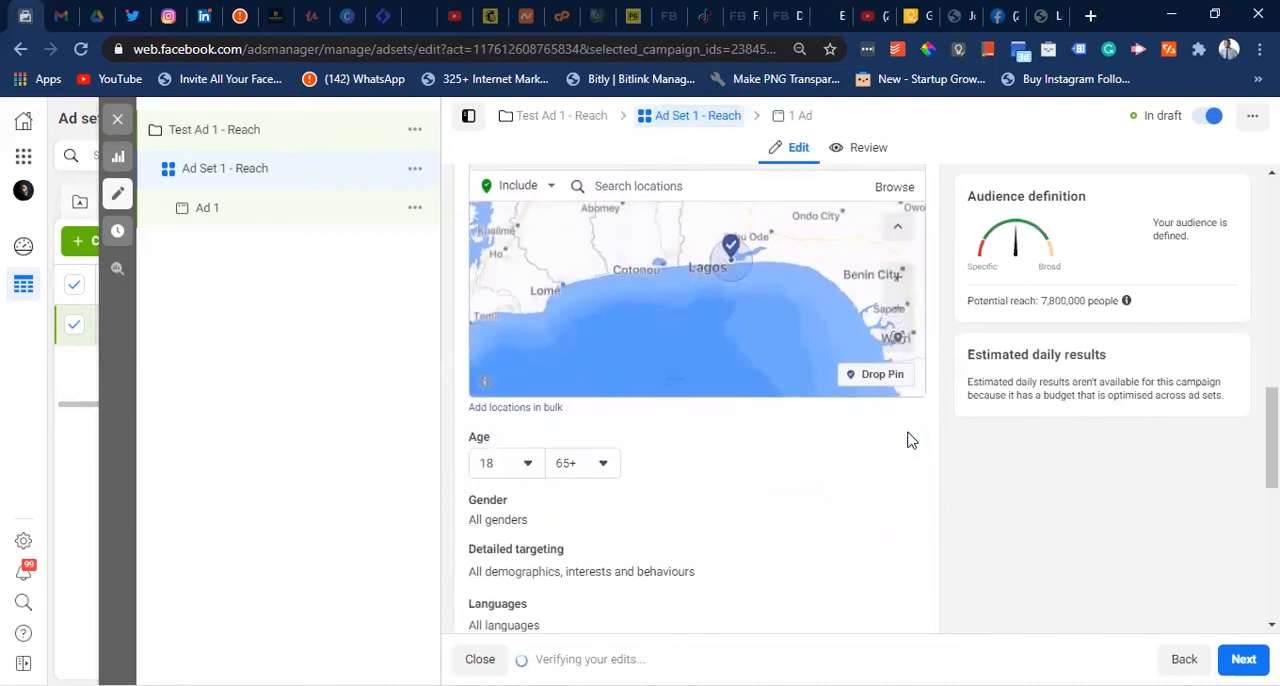
pyautogui.click(527, 466)
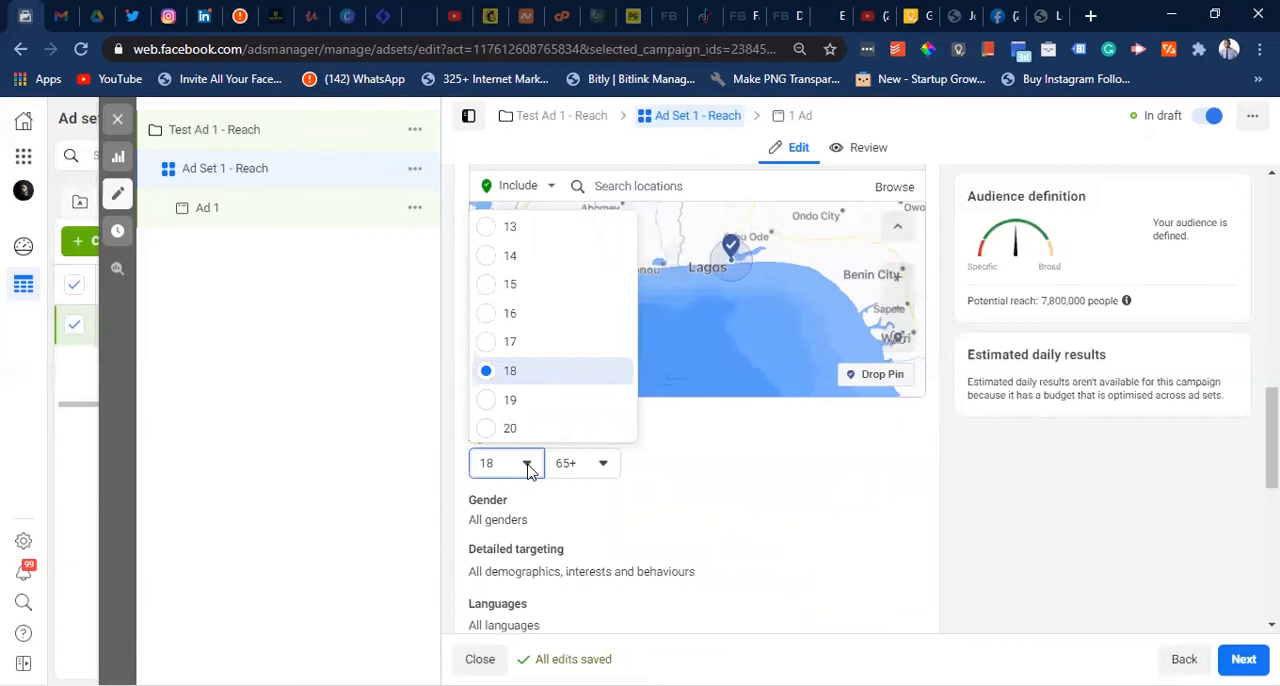
pyautogui.click(516, 283)
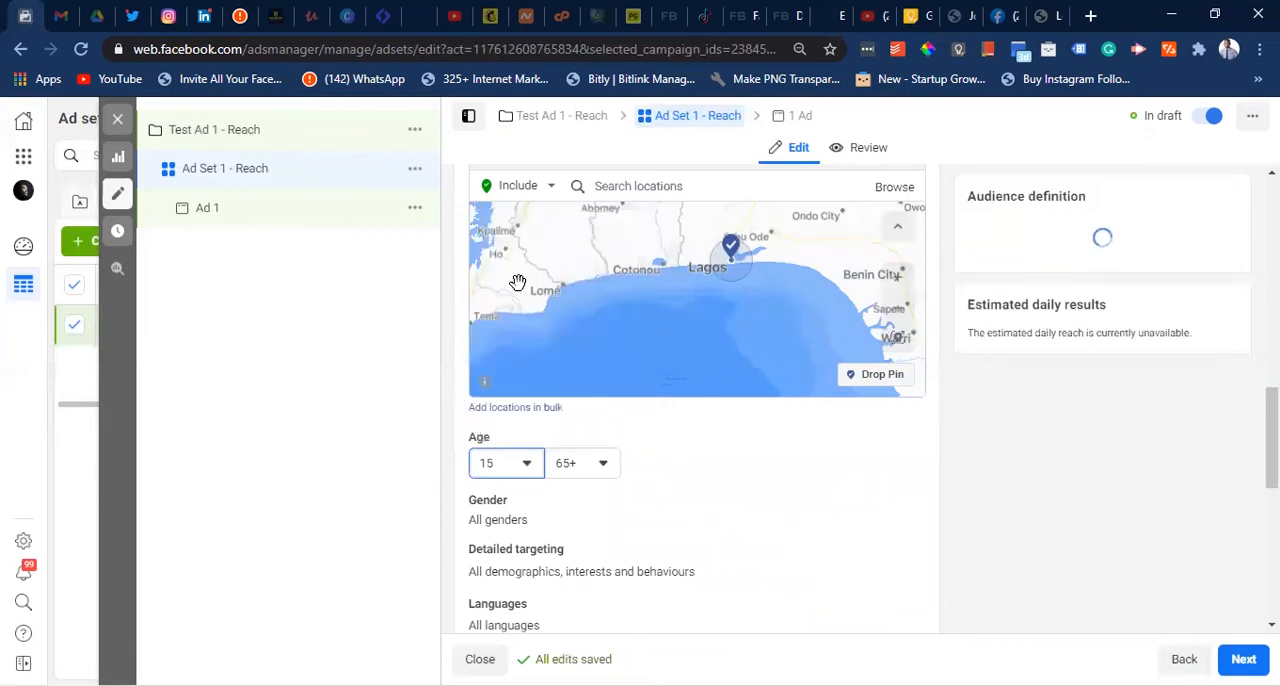
pyautogui.click(602, 464)
pyautogui.scroll(5, 605, 335)
pyautogui.scroll(2, 605, 335)
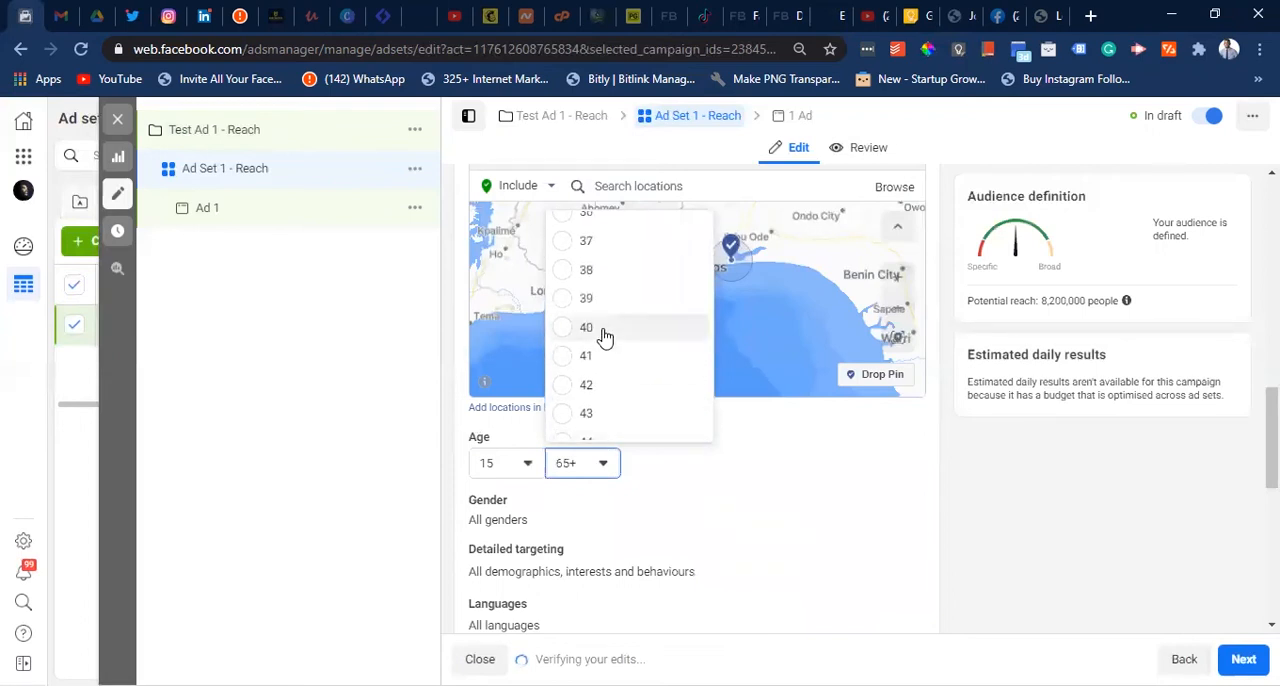
pyautogui.click(604, 330)
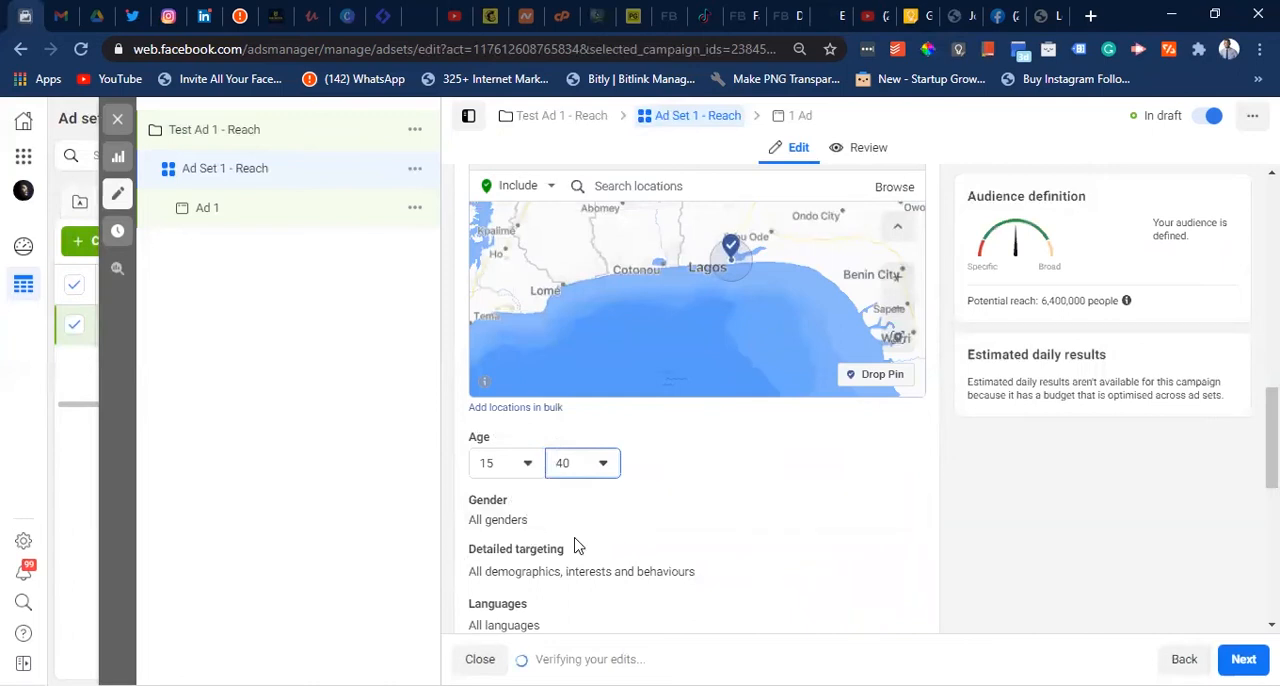
# - Open the detailed targeting for editing and search its demographics, interests and behaviours for Digital media
pyautogui.scroll(-3, 787, 563)
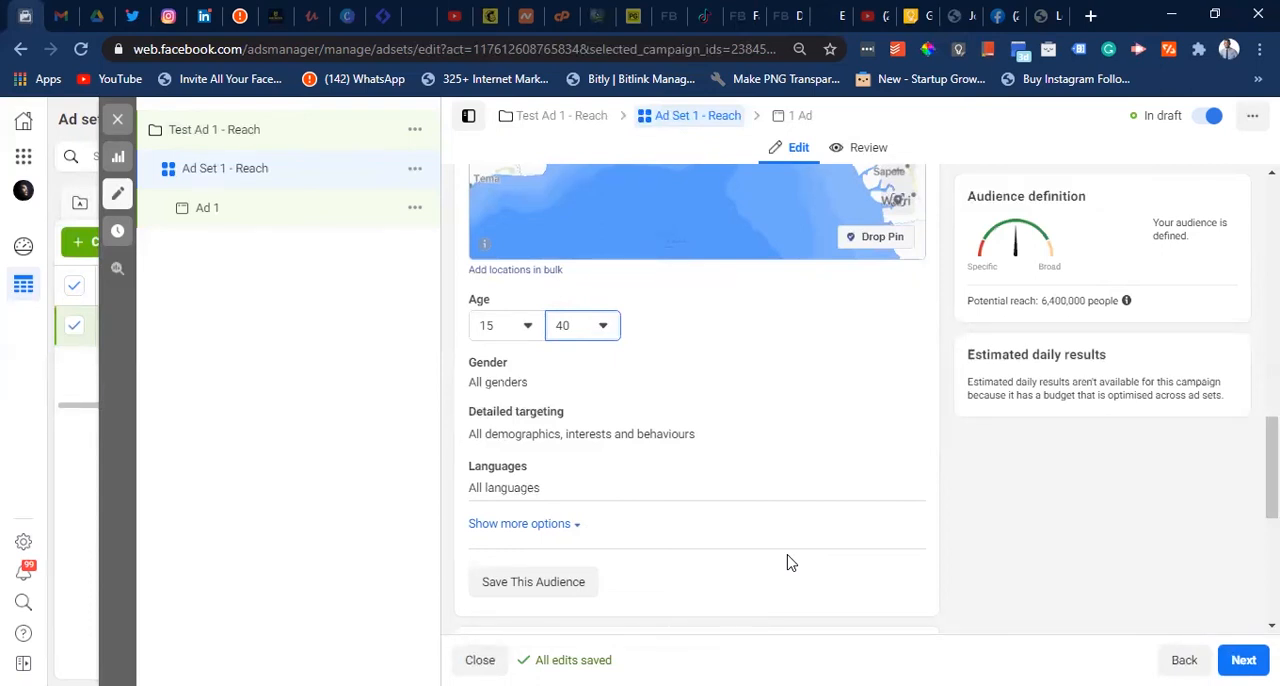
pyautogui.click(904, 425)
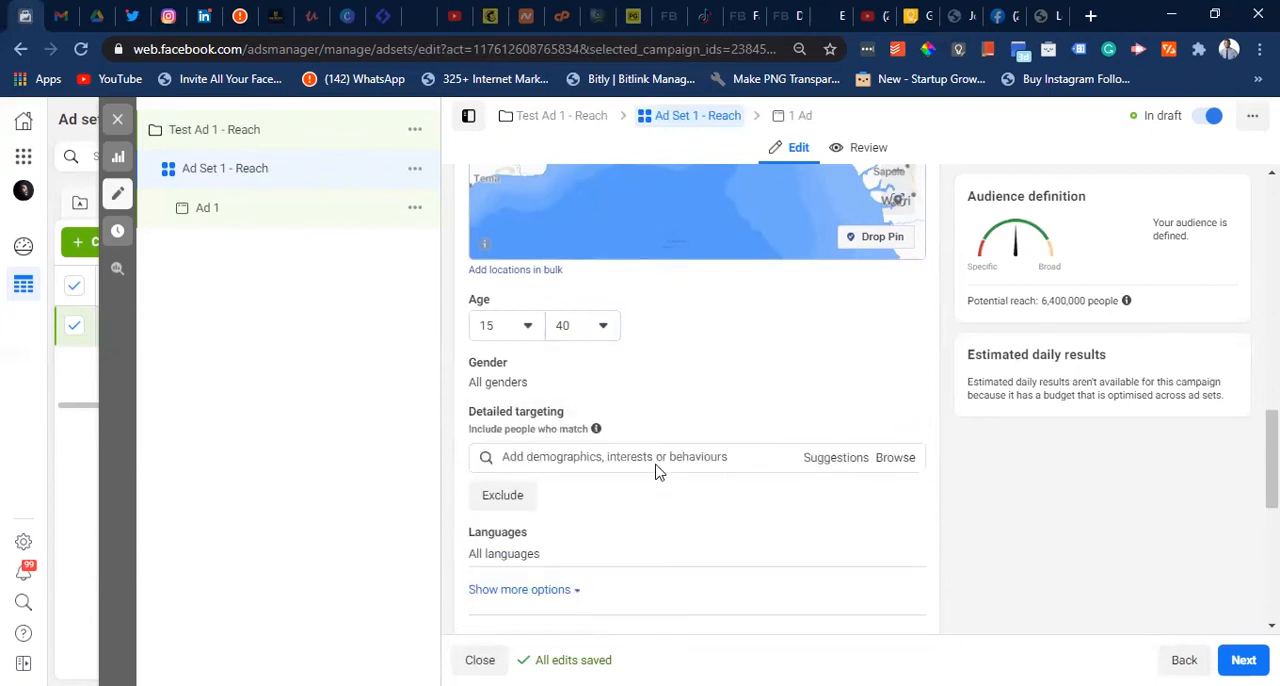
pyautogui.click(620, 456)
pyautogui.write('Digita')
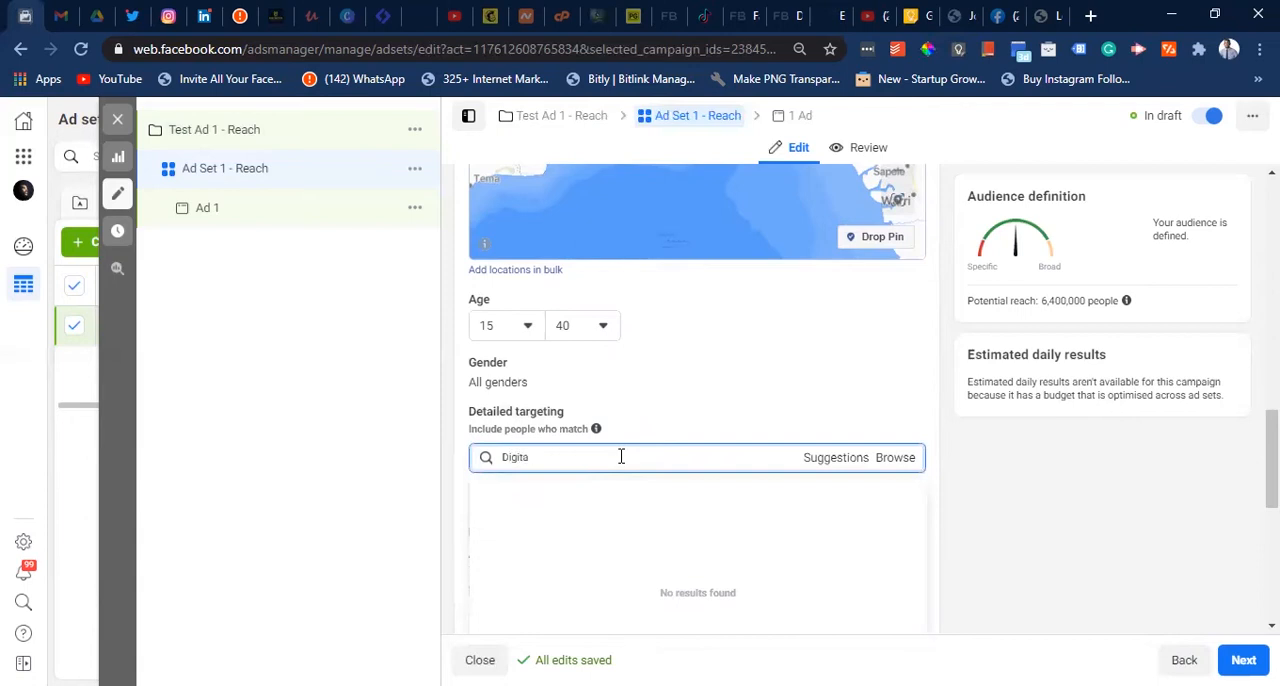
pyautogui.write('l media')
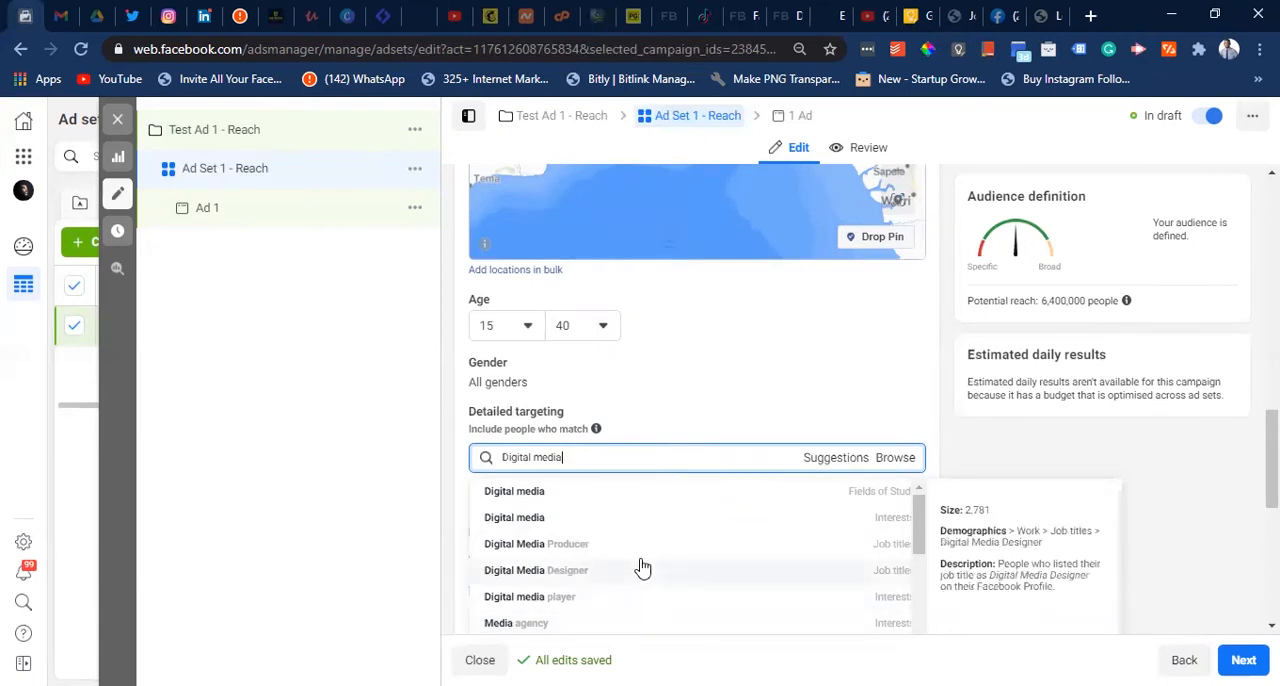
# - Look through the Digital media suggestions and add the Digital media entry from Interests to the detailed targeting
pyautogui.scroll(1, 643, 567)
pyautogui.scroll(-1, 643, 568)
pyautogui.scroll(1, 643, 567)
pyautogui.scroll(-3, 643, 567)
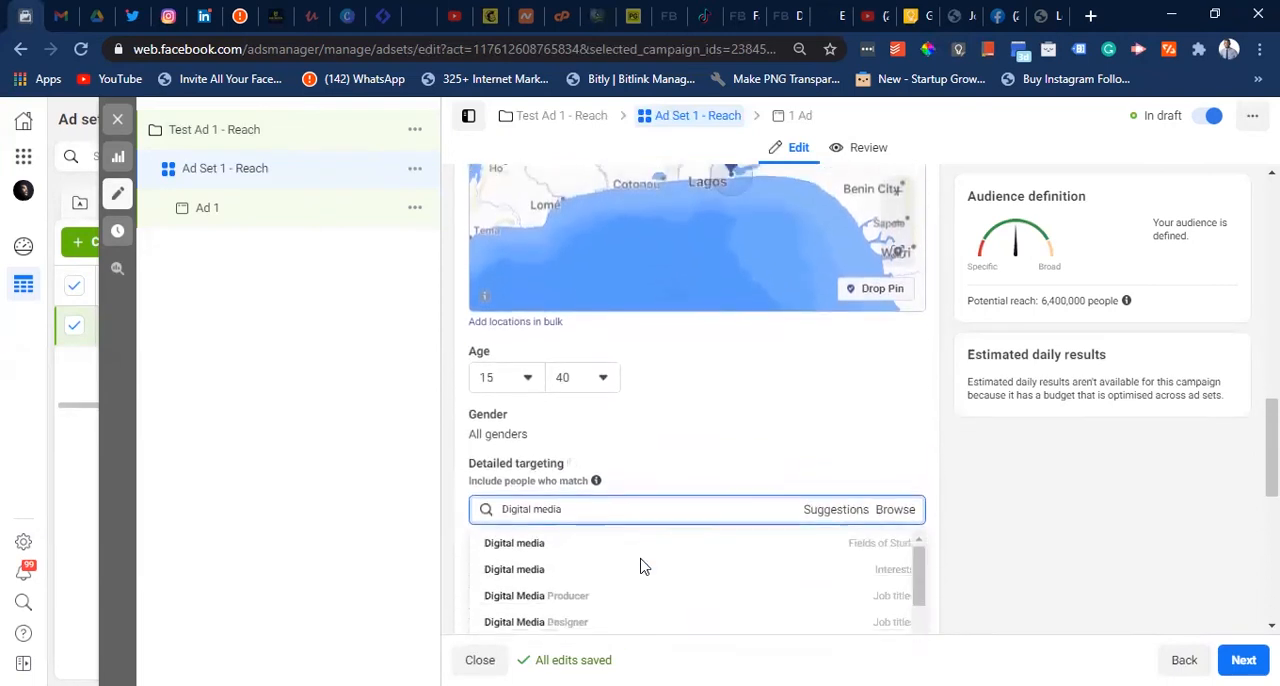
pyautogui.scroll(-2, 565, 540)
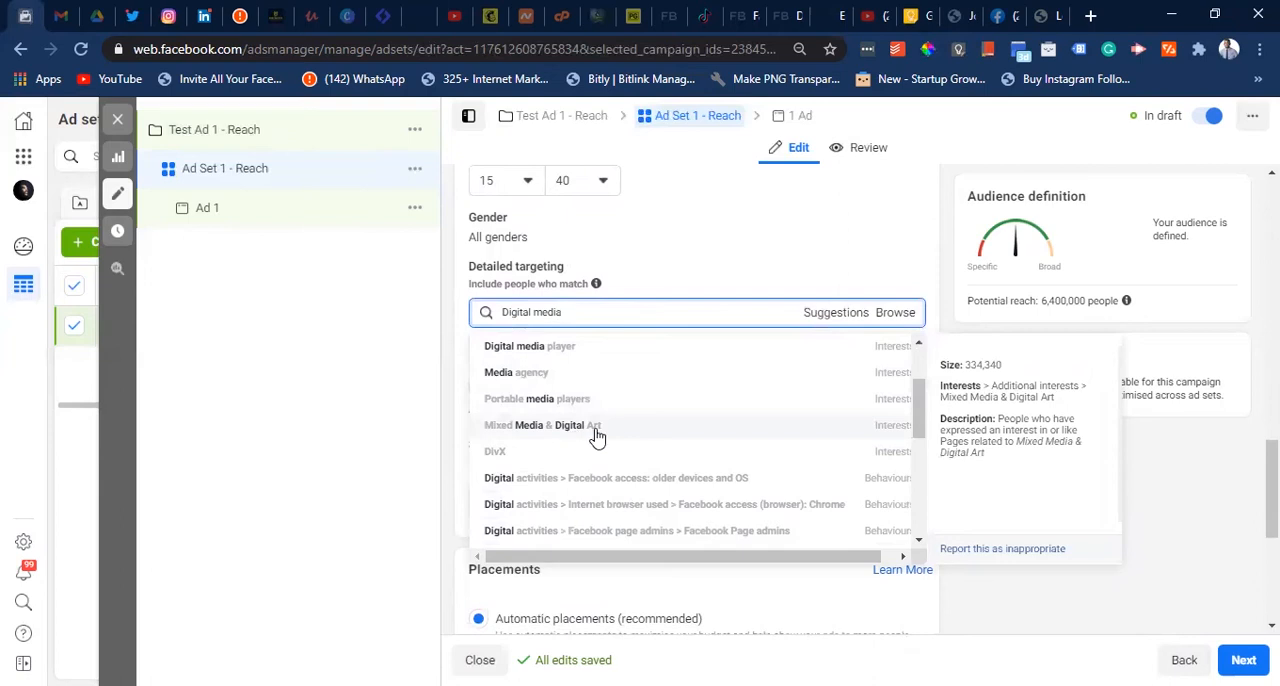
pyautogui.scroll(-3, 663, 477)
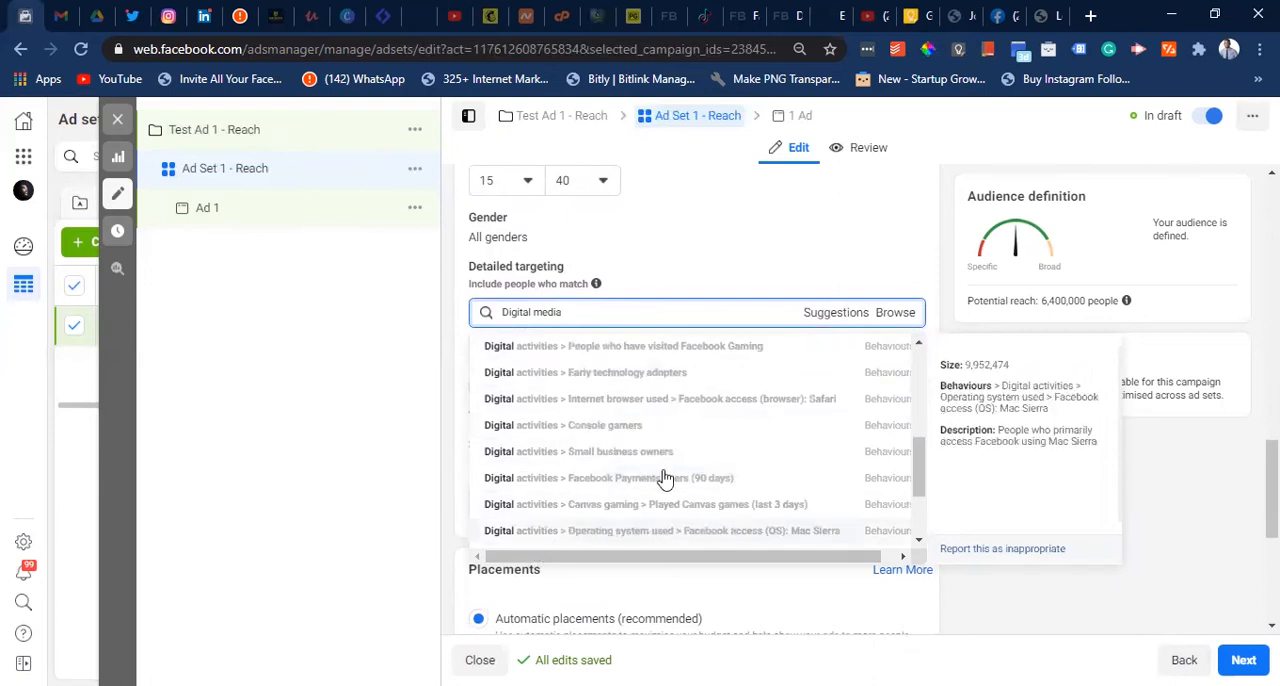
pyautogui.moveTo(920, 472); pyautogui.dragTo(915, 375)
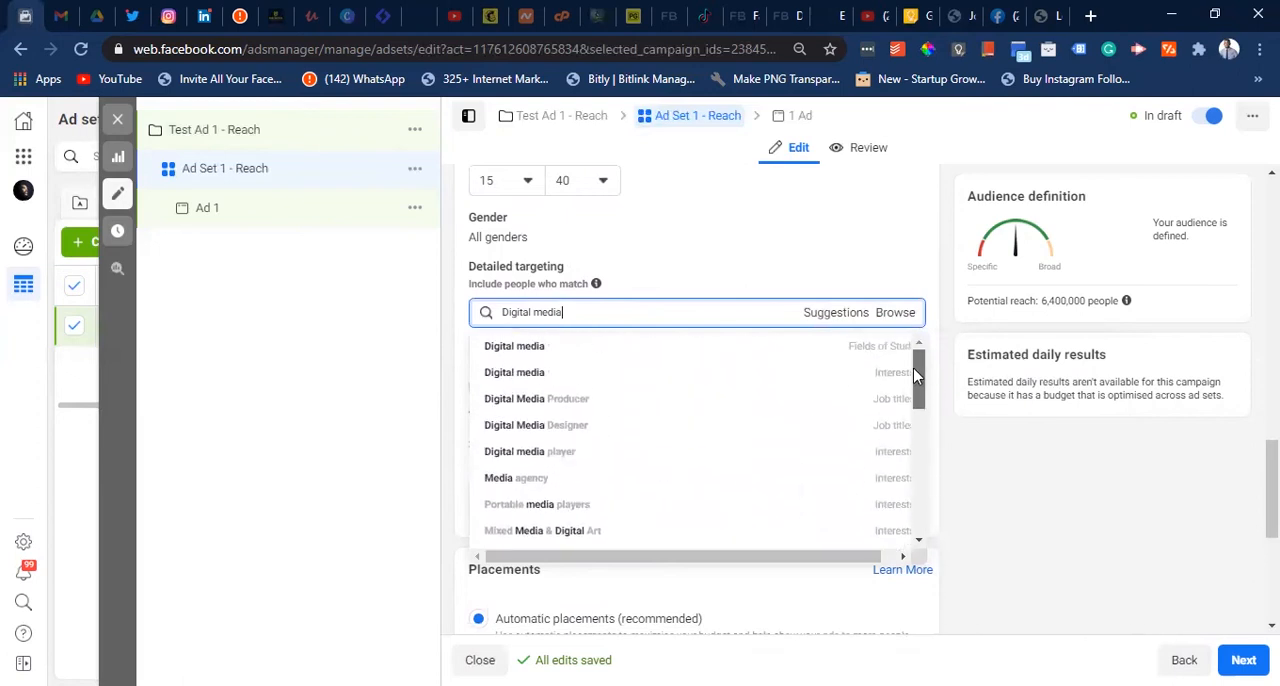
pyautogui.moveTo(684, 382)
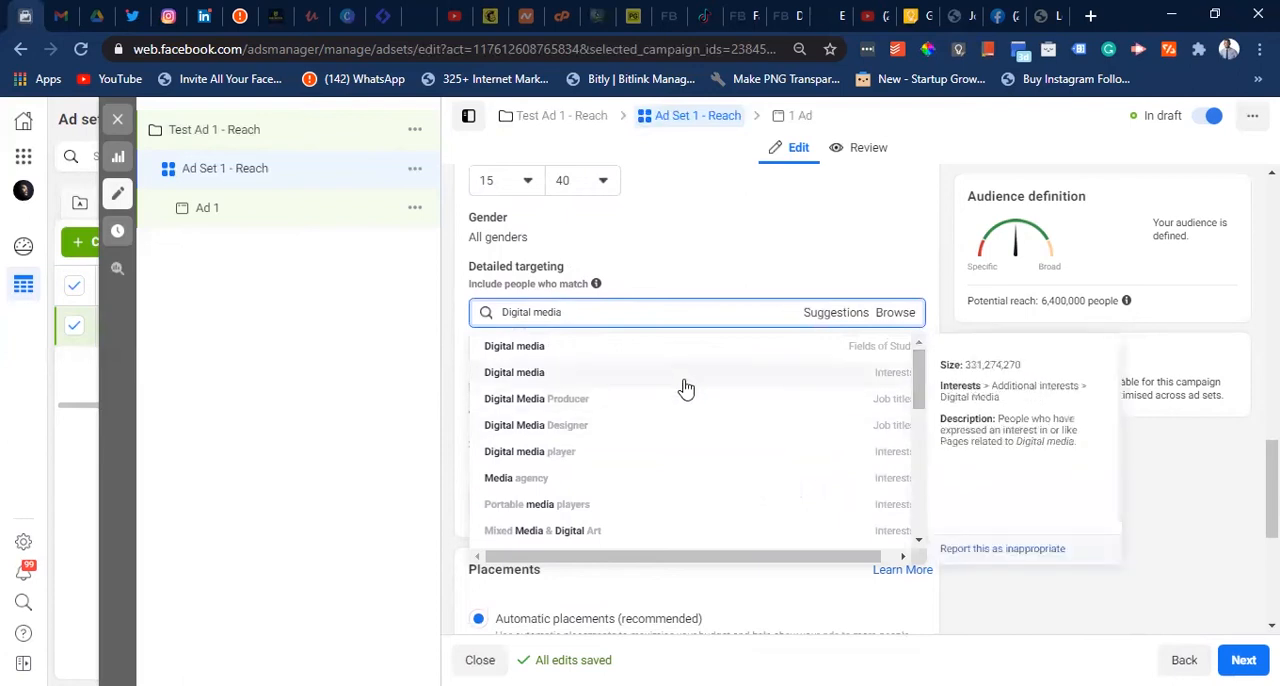
pyautogui.click(686, 389)
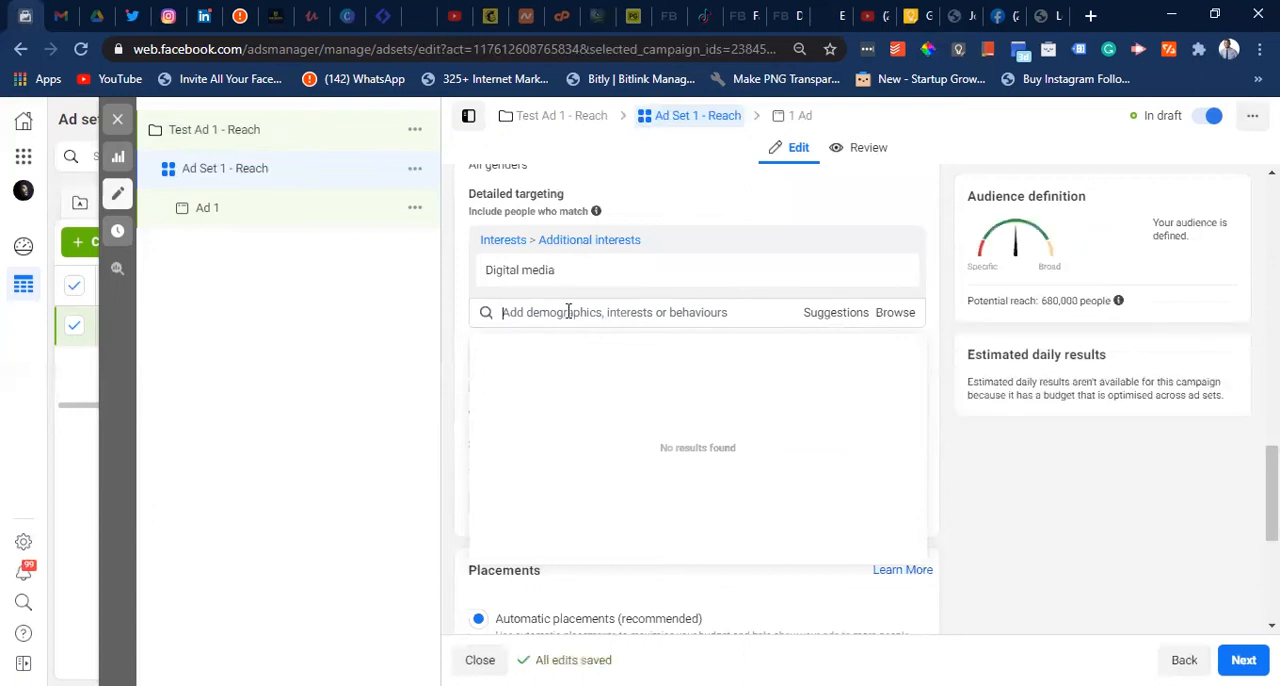
# - Search the detailed targeting for digital technology and add the behaviour Facebook access (browser): Chrome
pyautogui.click(568, 312)
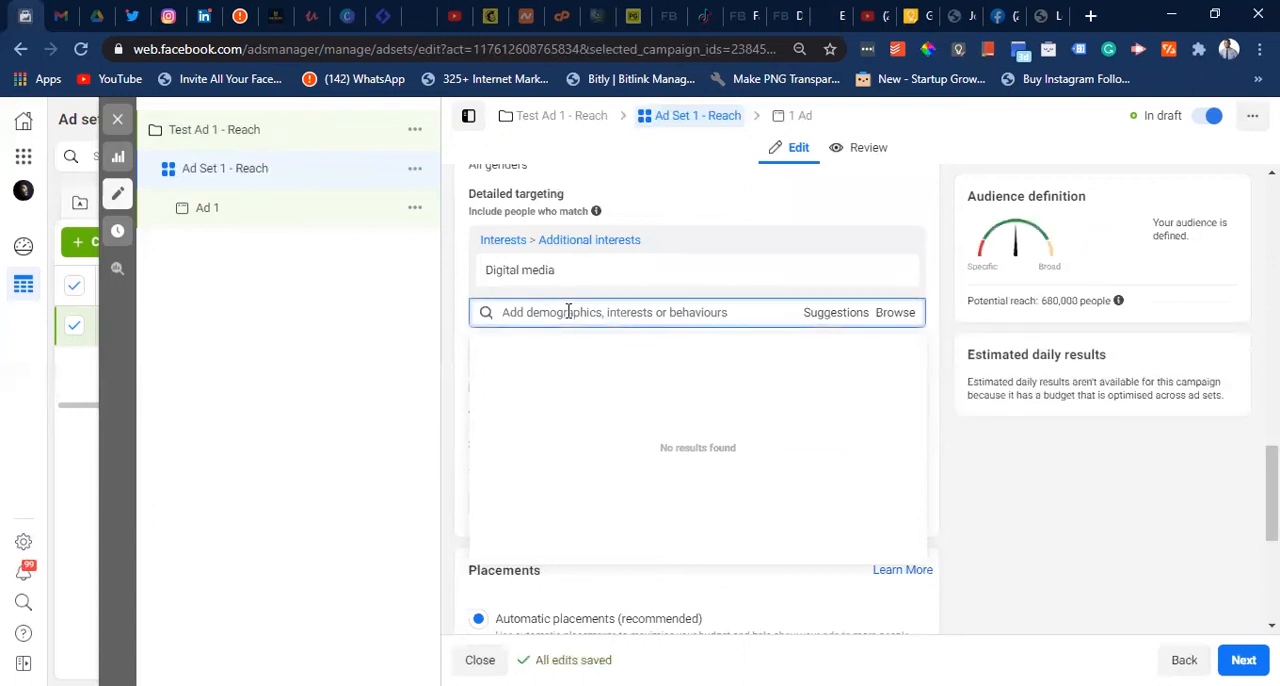
pyautogui.write('digit')
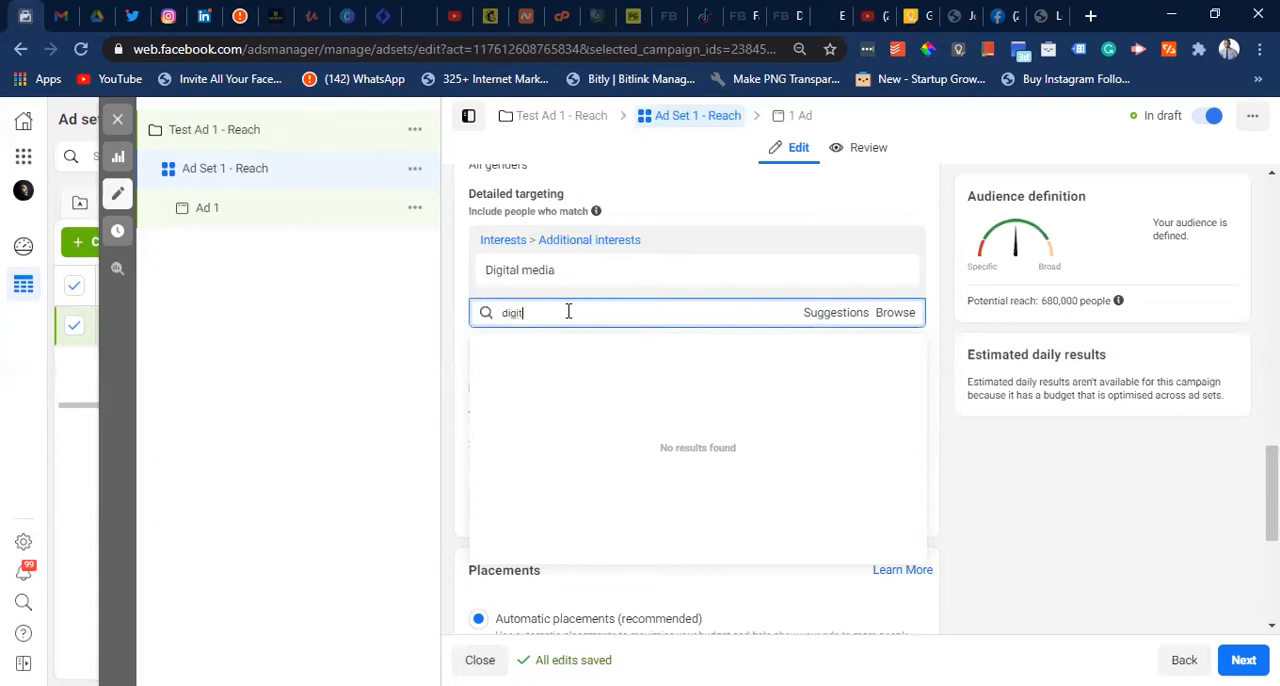
pyautogui.write('al technology')
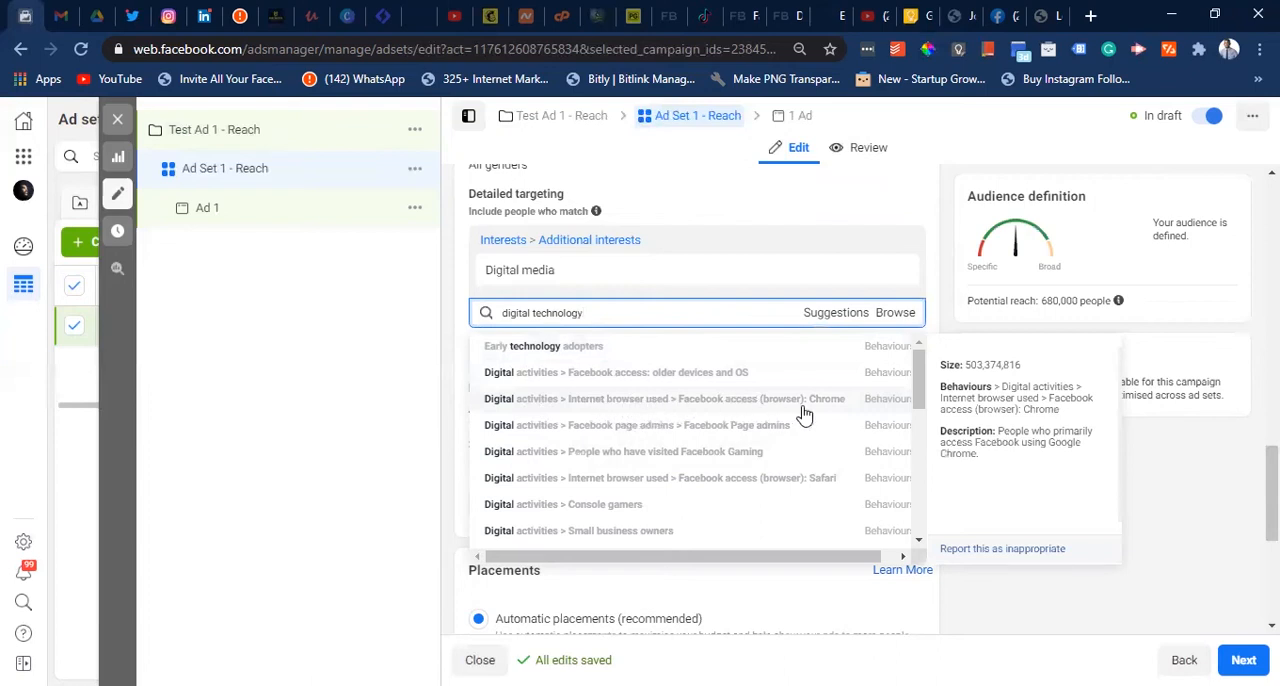
pyautogui.click(714, 400)
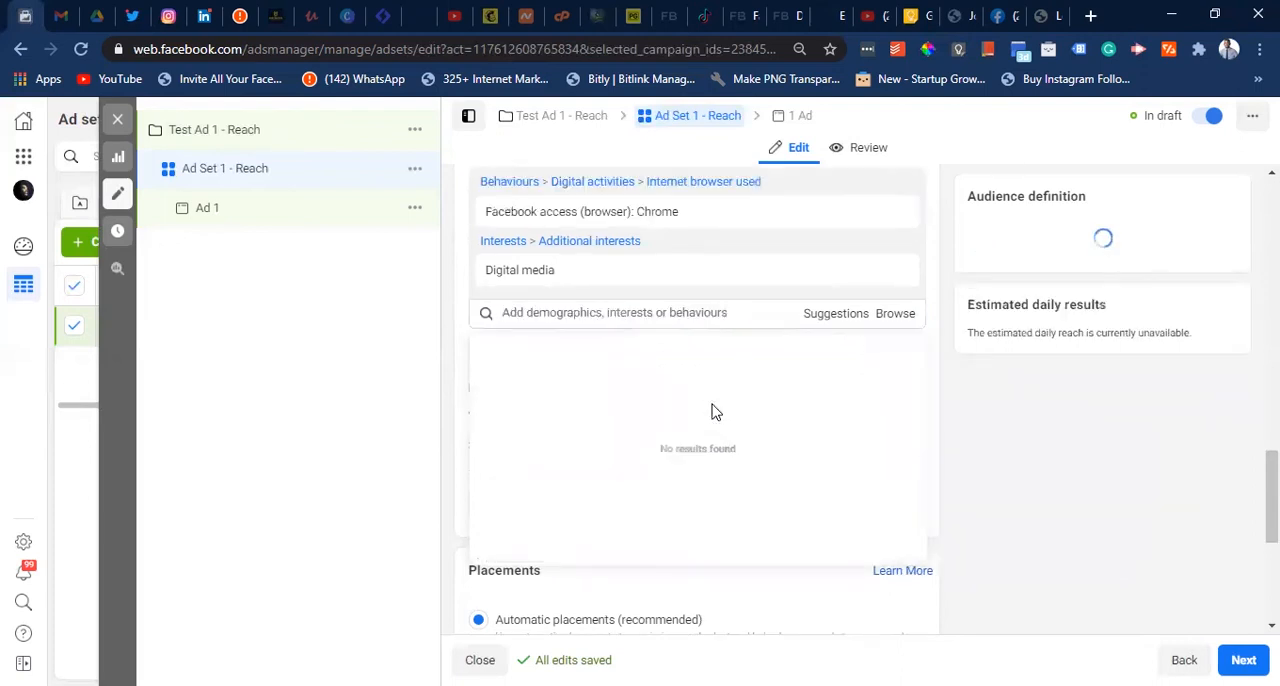
pyautogui.moveTo(762, 280)
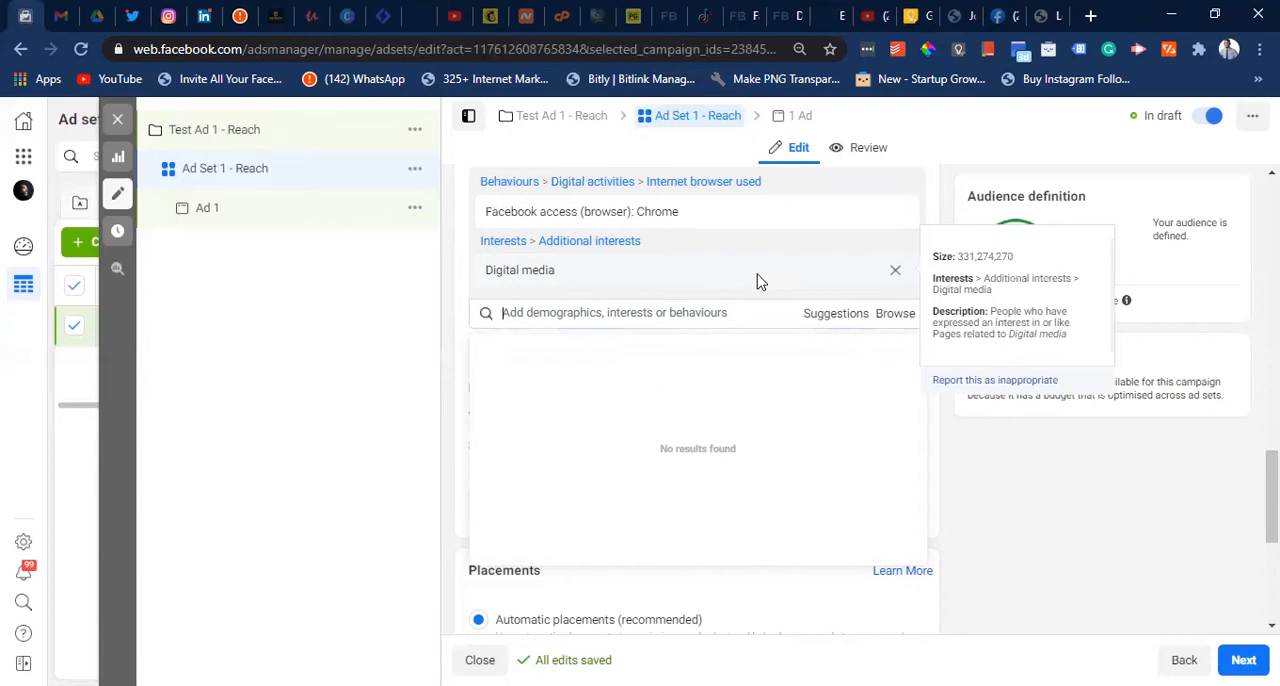
pyautogui.scroll(2, 757, 281)
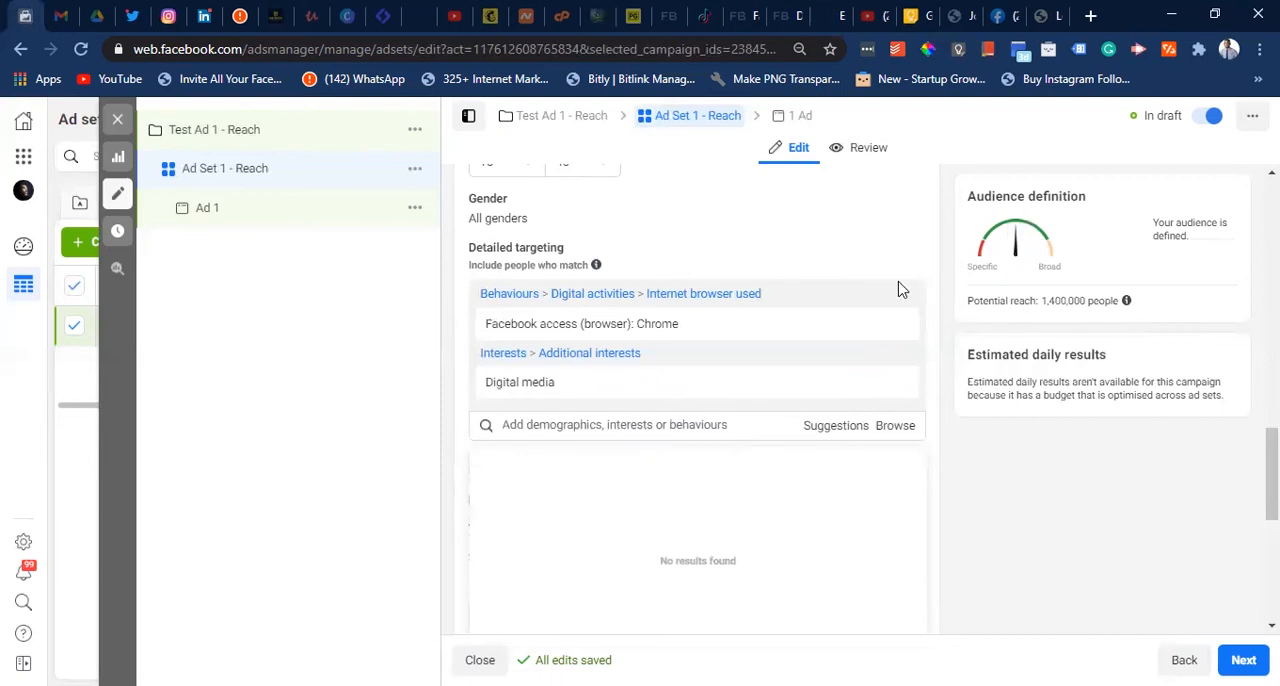
# - Switch the ad set to manual placements and deselect the Audience Network and Facebook platforms
pyautogui.moveTo(997, 368)
pyautogui.scroll(-2, 728, 360)
pyautogui.scroll(-4, 728, 360)
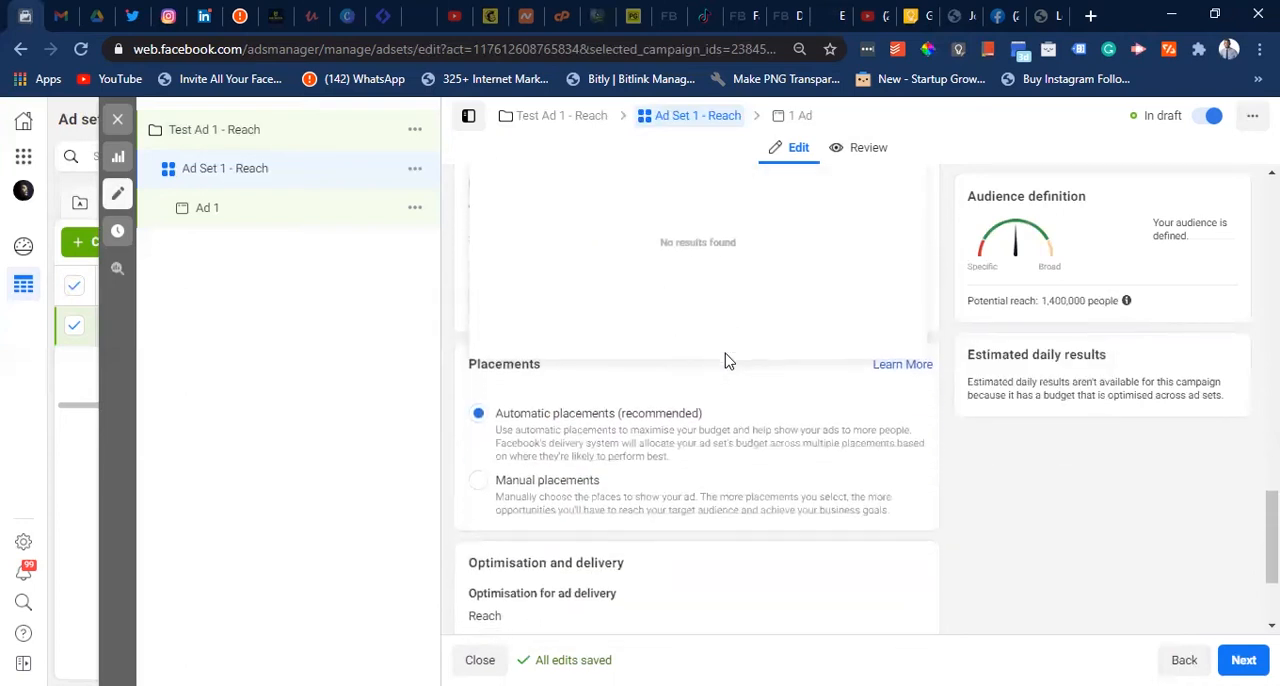
pyautogui.scroll(-3, 728, 360)
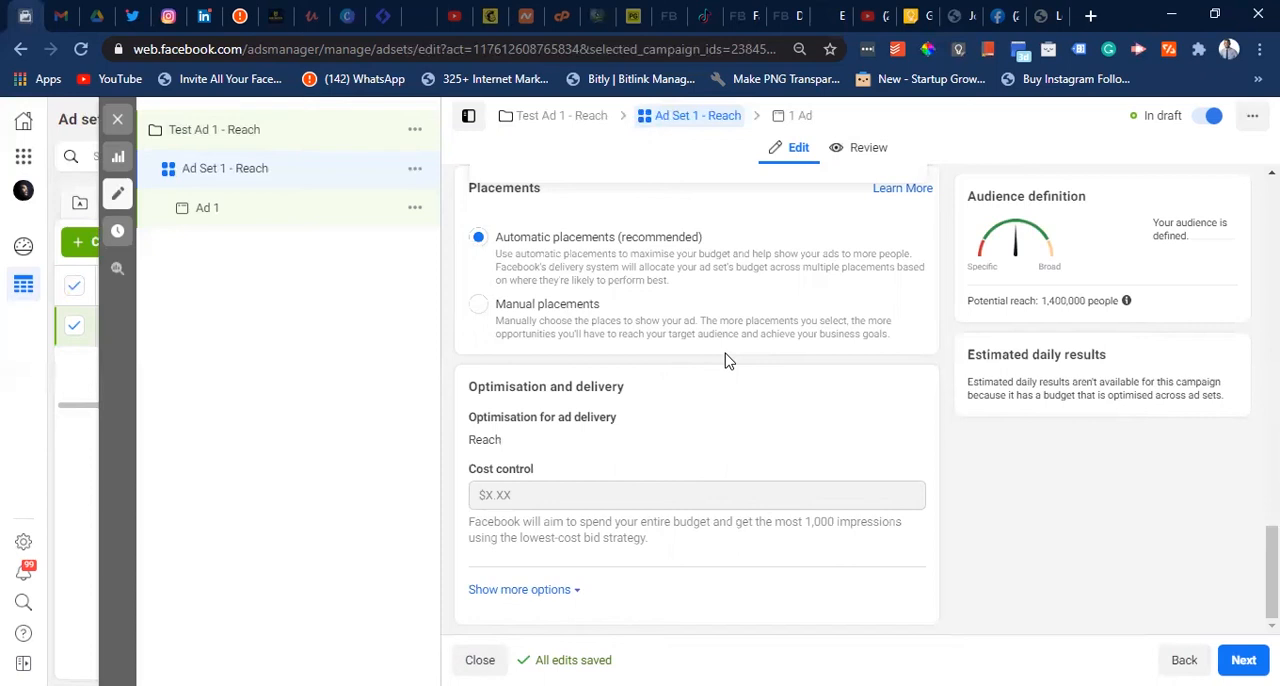
pyautogui.click(479, 305)
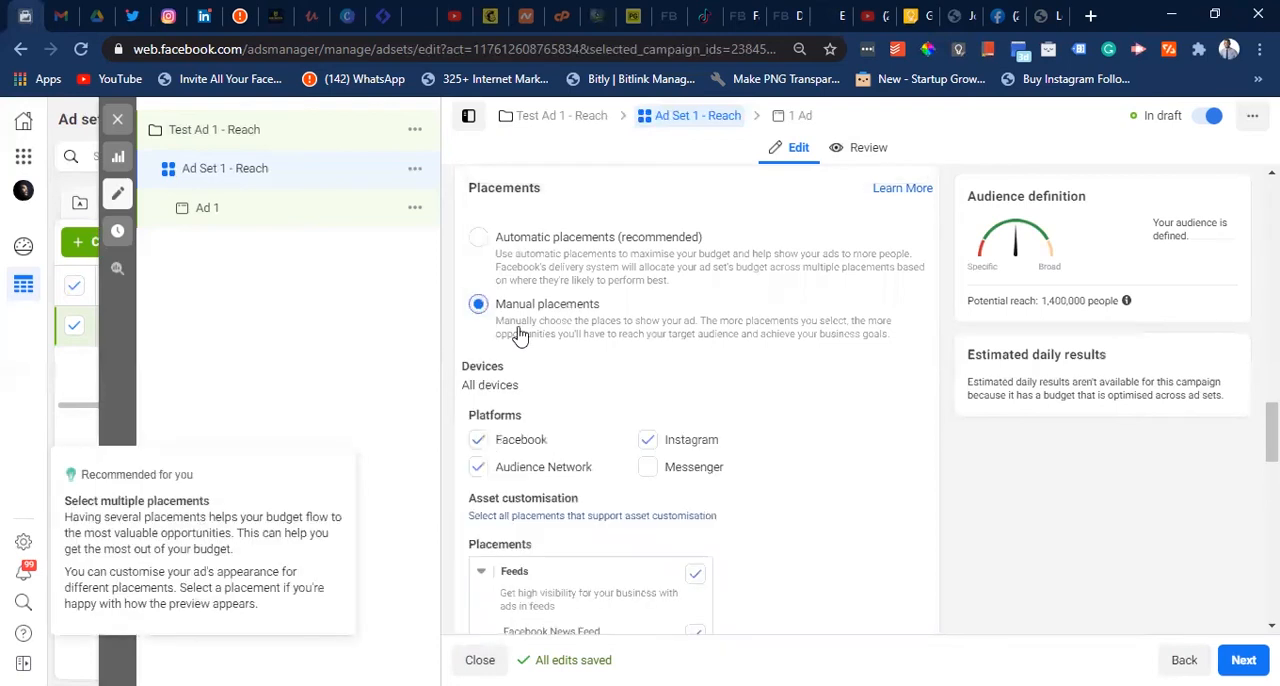
pyautogui.scroll(-2, 563, 374)
pyautogui.scroll(2, 563, 374)
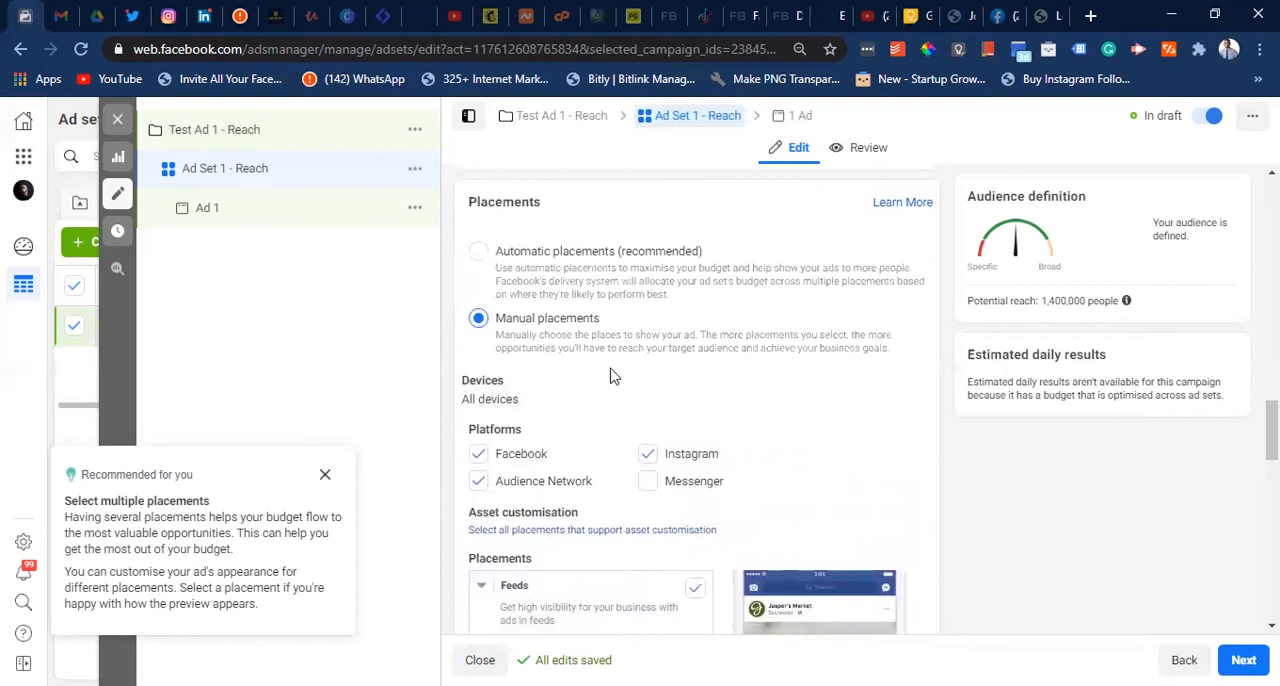
pyautogui.scroll(-1, 611, 375)
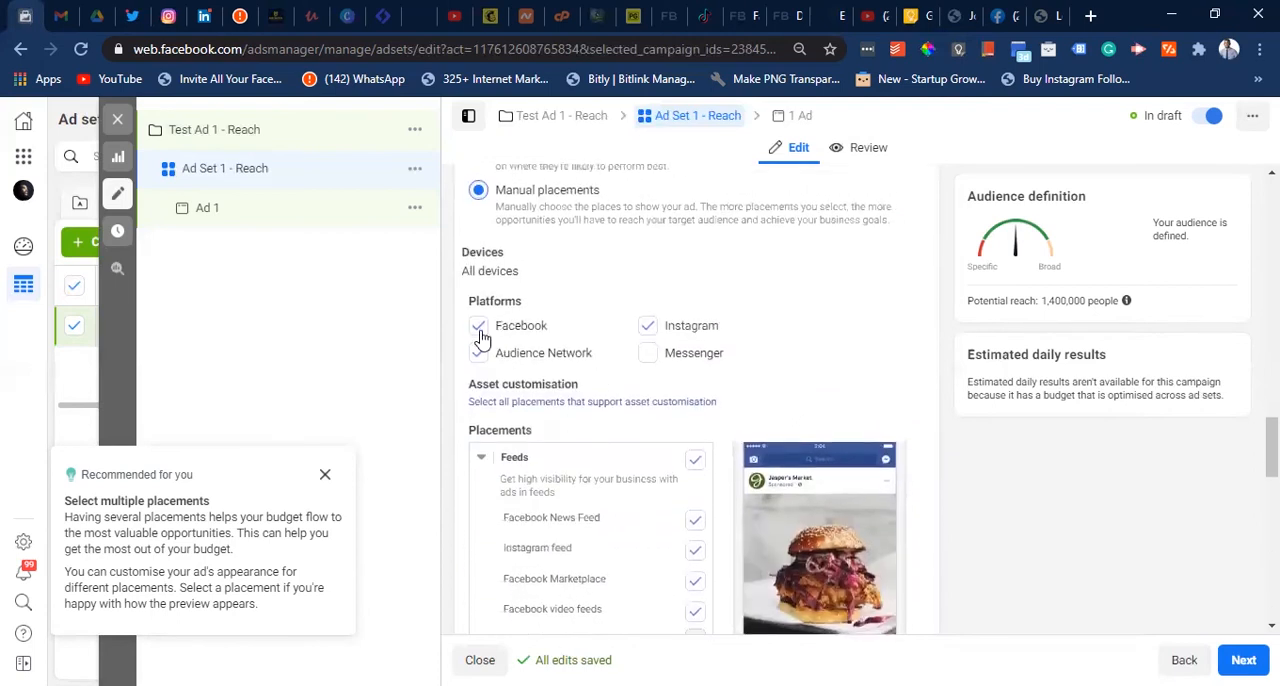
pyautogui.click(478, 355)
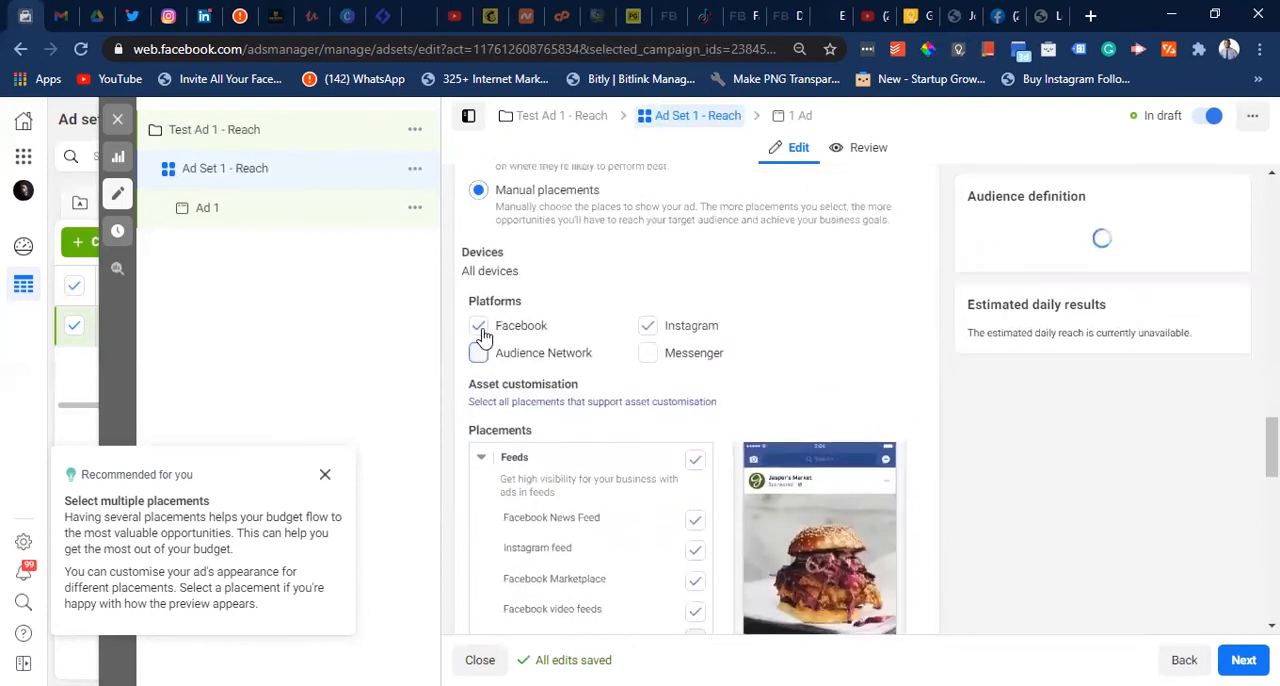
pyautogui.click(479, 333)
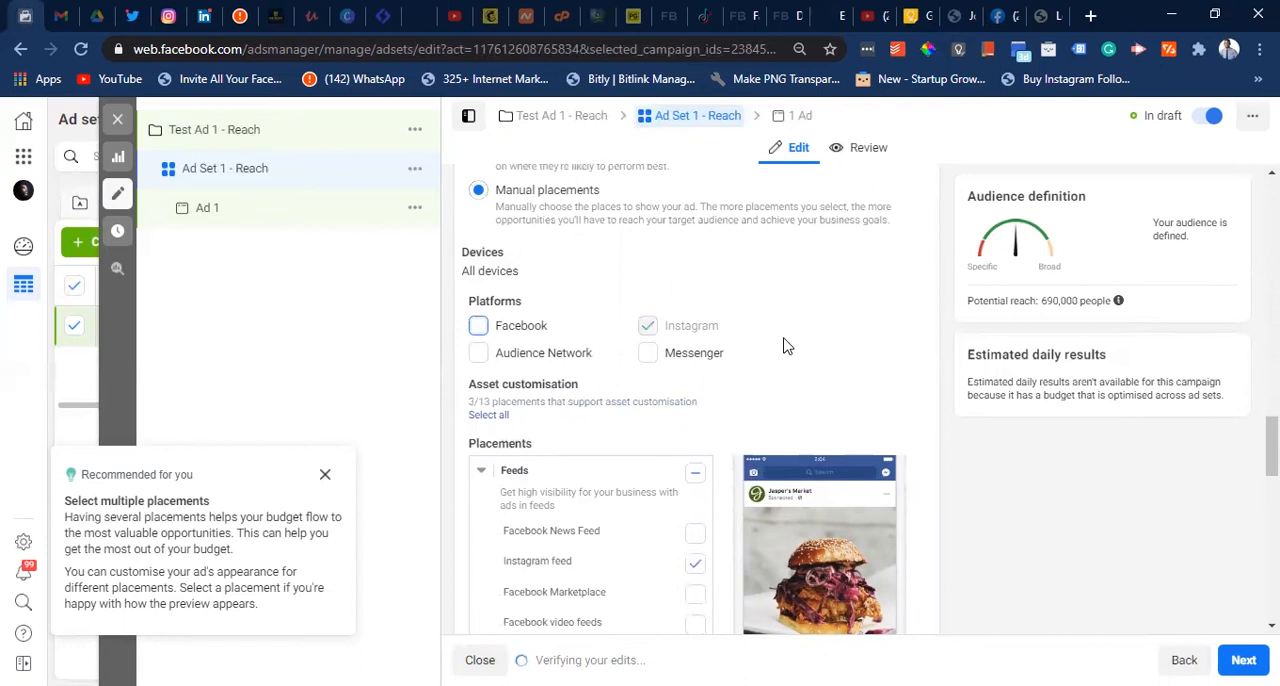
# - Examine the individual placement options from feeds to apps and sites, and return the ad set to automatic placements
pyautogui.scroll(-5, 785, 345)
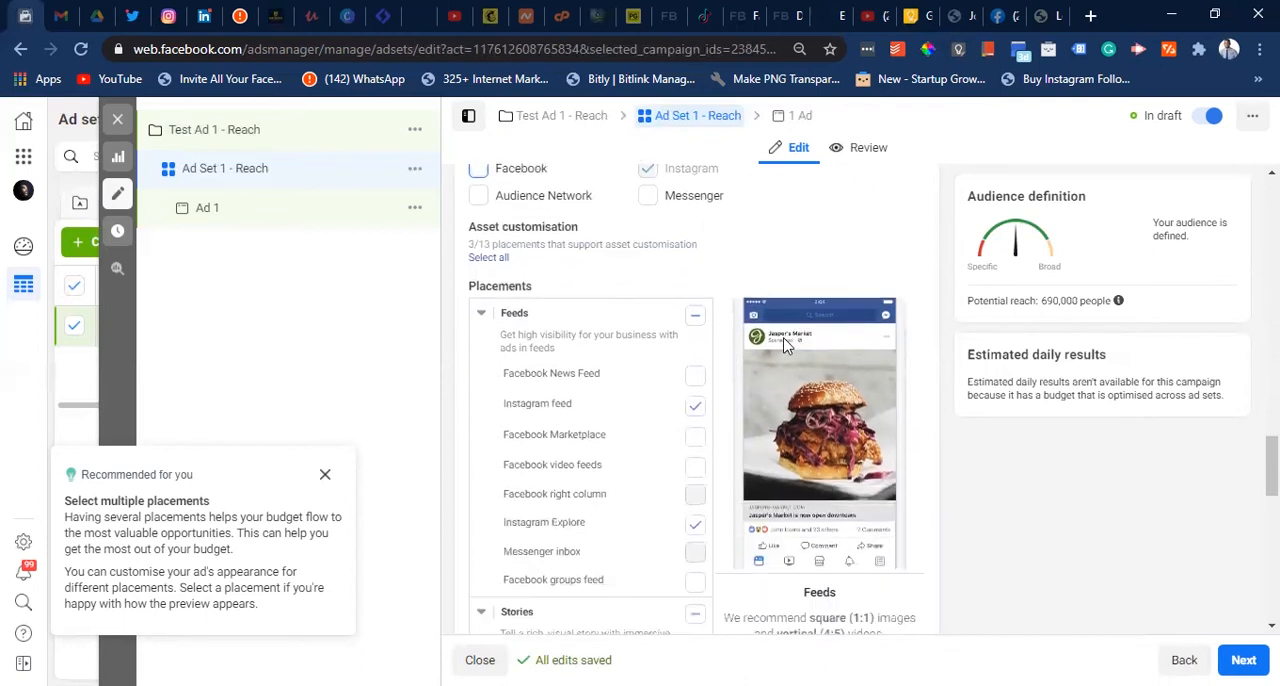
pyautogui.scroll(-1, 785, 345)
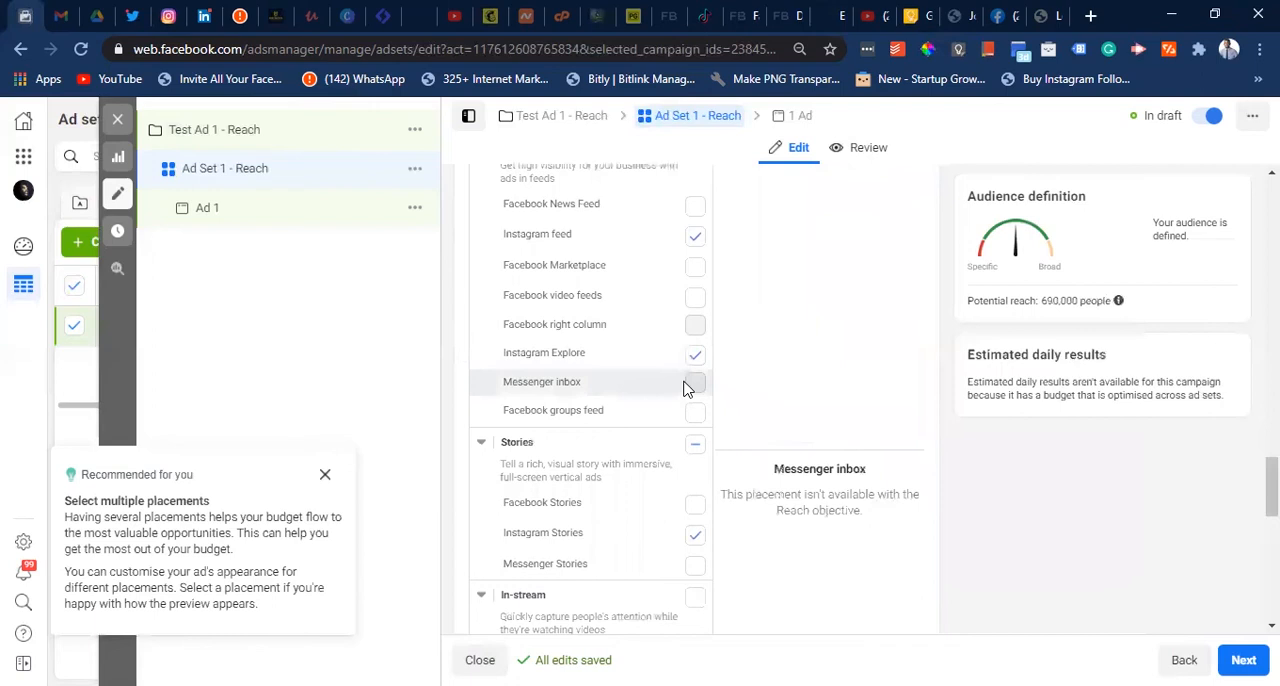
pyautogui.scroll(-6, 686, 388)
pyautogui.scroll(-2, 686, 388)
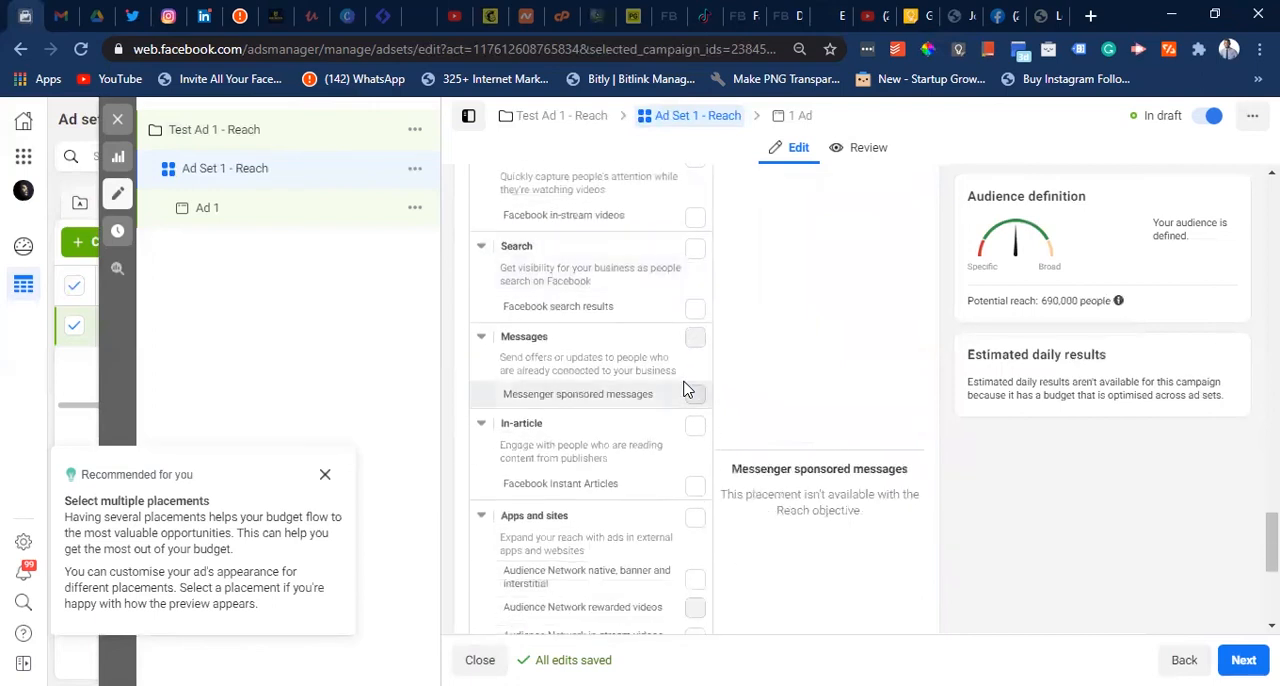
pyautogui.scroll(10, 686, 388)
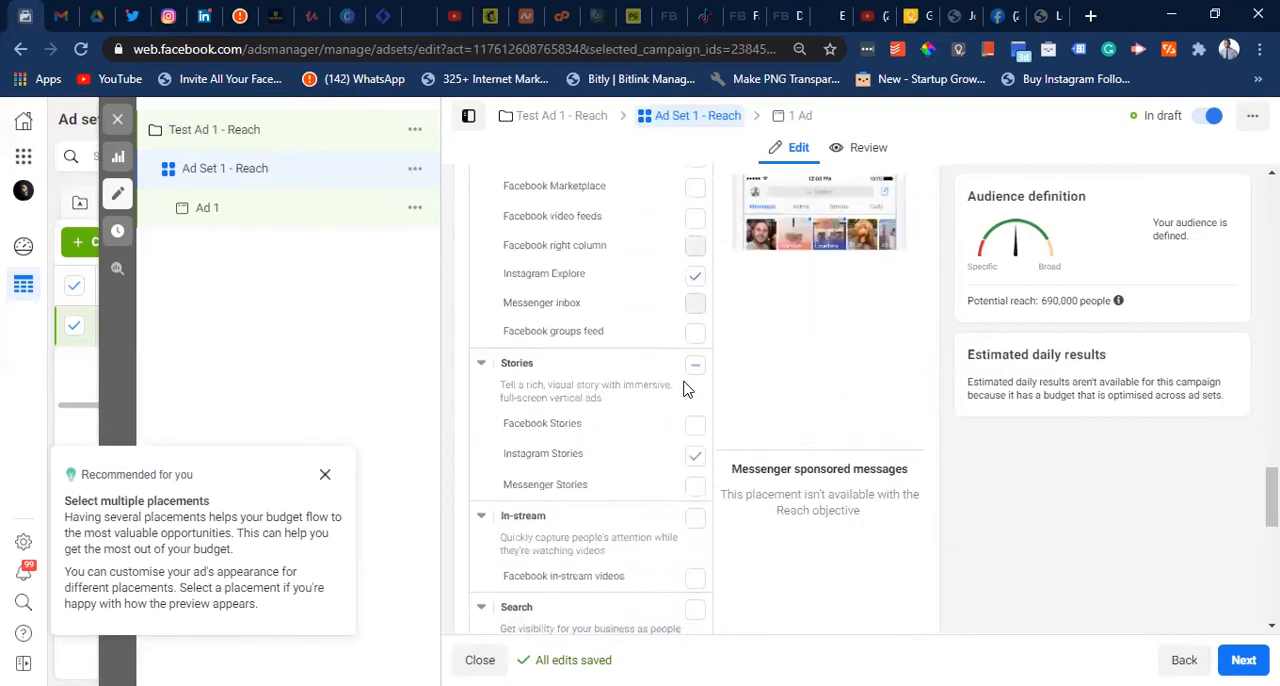
pyautogui.scroll(6, 686, 388)
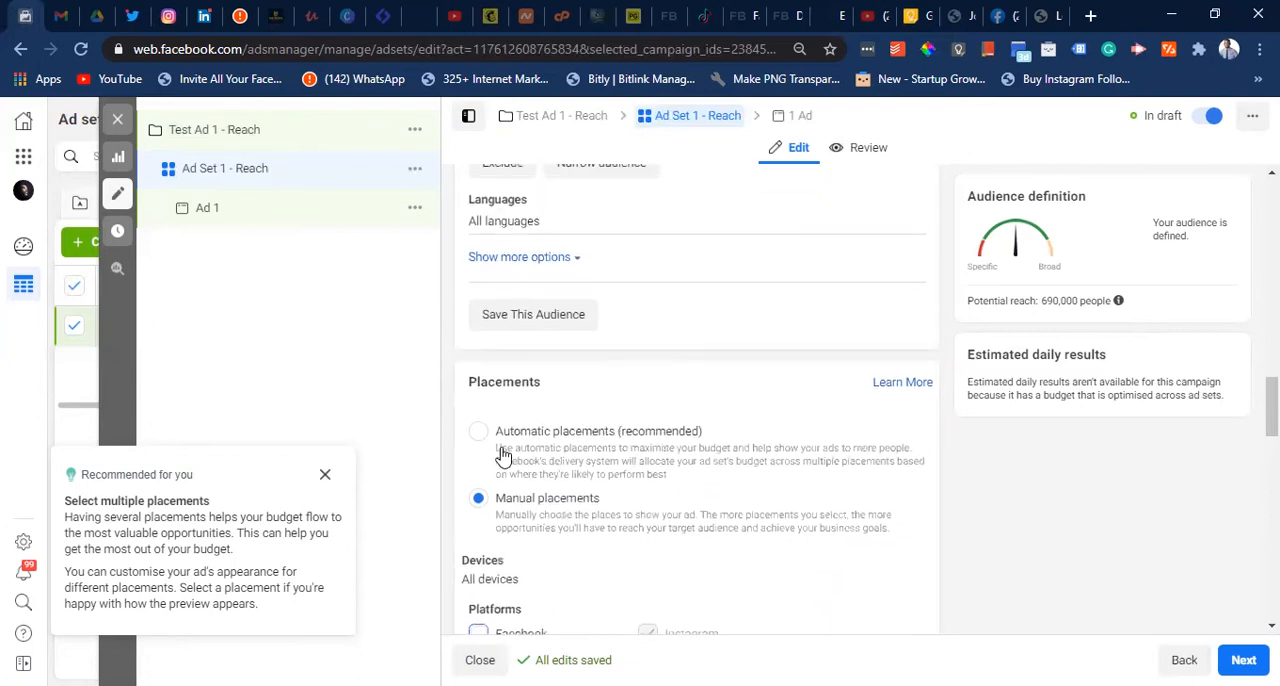
pyautogui.click(481, 435)
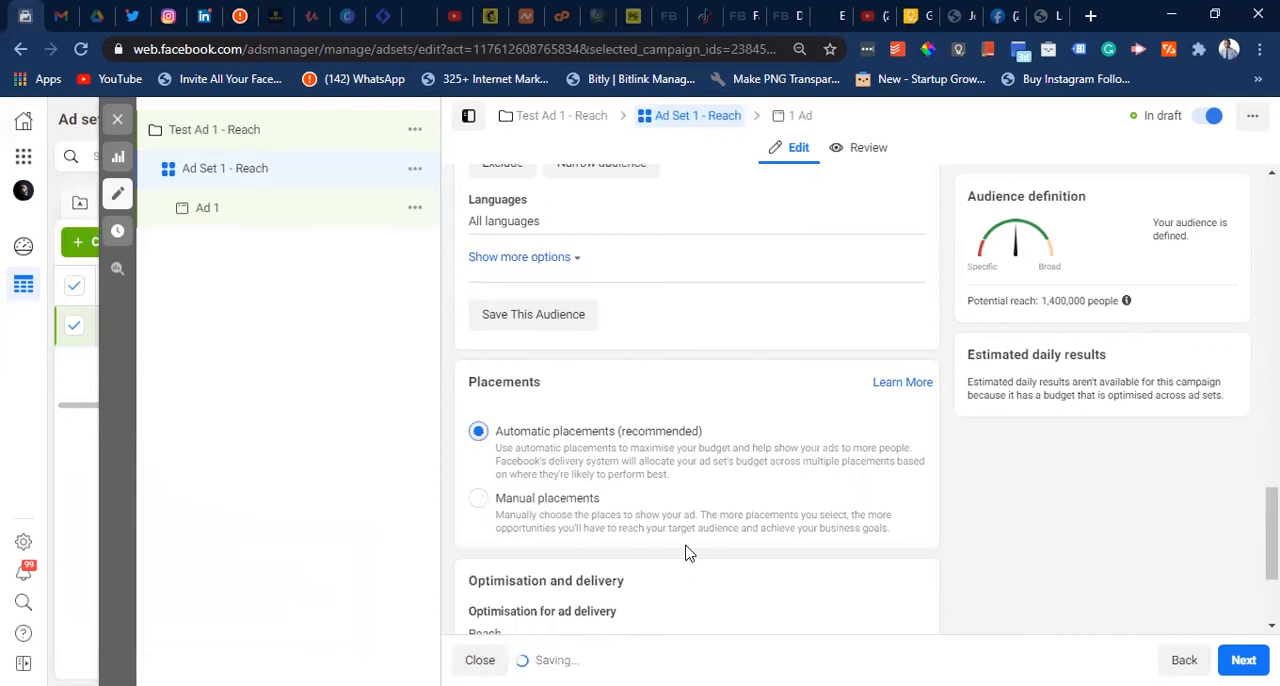
# - Open the ad set's optimisation for ad delivery for editing and choose Reach
pyautogui.scroll(-2, 686, 553)
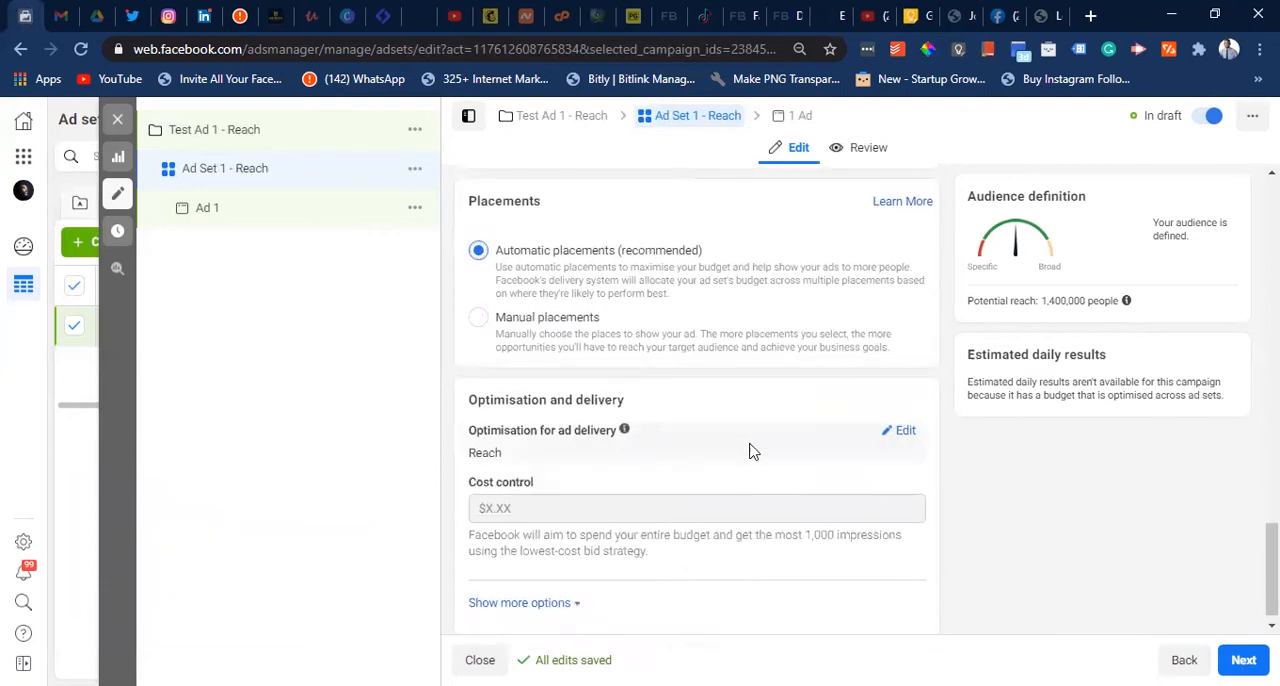
pyautogui.click(904, 432)
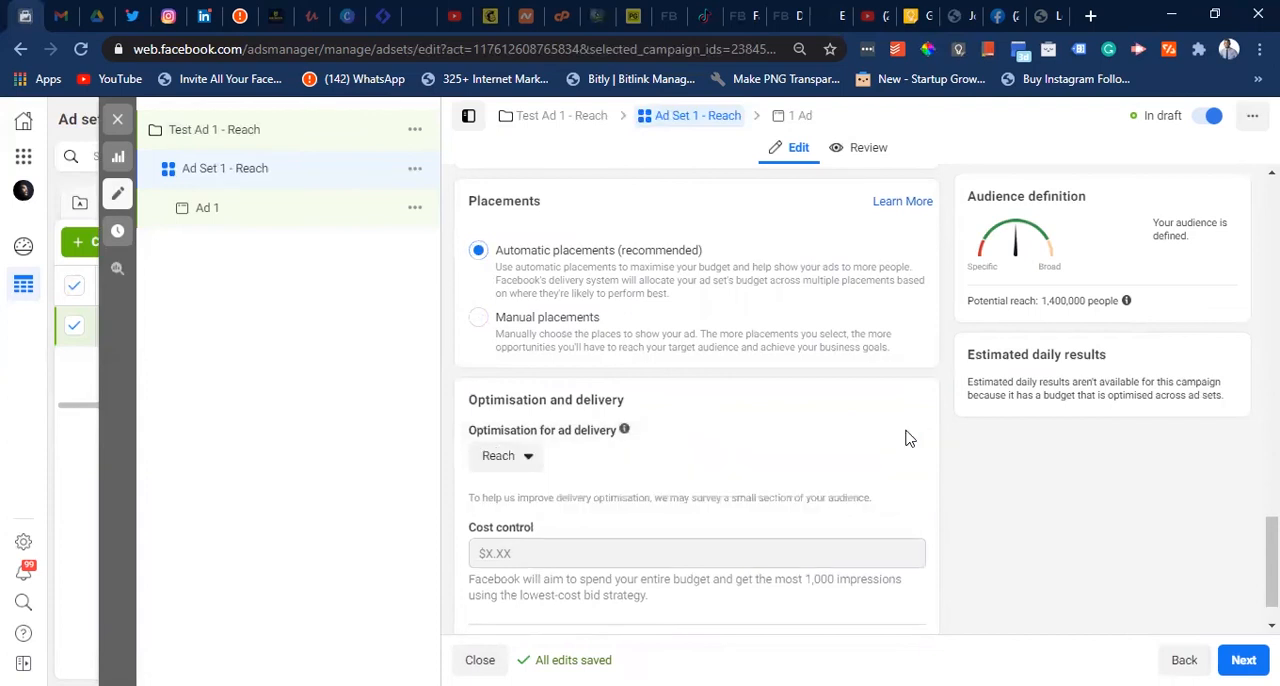
pyautogui.click(528, 460)
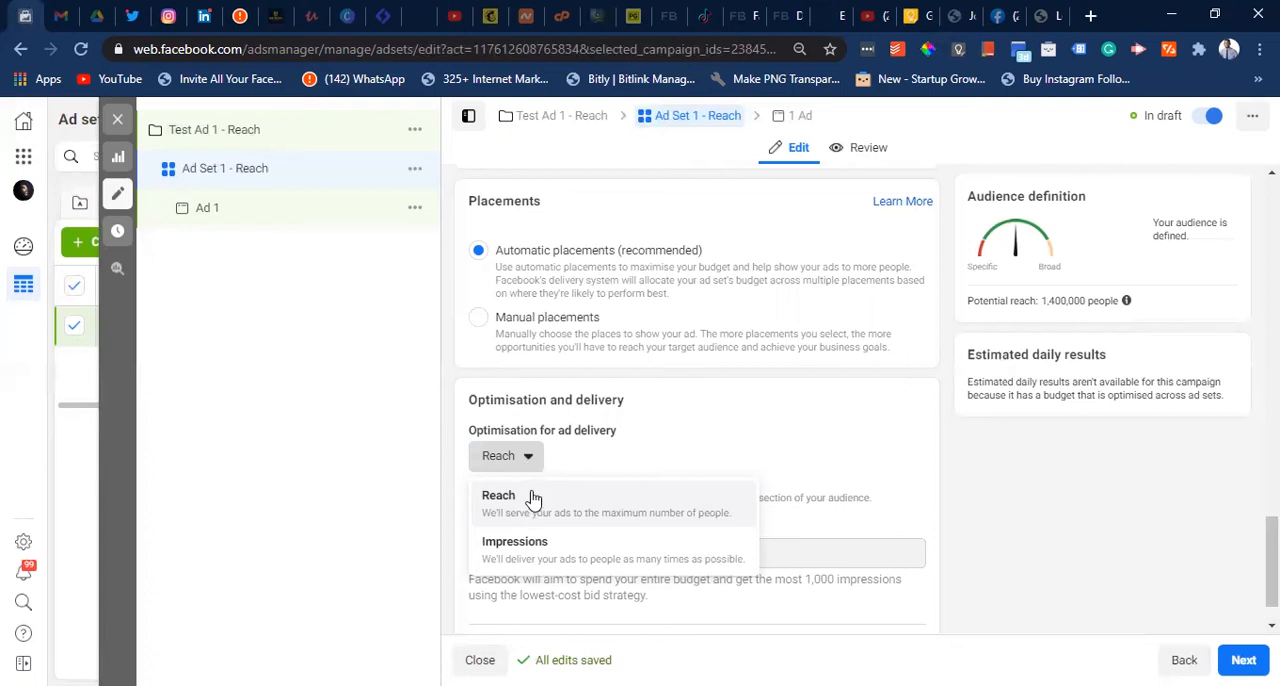
pyautogui.click(535, 510)
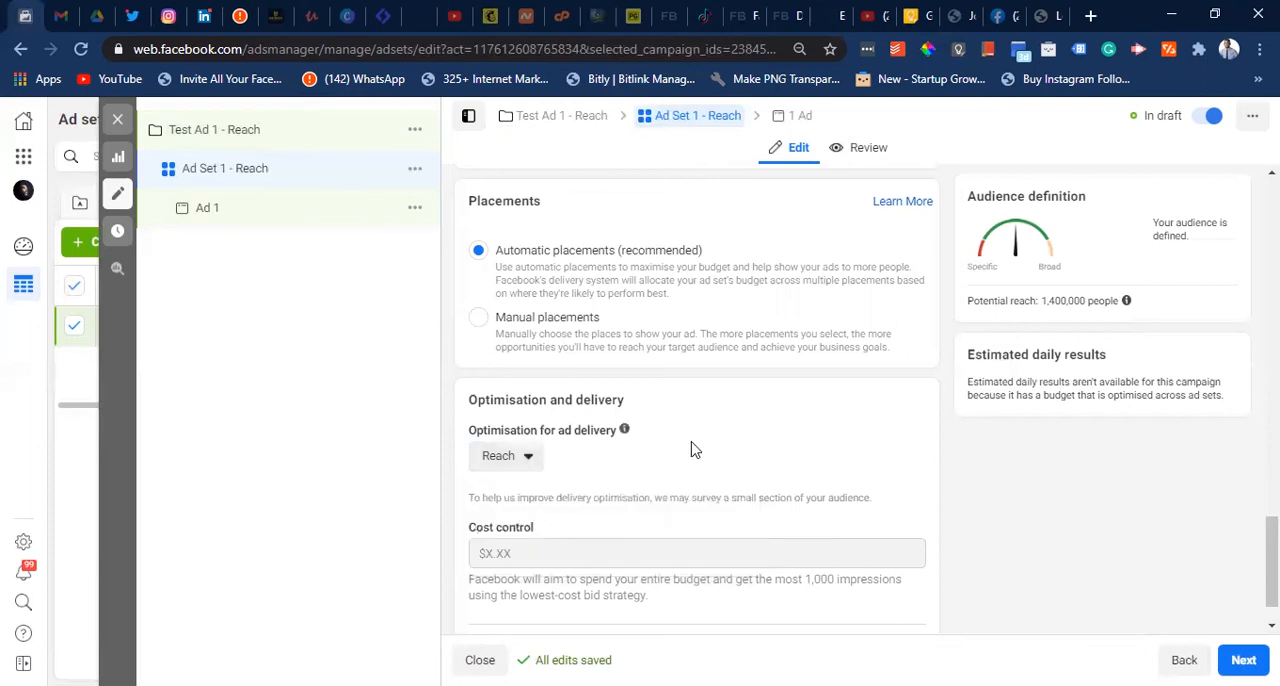
# - Show the additional delivery options, set the frequency cap to 3 impressions every 3 days, and proceed to the ad level
pyautogui.scroll(-1, 695, 451)
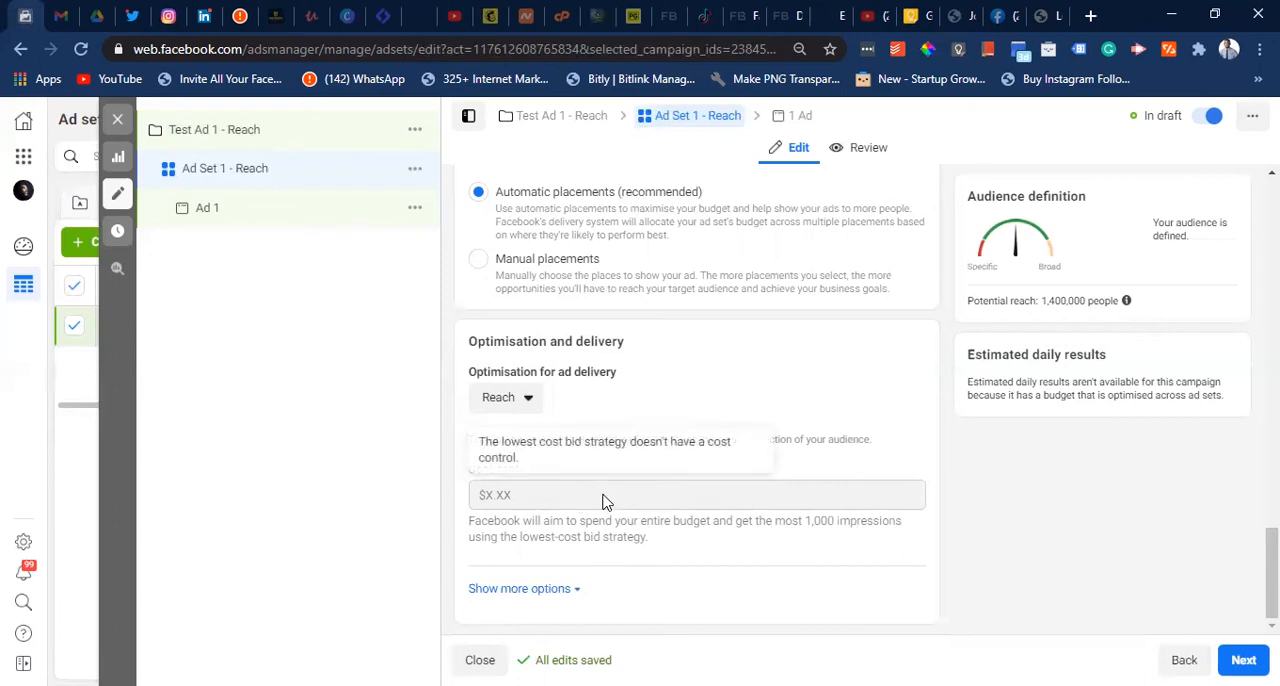
pyautogui.click(572, 591)
pyautogui.scroll(-1, 588, 595)
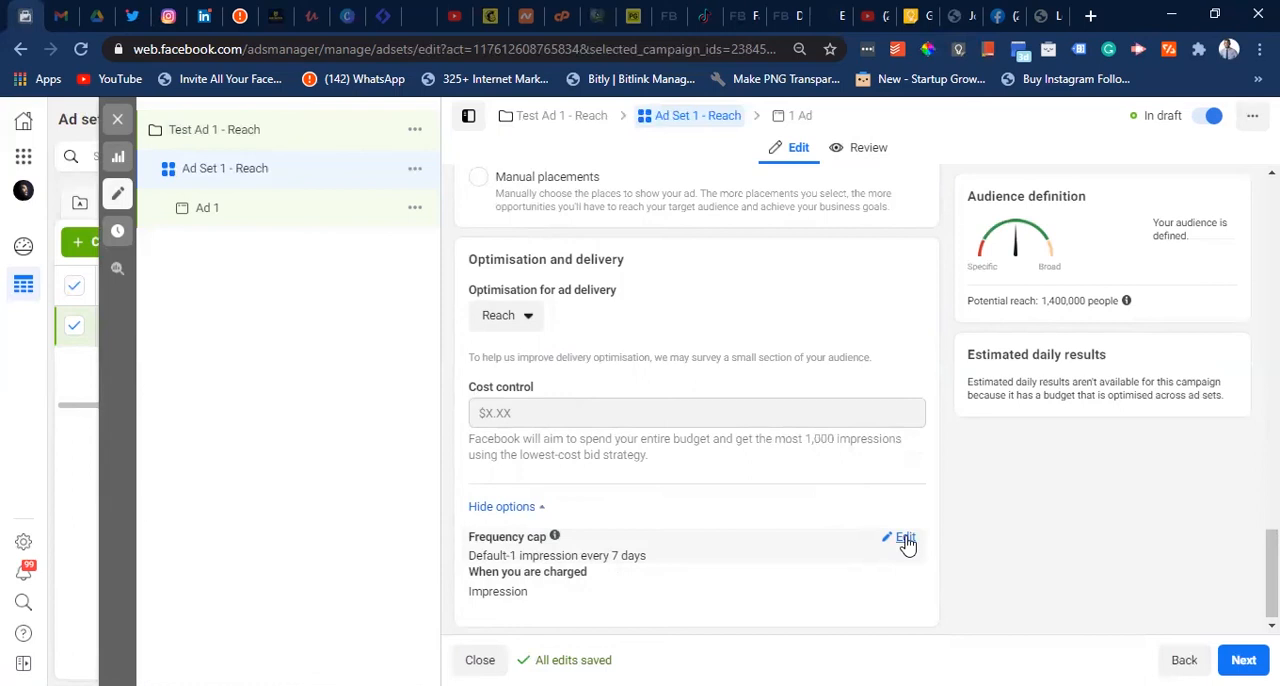
pyautogui.click(905, 540)
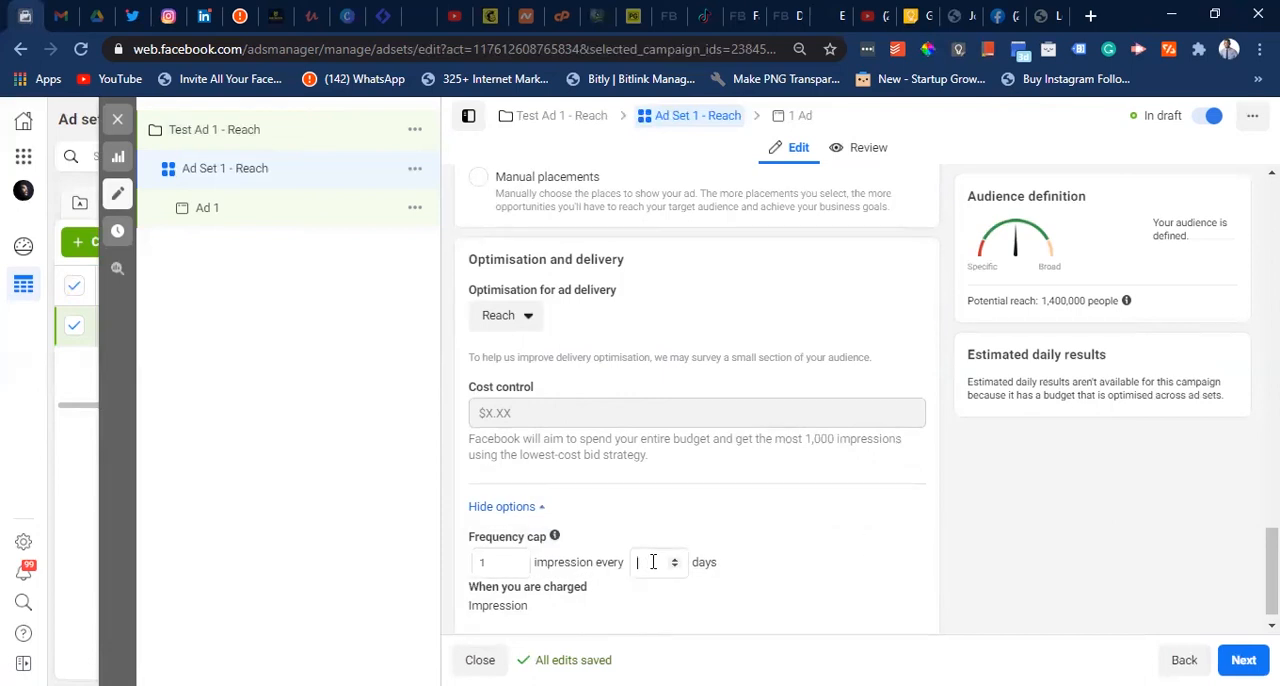
pyautogui.click(498, 561)
pyautogui.write('3')
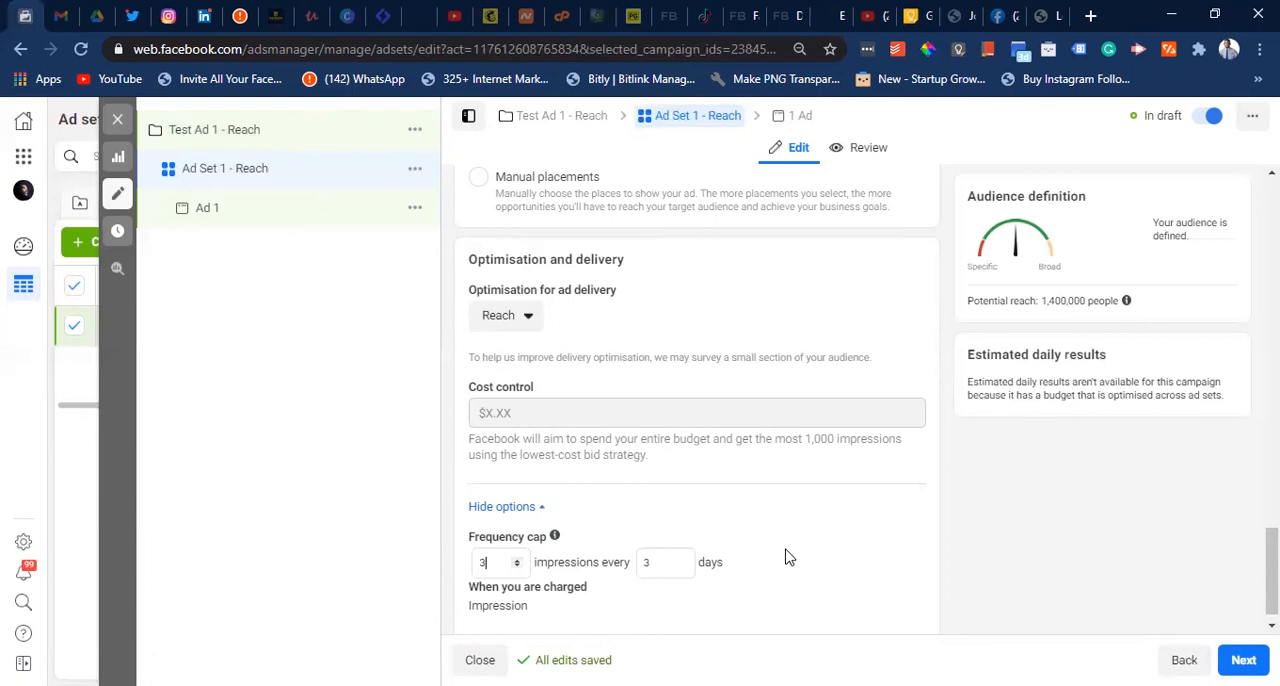
pyautogui.scroll(-1, 803, 523)
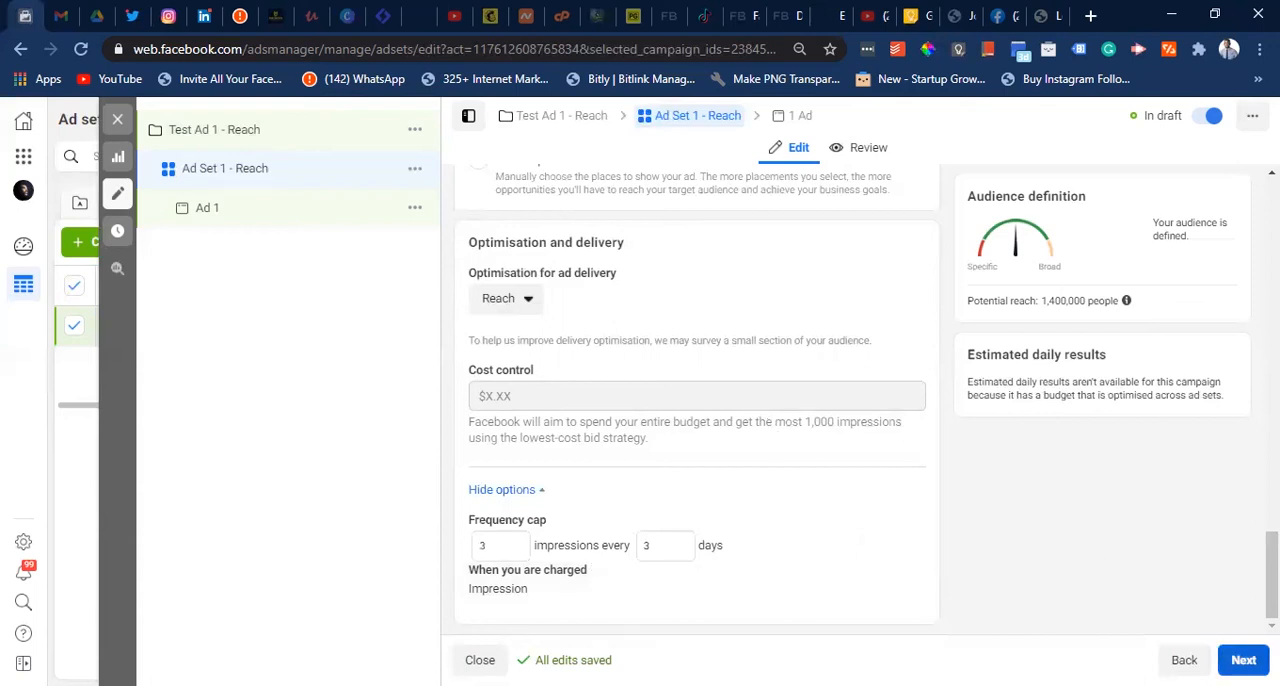
pyautogui.click(1243, 660)
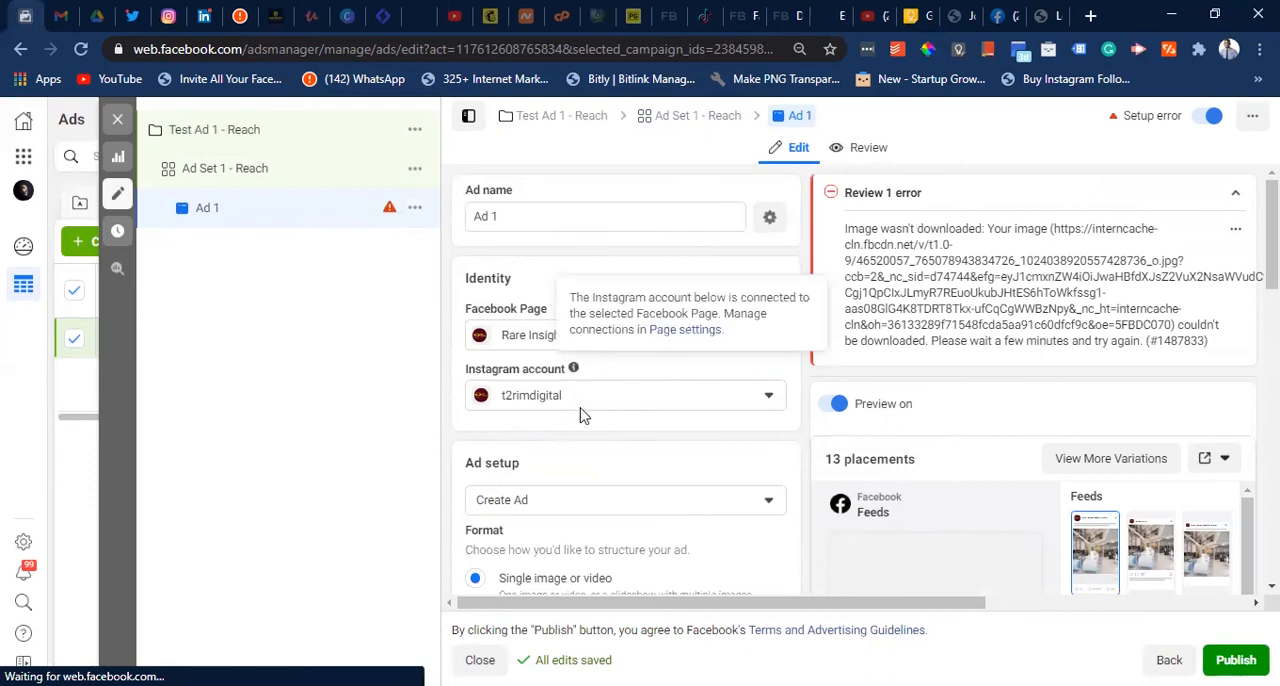
# - Set the ad setup to use an existing post and select the Facebook Page post beginning "Africa is not just a place"
pyautogui.scroll(-3, 583, 415)
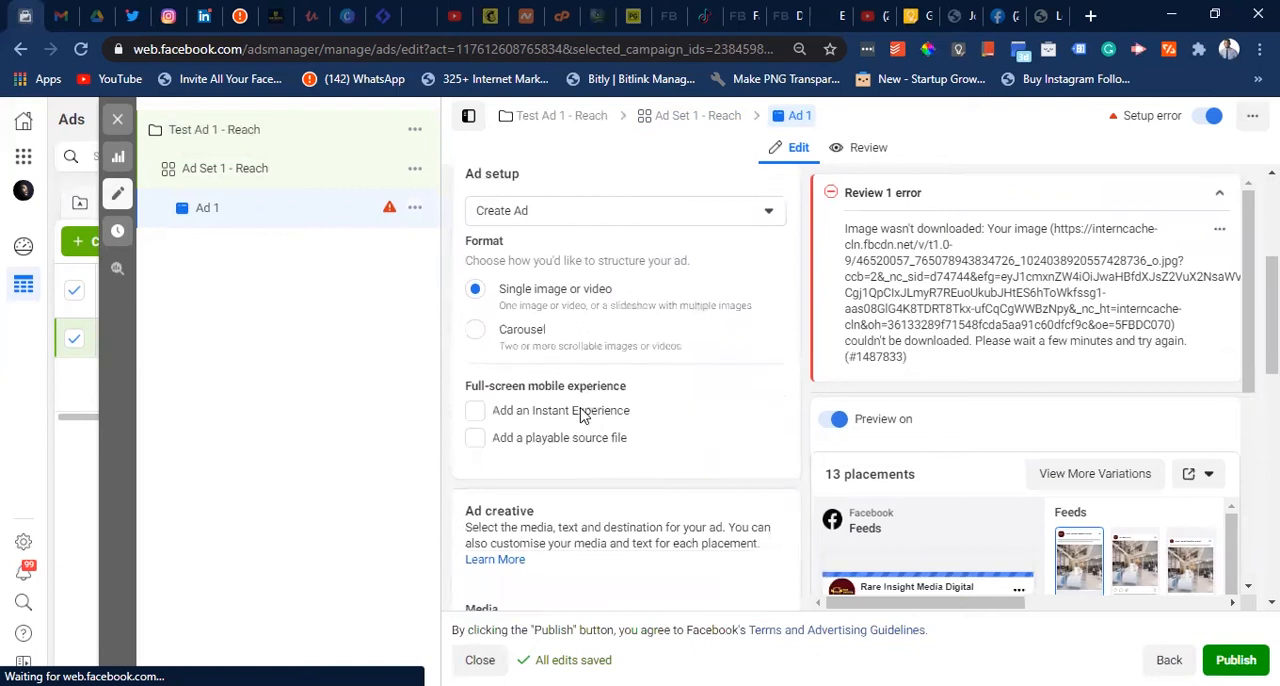
pyautogui.scroll(1, 583, 415)
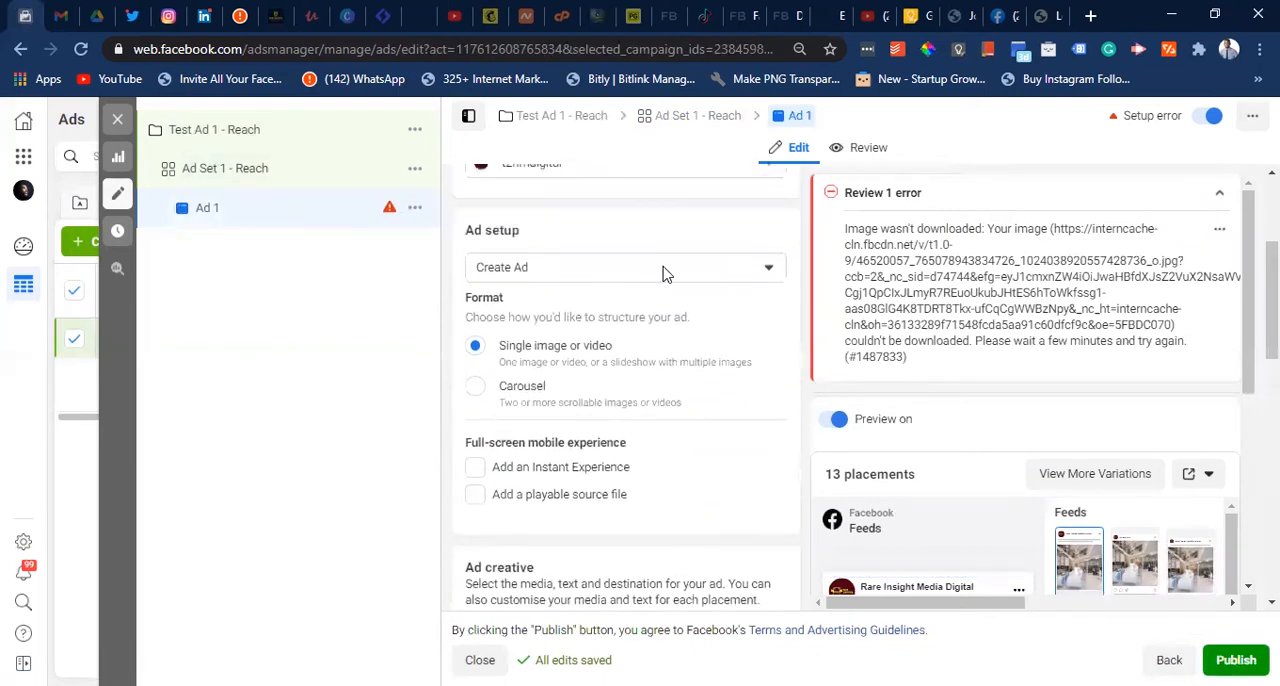
pyautogui.click(660, 275)
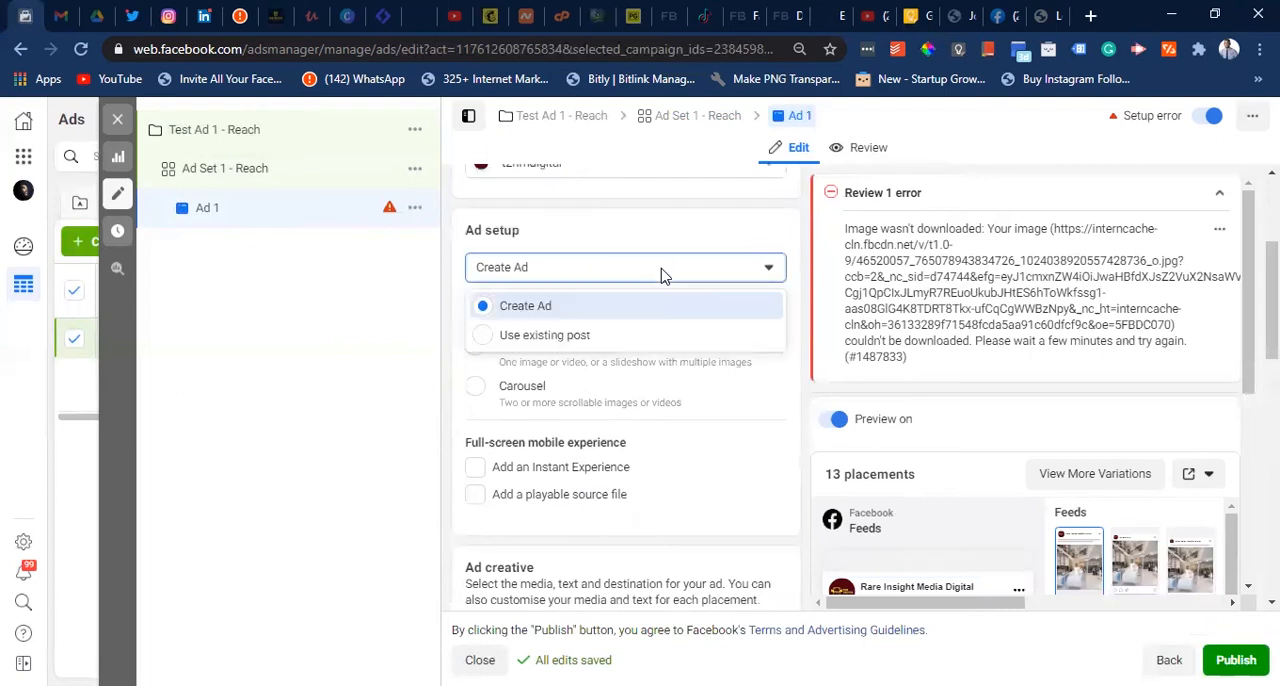
pyautogui.click(565, 345)
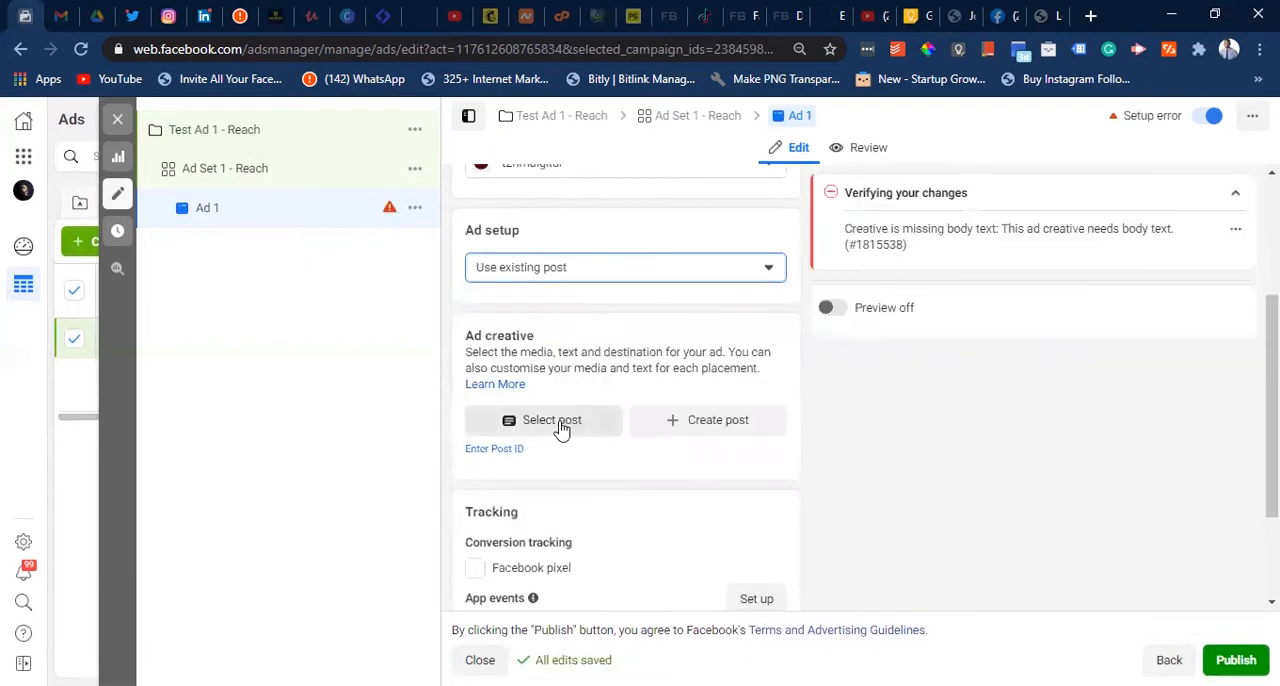
pyautogui.click(561, 423)
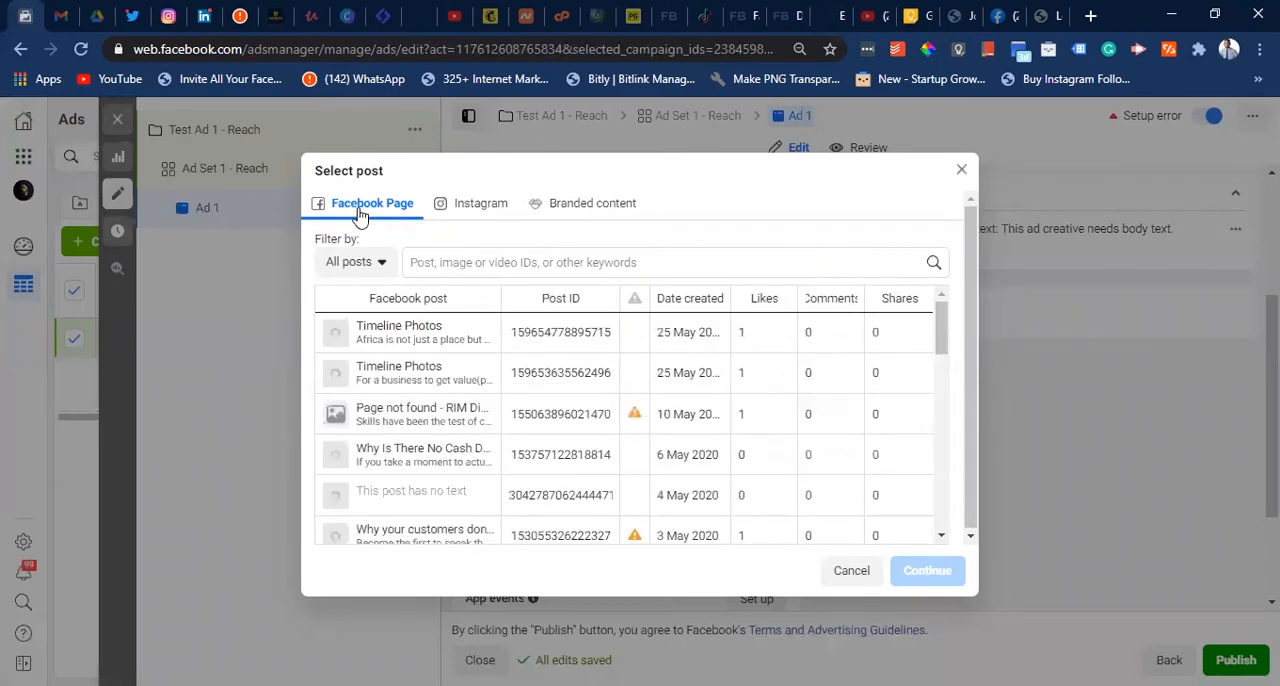
pyautogui.click(372, 340)
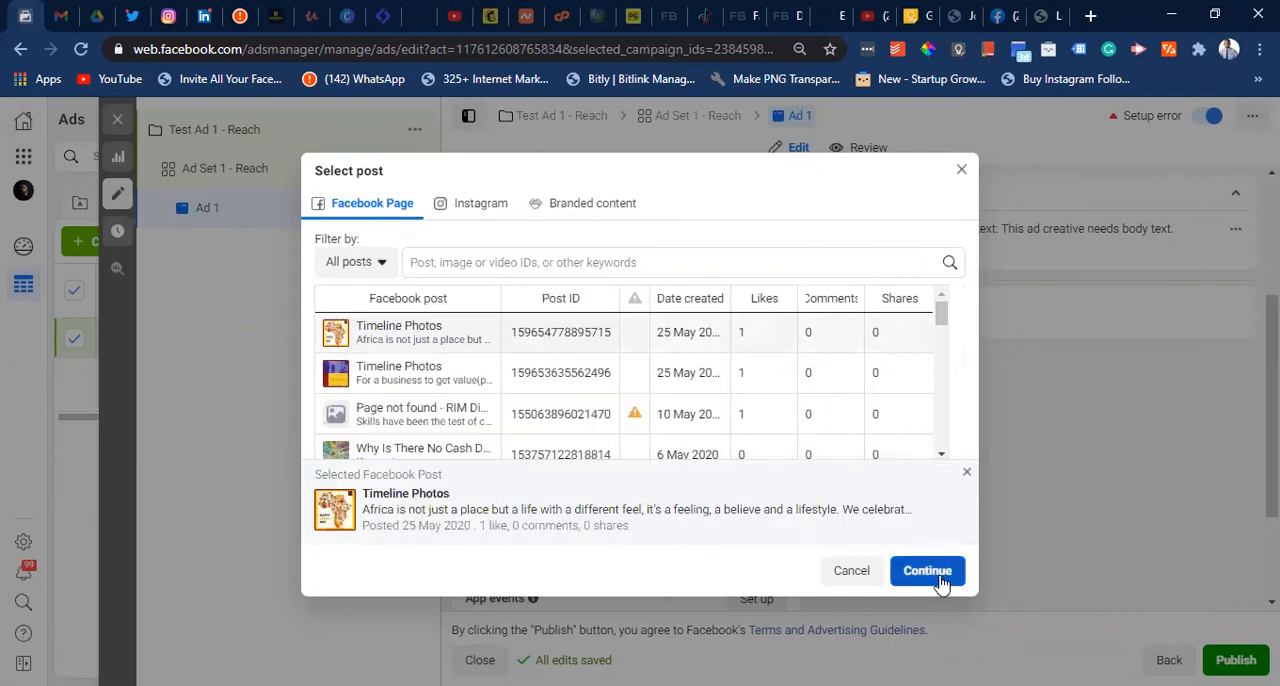
# - Use the Instagram post beginning "Africa is not just a place" as the ad creative, and return the ad setup to Create Ad
pyautogui.click(471, 210)
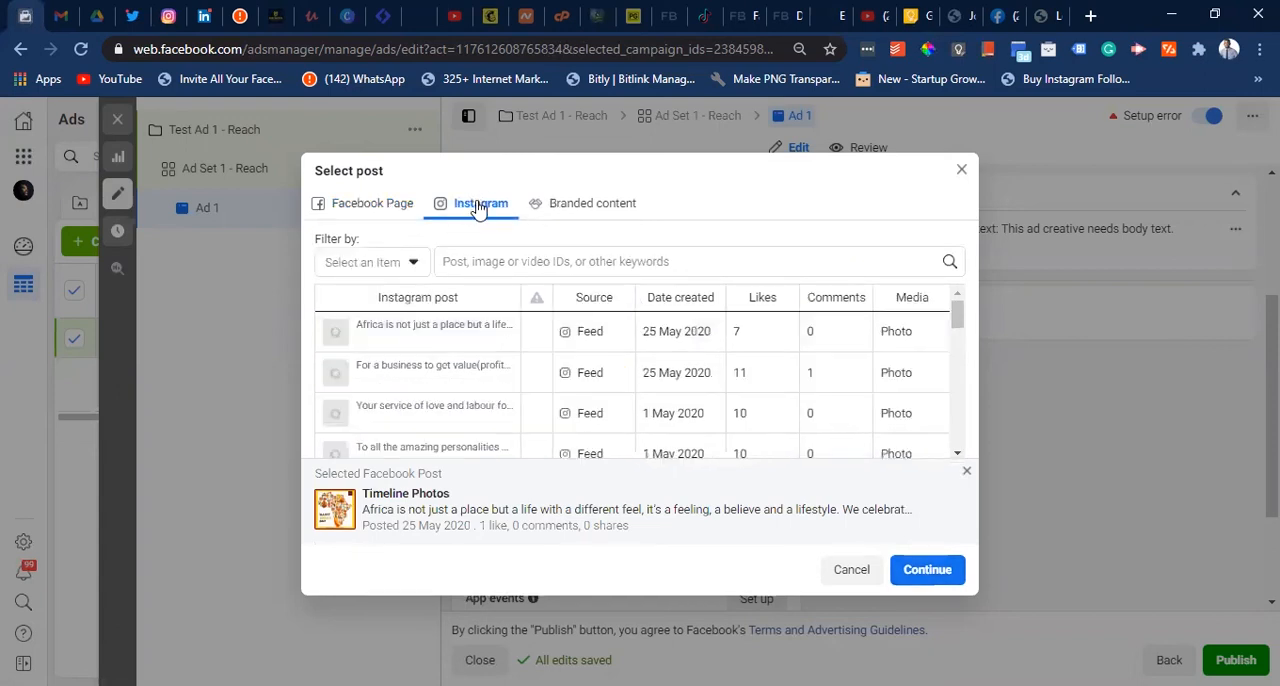
pyautogui.click(405, 343)
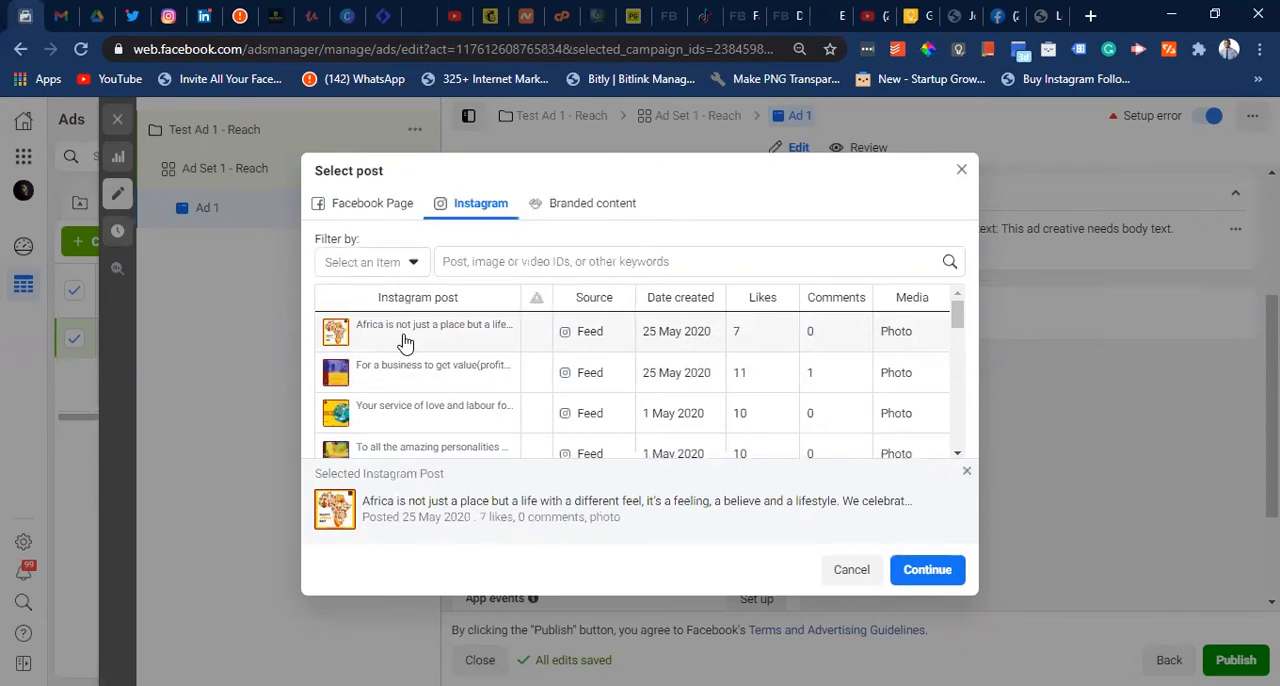
pyautogui.click(926, 572)
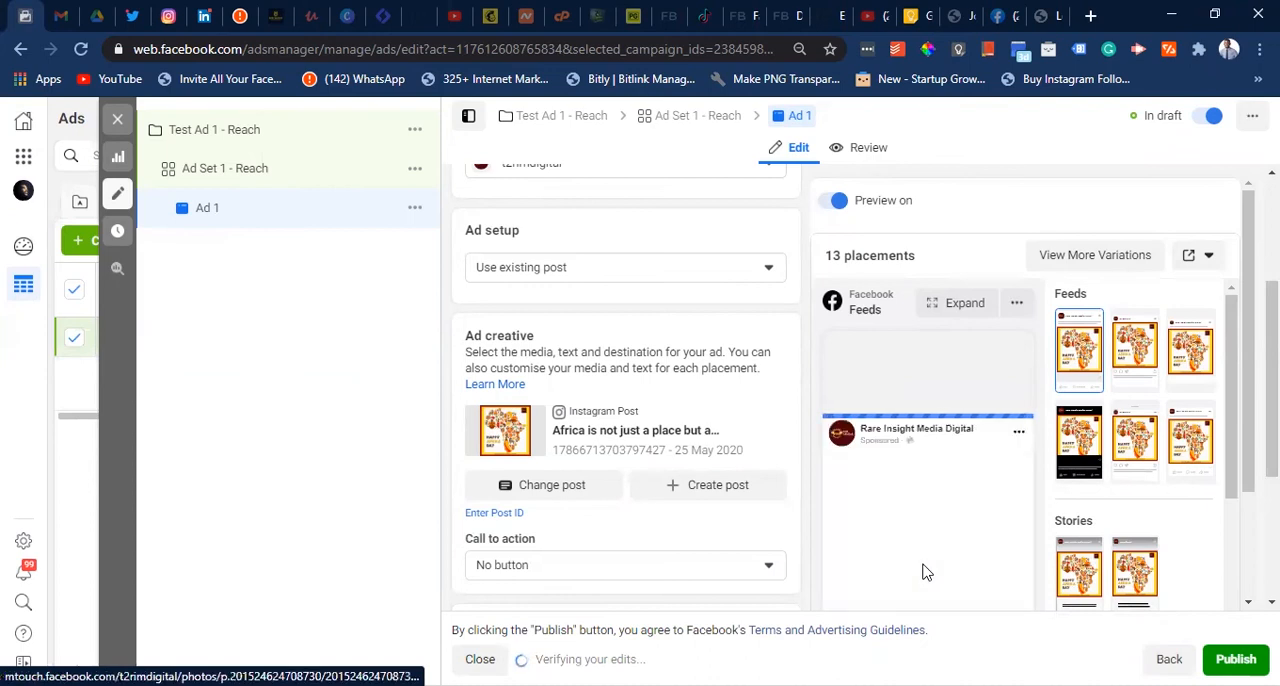
pyautogui.click(658, 277)
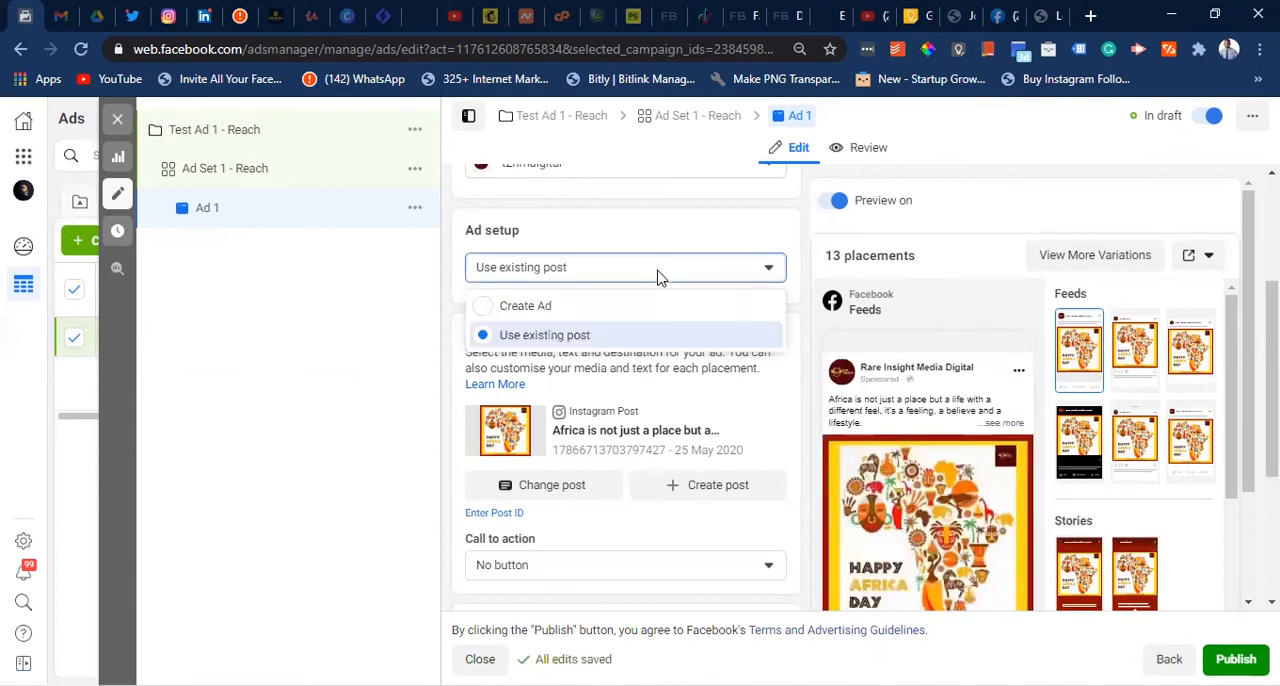
pyautogui.click(530, 307)
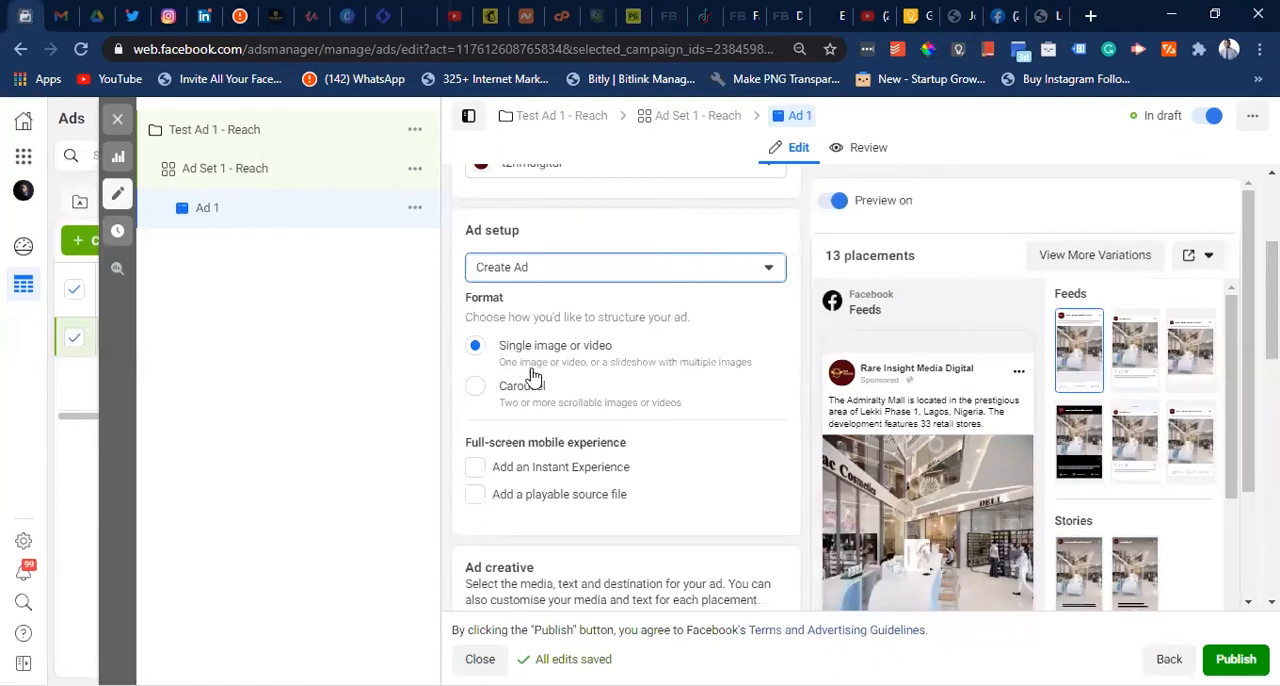
# - Change the ad's image to the 1080 × 1080 Happy Africa Day picture from the account images, leaving the optional crops off
pyautogui.scroll(-4, 548, 442)
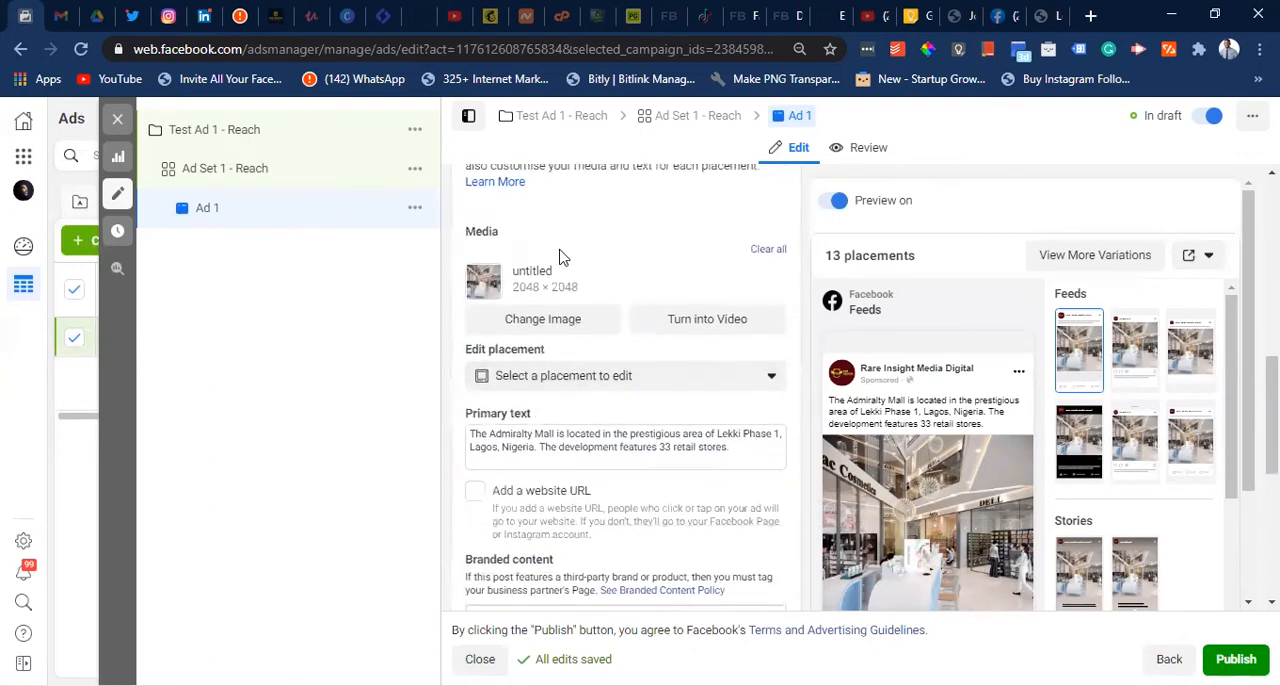
pyautogui.click(540, 330)
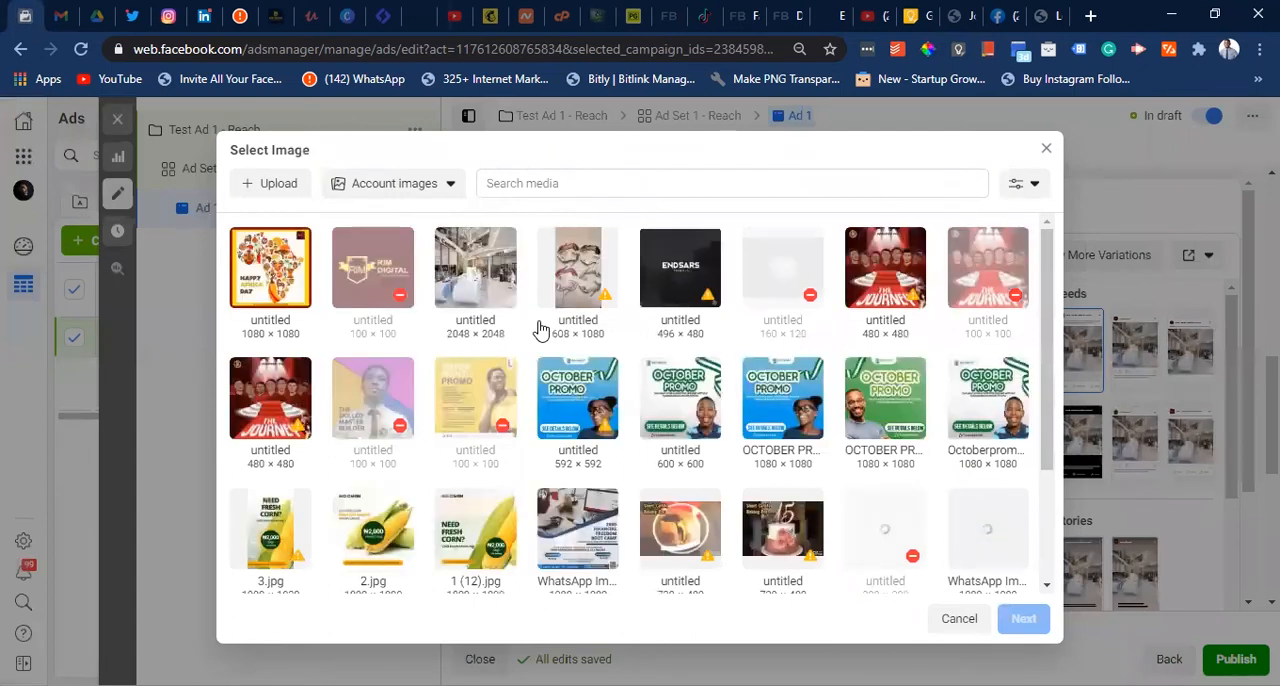
pyautogui.click(277, 289)
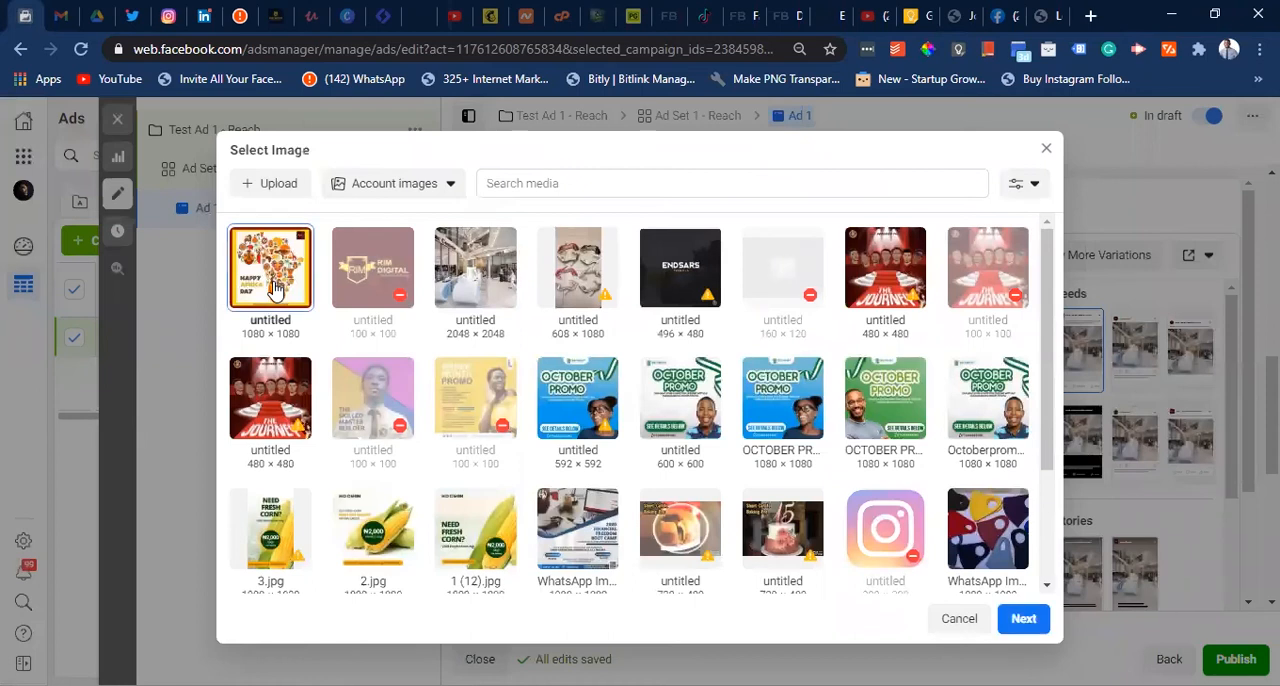
pyautogui.click(1021, 621)
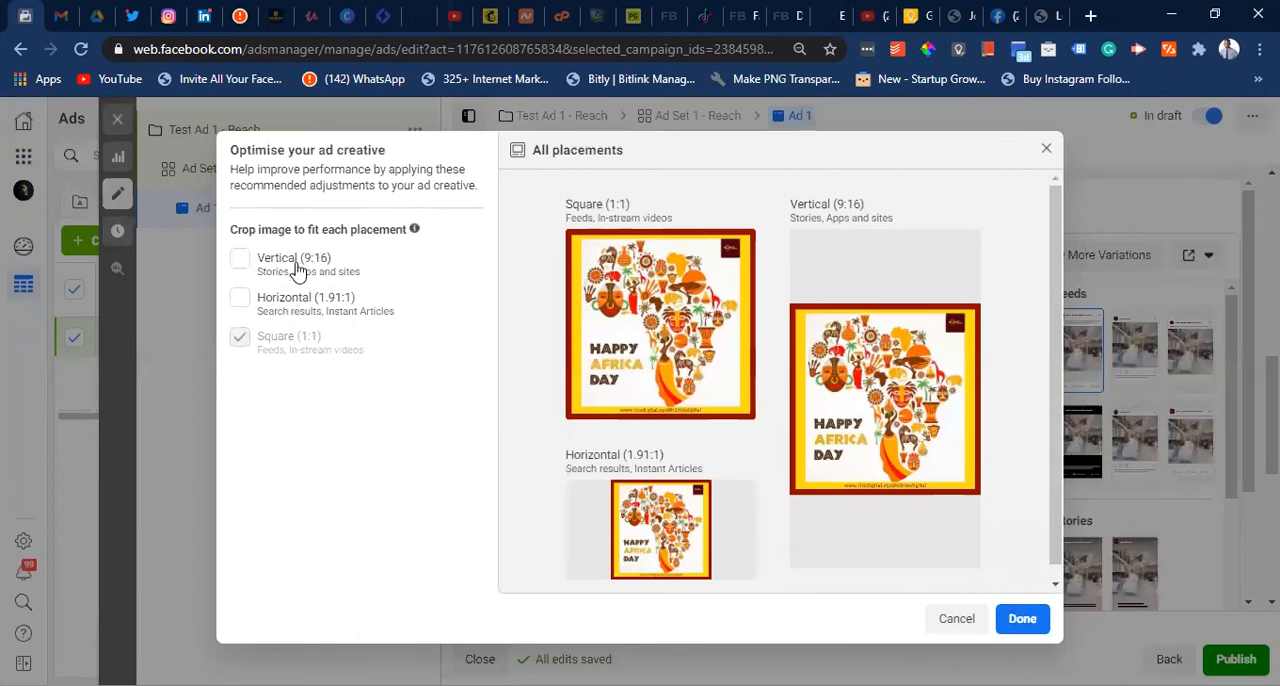
pyautogui.moveTo(284, 351)
pyautogui.click(1022, 620)
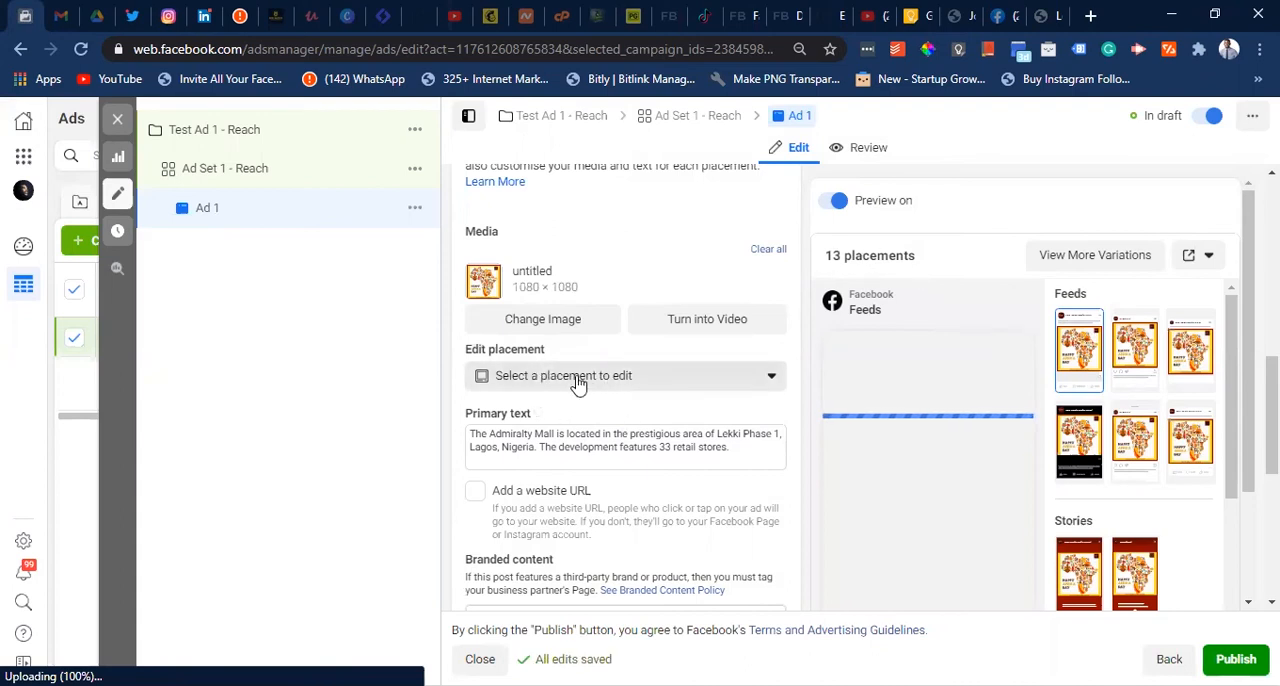
# - Examine the ad's format, full-screen mobile experience, media, primary text, website URL and branded content settings
pyautogui.scroll(-1, 614, 266)
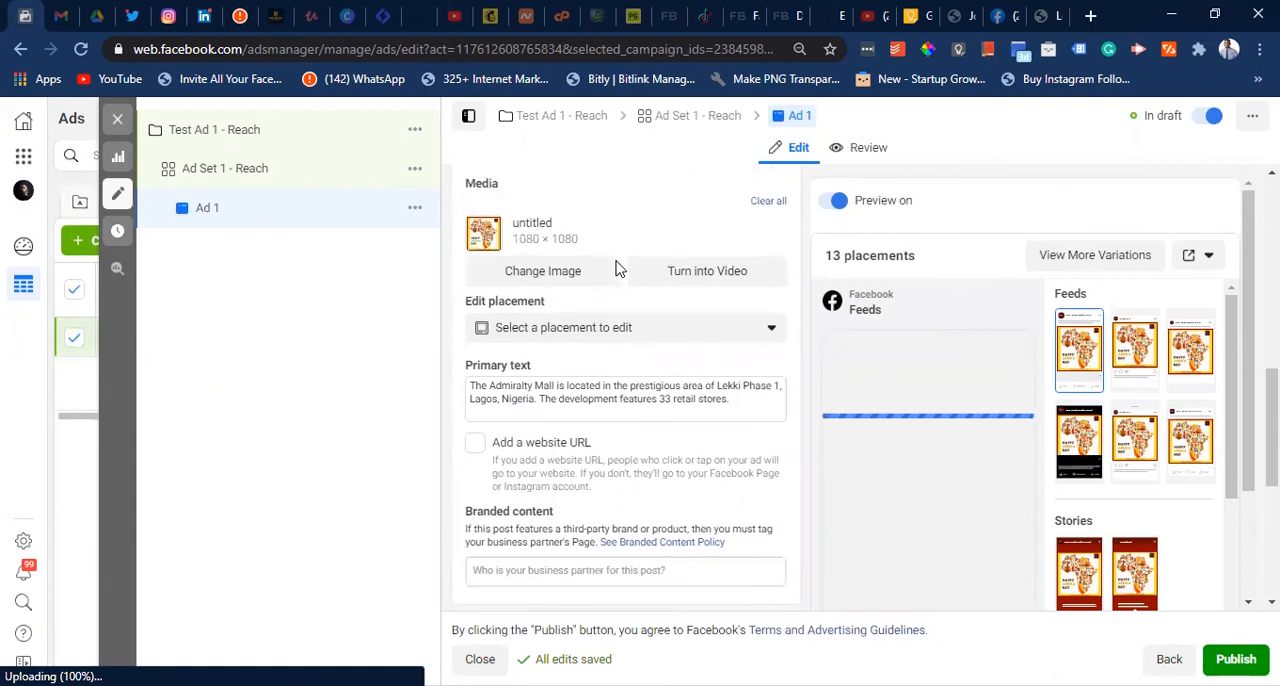
pyautogui.scroll(2, 616, 268)
pyautogui.scroll(1, 617, 260)
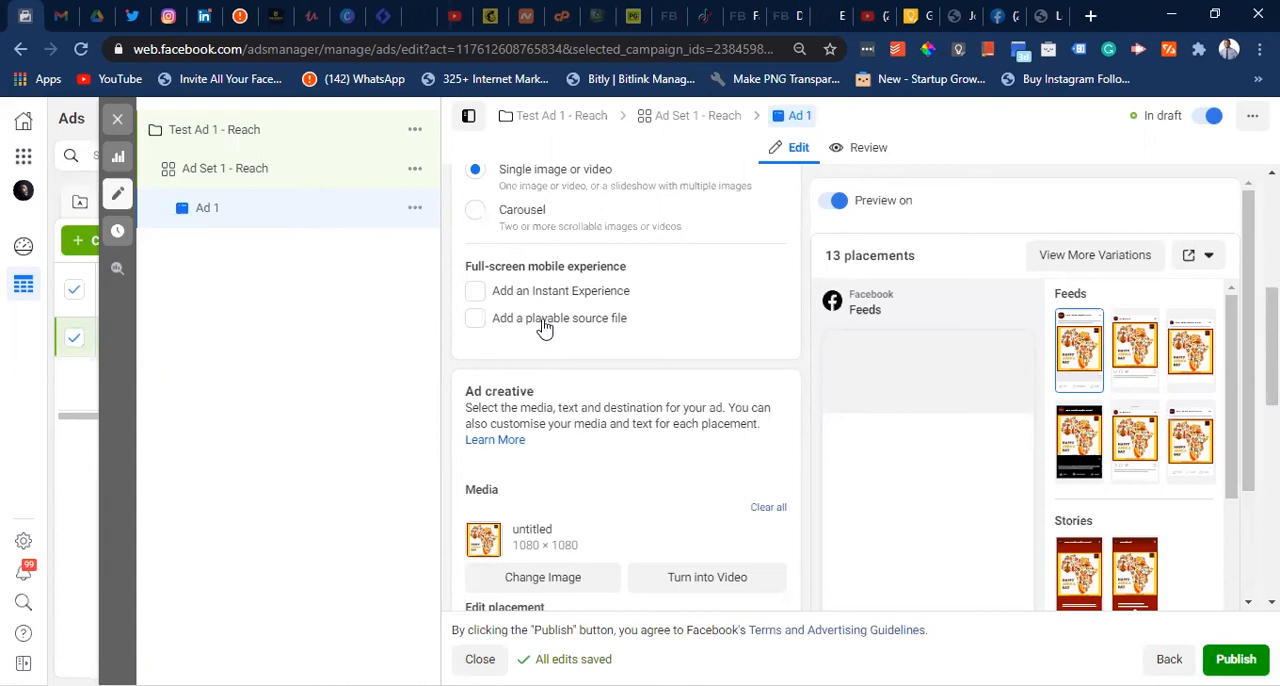
pyautogui.scroll(-2, 543, 326)
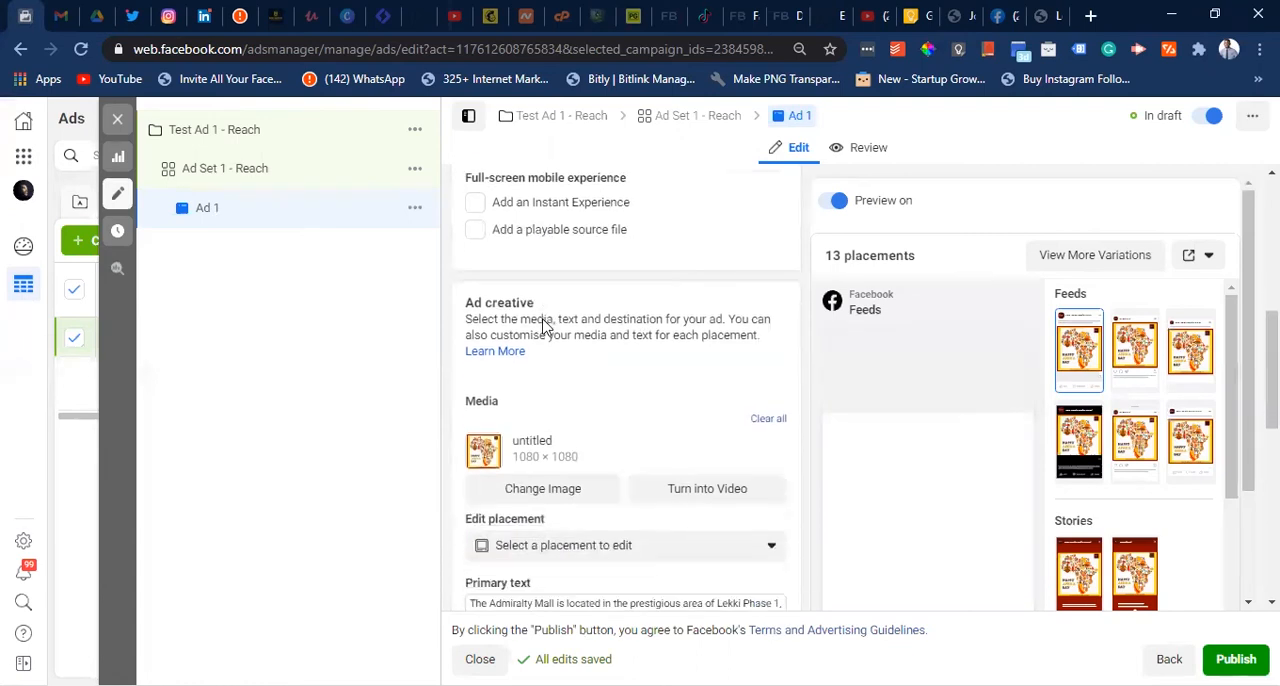
pyautogui.scroll(1, 545, 326)
pyautogui.scroll(-1, 543, 326)
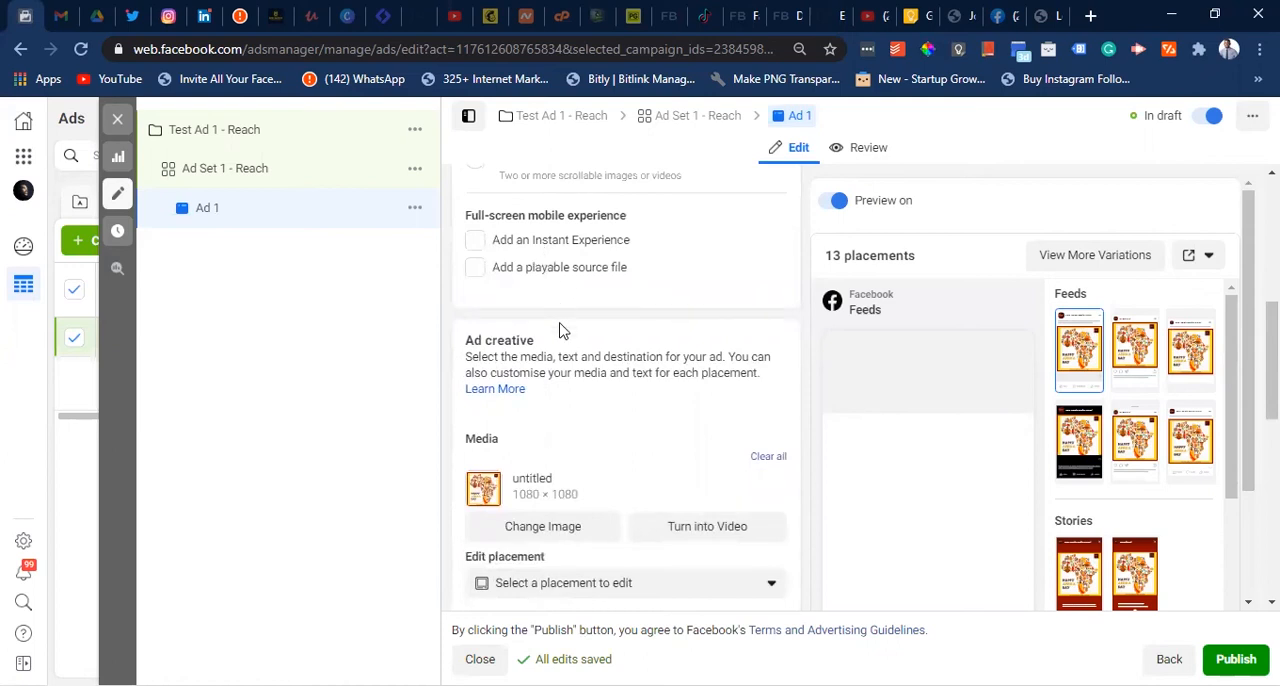
pyautogui.scroll(-1, 563, 318)
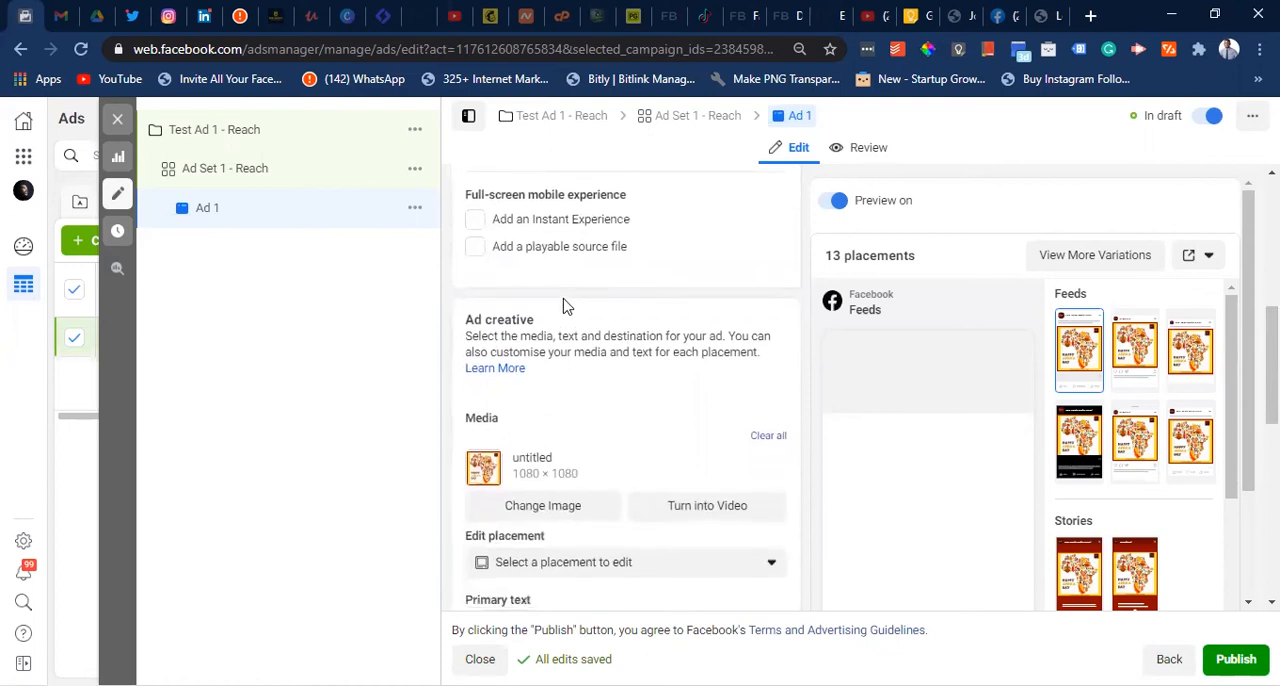
pyautogui.scroll(-4, 563, 300)
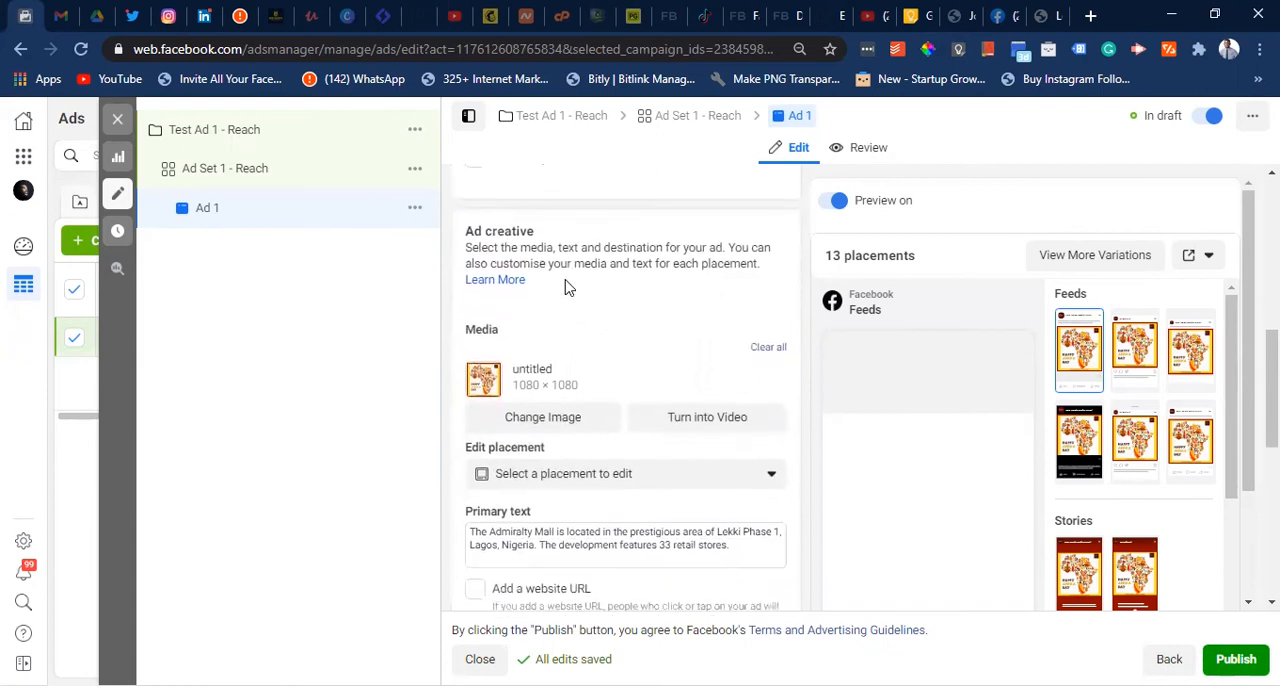
pyautogui.scroll(-1, 565, 287)
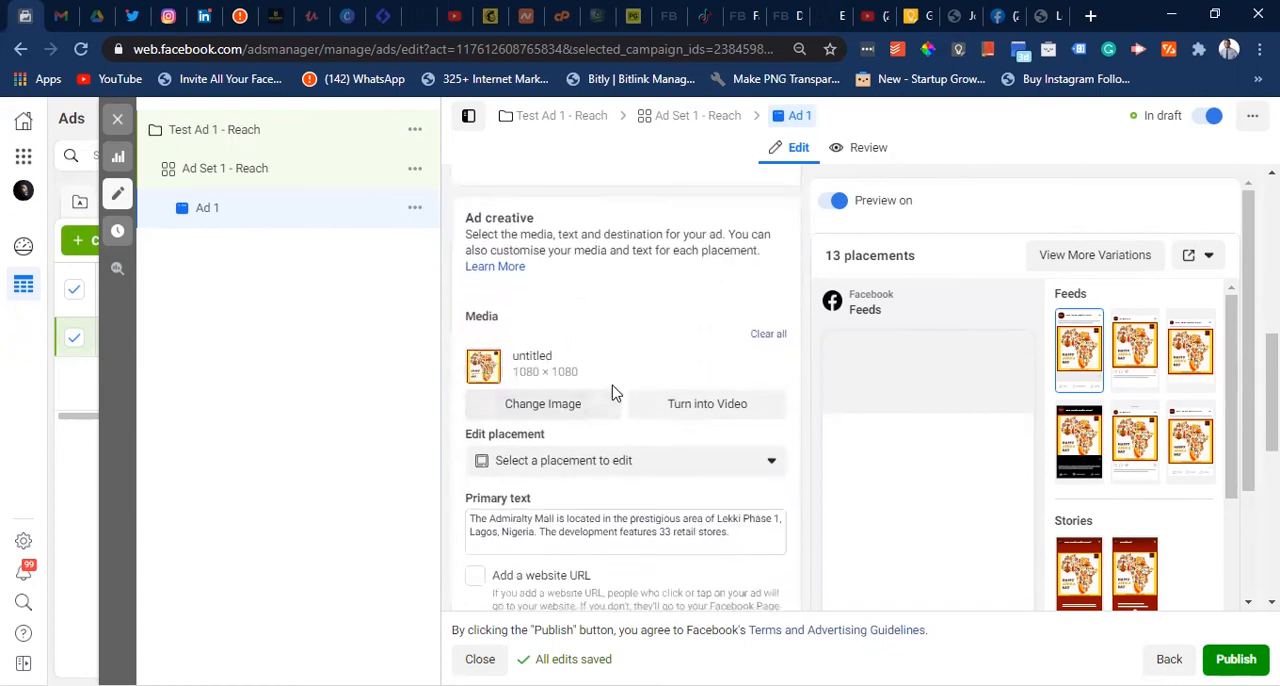
pyautogui.scroll(-2, 613, 385)
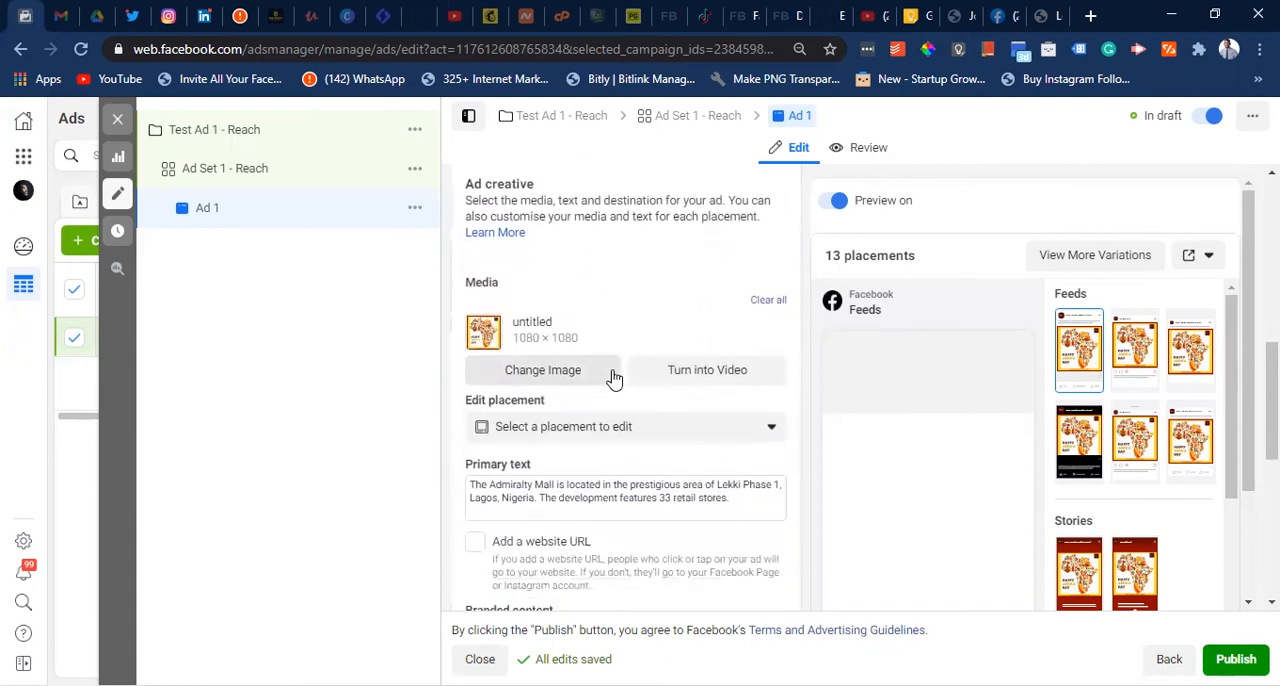
pyautogui.scroll(-5, 613, 378)
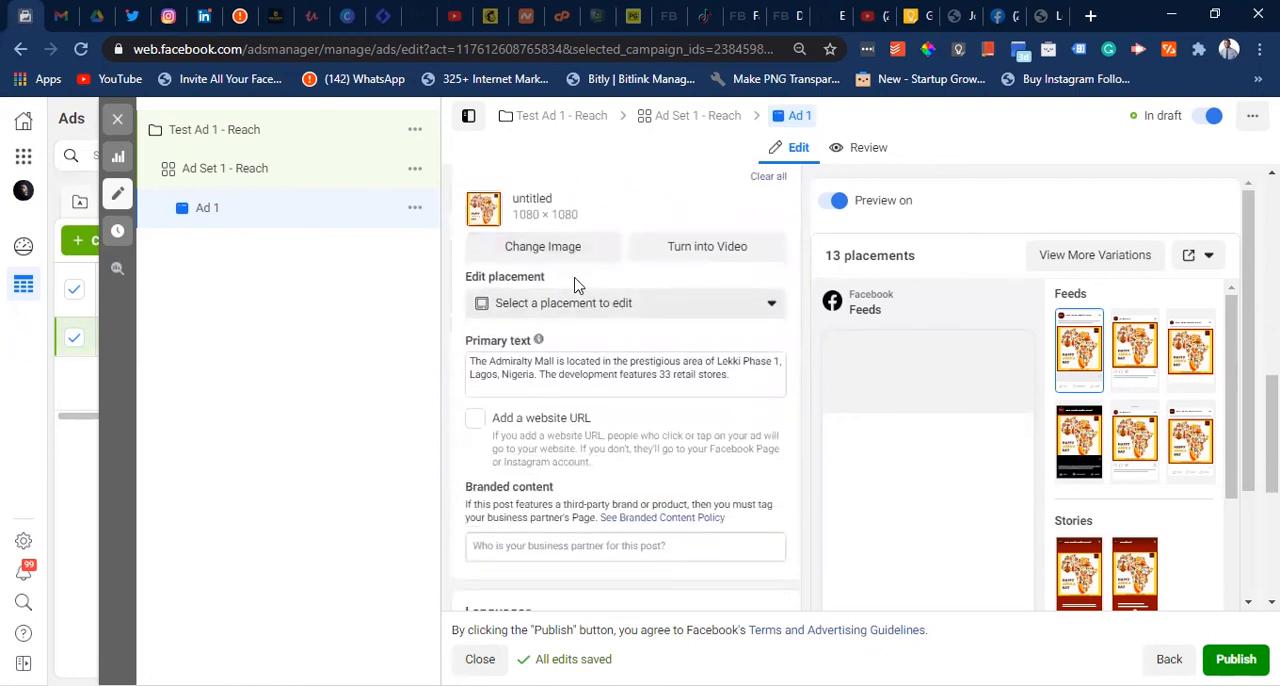
# - Replace the ad's primary text with "Test and see what it feels like to run an ad for the first time.."
pyautogui.click(543, 373)
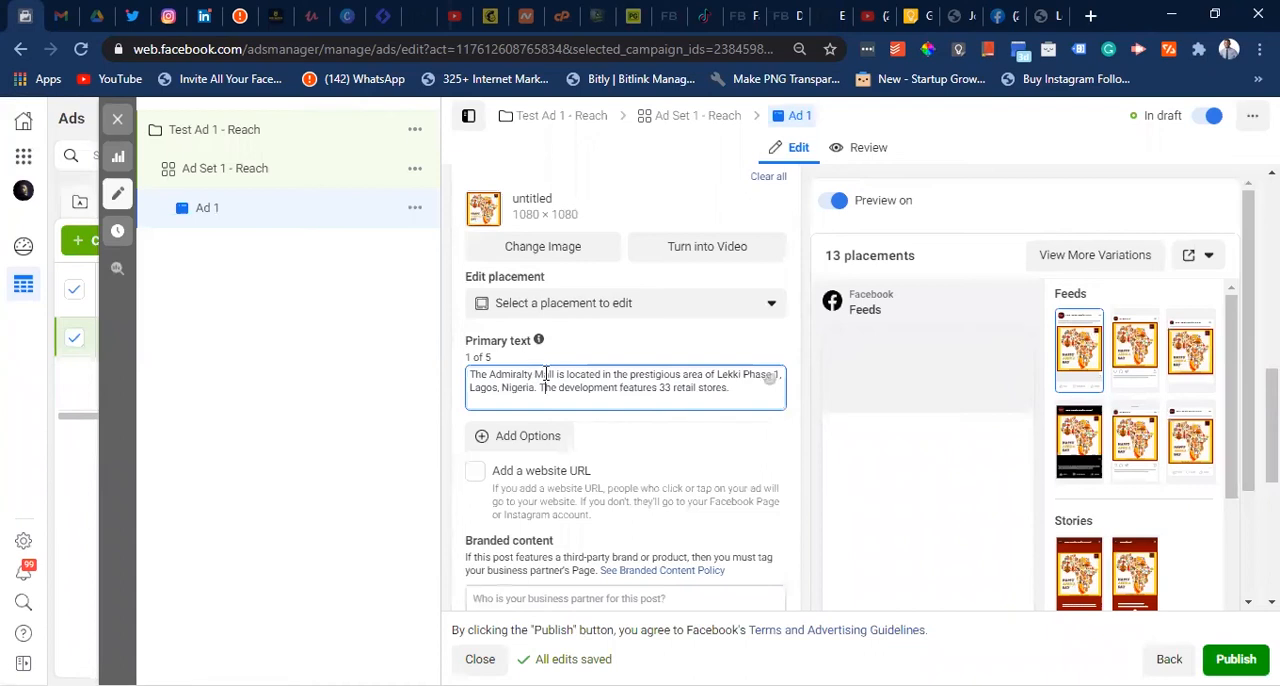
pyautogui.hotkey('ctrl', 'a')
pyautogui.write('T')
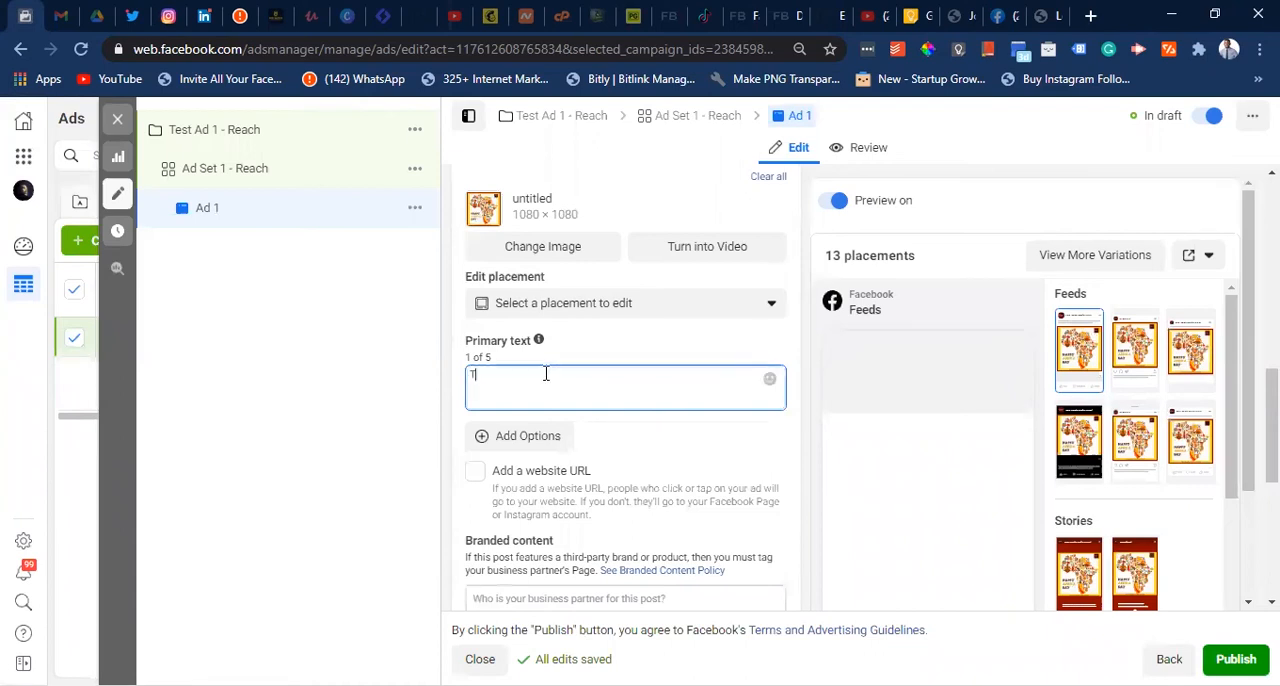
pyautogui.write('est and se what')
pyautogui.write('t feels like to run an ad for the first time')
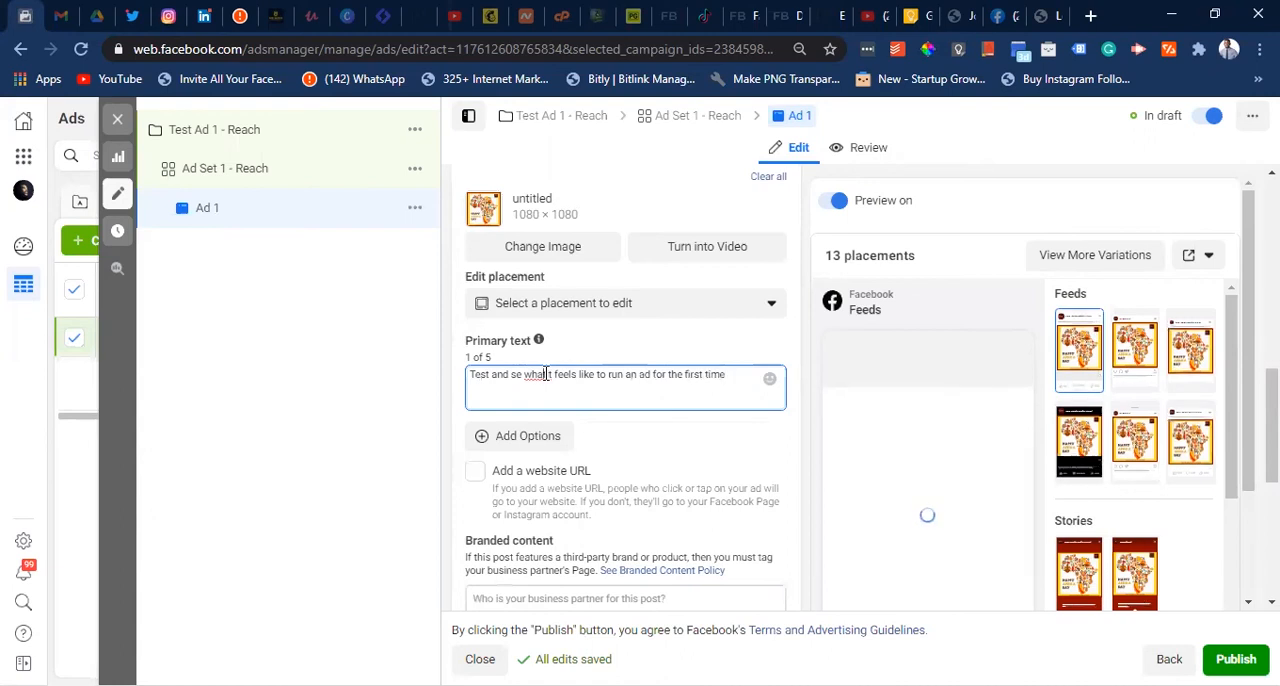
pyautogui.rightClick(546, 374)
pyautogui.click(596, 328)
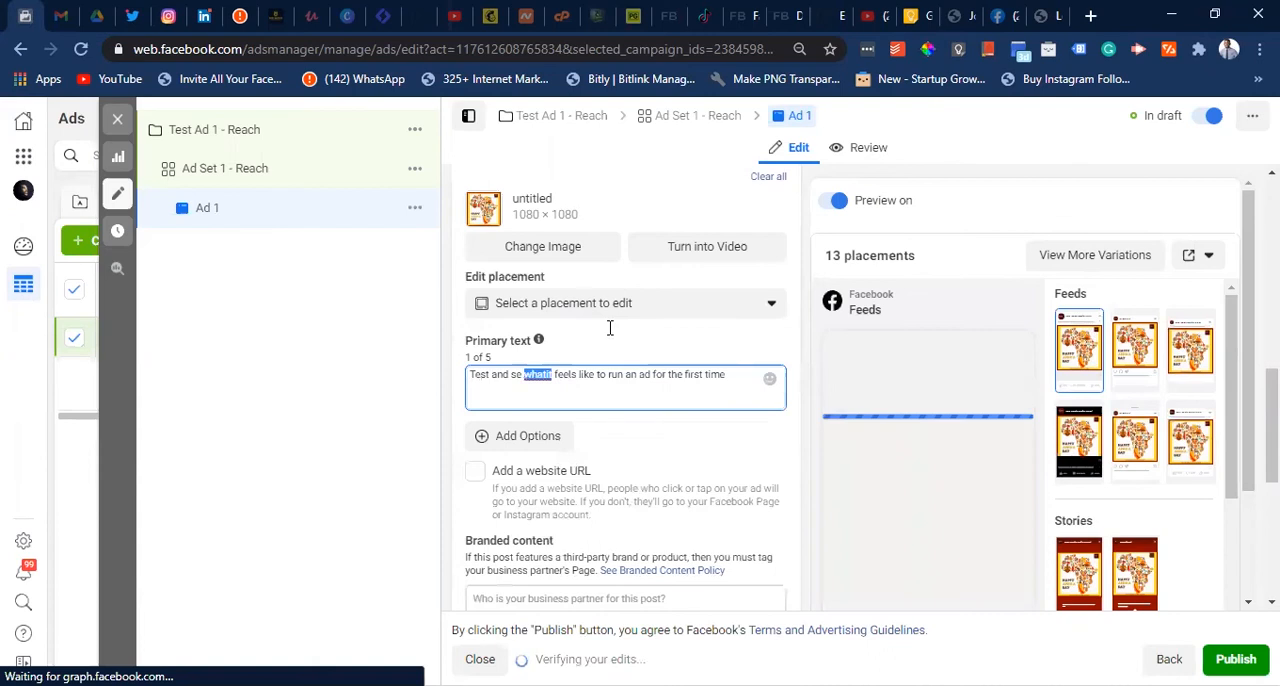
pyautogui.click(522, 374)
pyautogui.write('e')
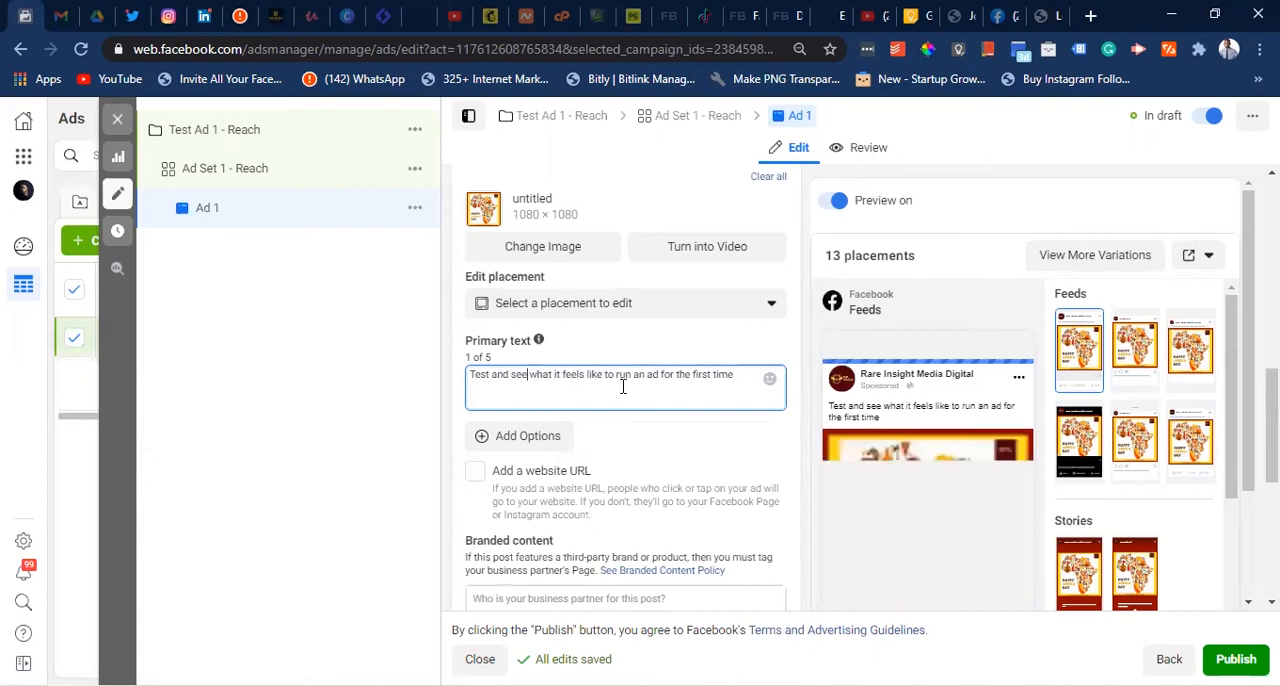
pyautogui.click(737, 374)
pyautogui.write('.')
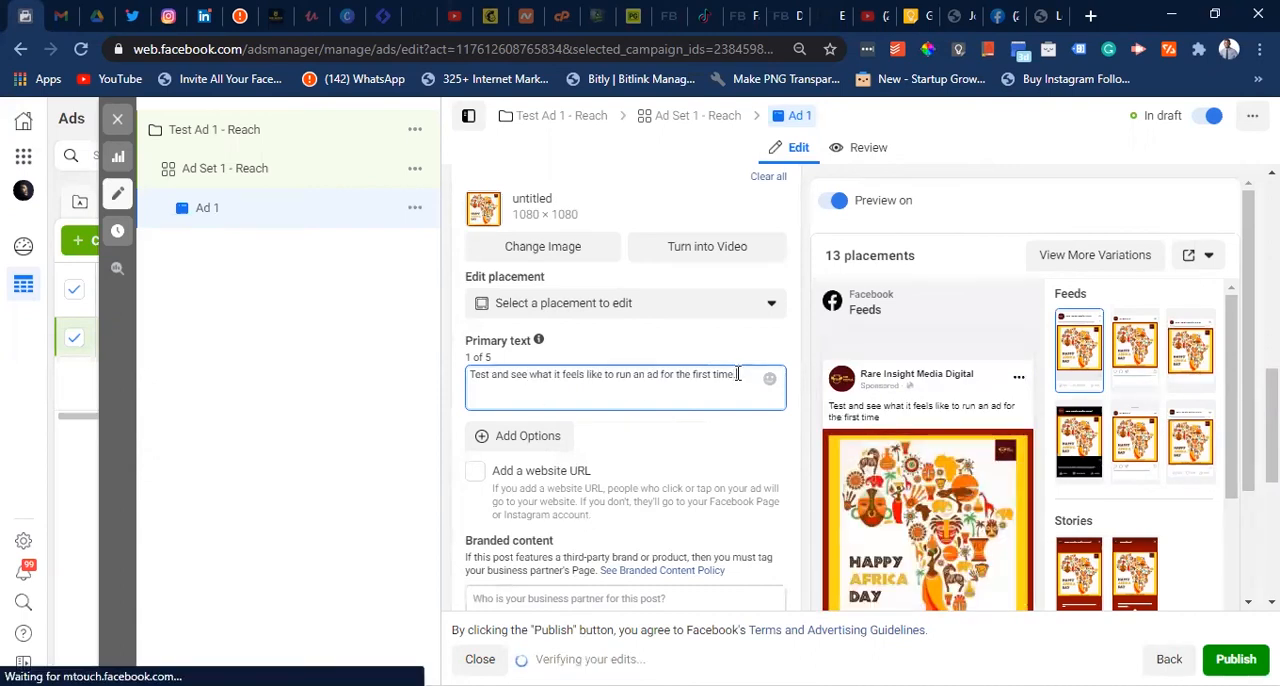
pyautogui.write('.')
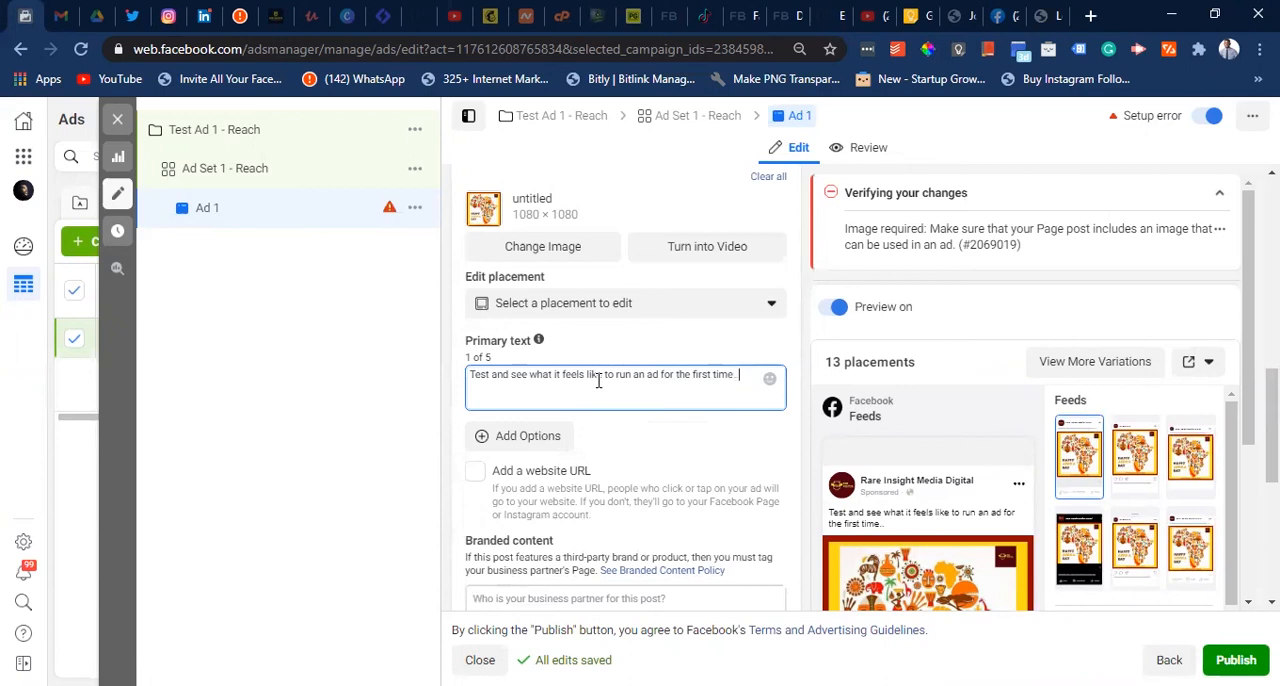
# - Add a second primary text option reading "We just another..."
pyautogui.click(476, 440)
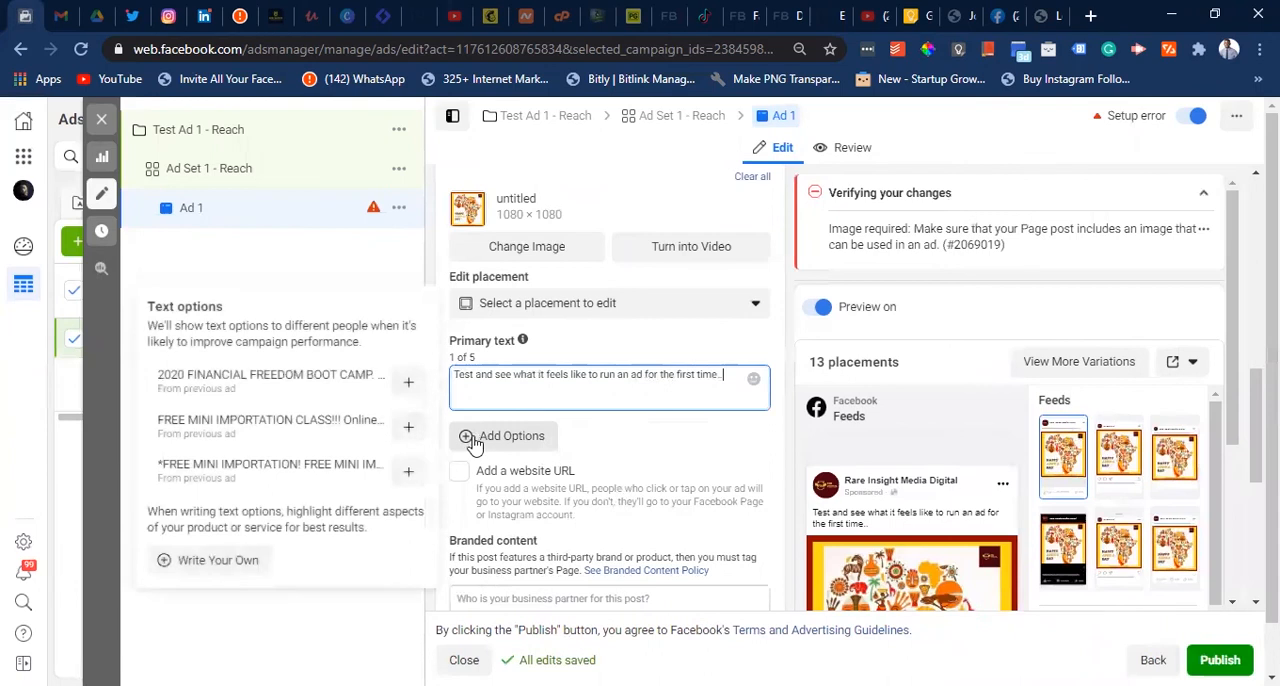
pyautogui.click(472, 440)
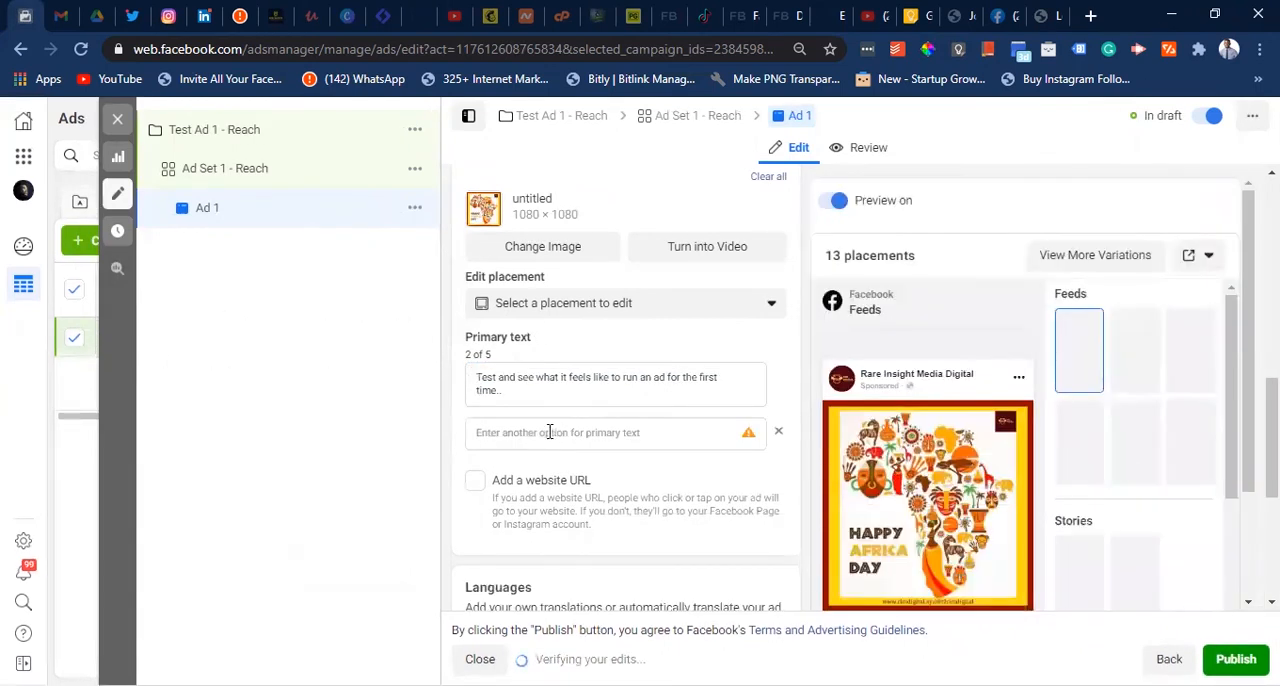
pyautogui.click(549, 432)
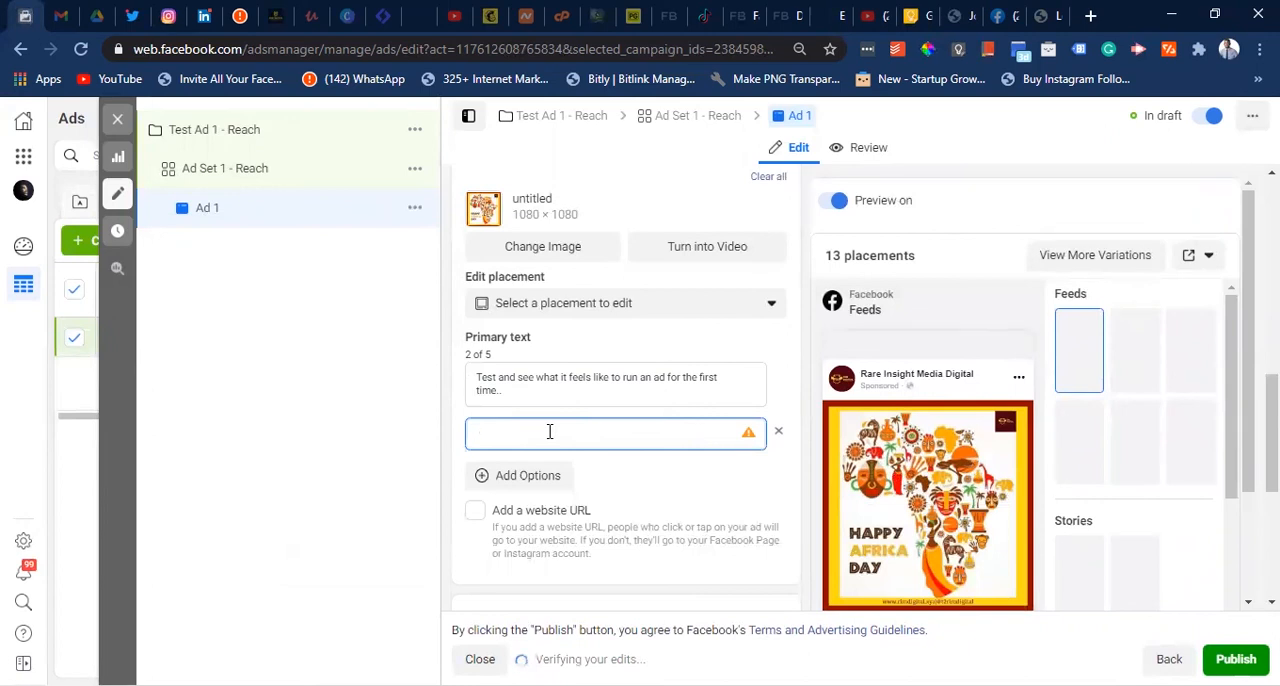
pyautogui.write('We just')
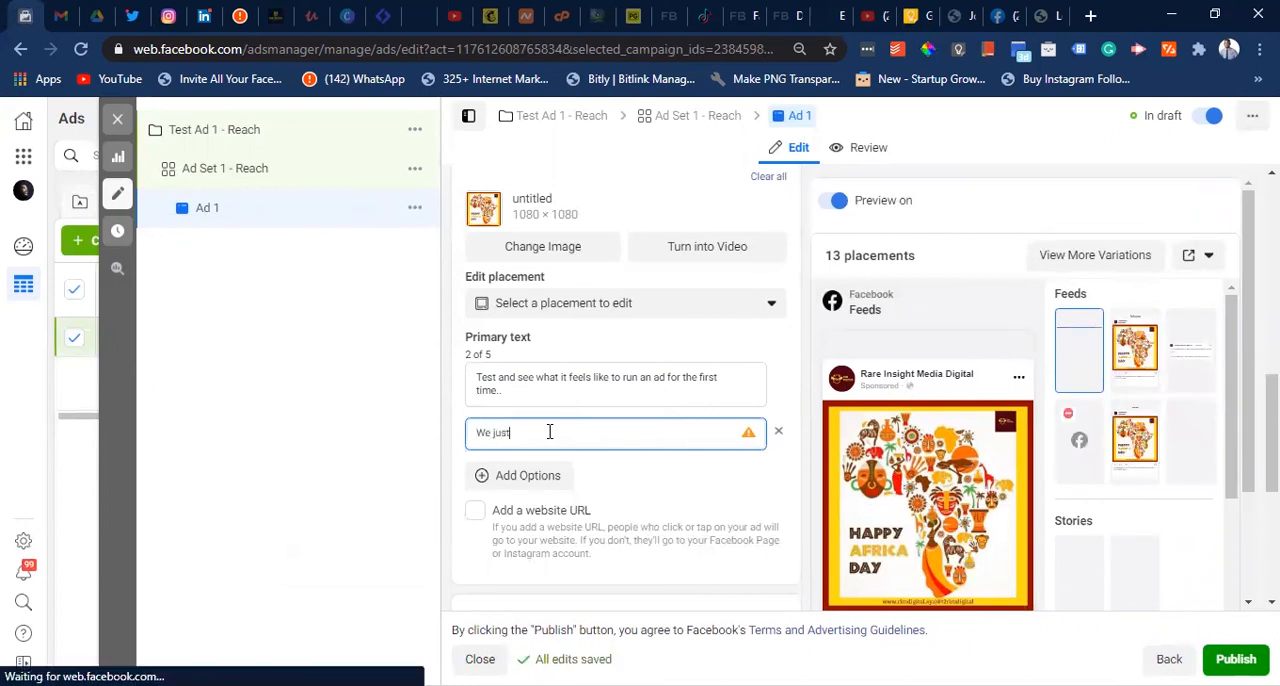
pyautogui.write(' another...')
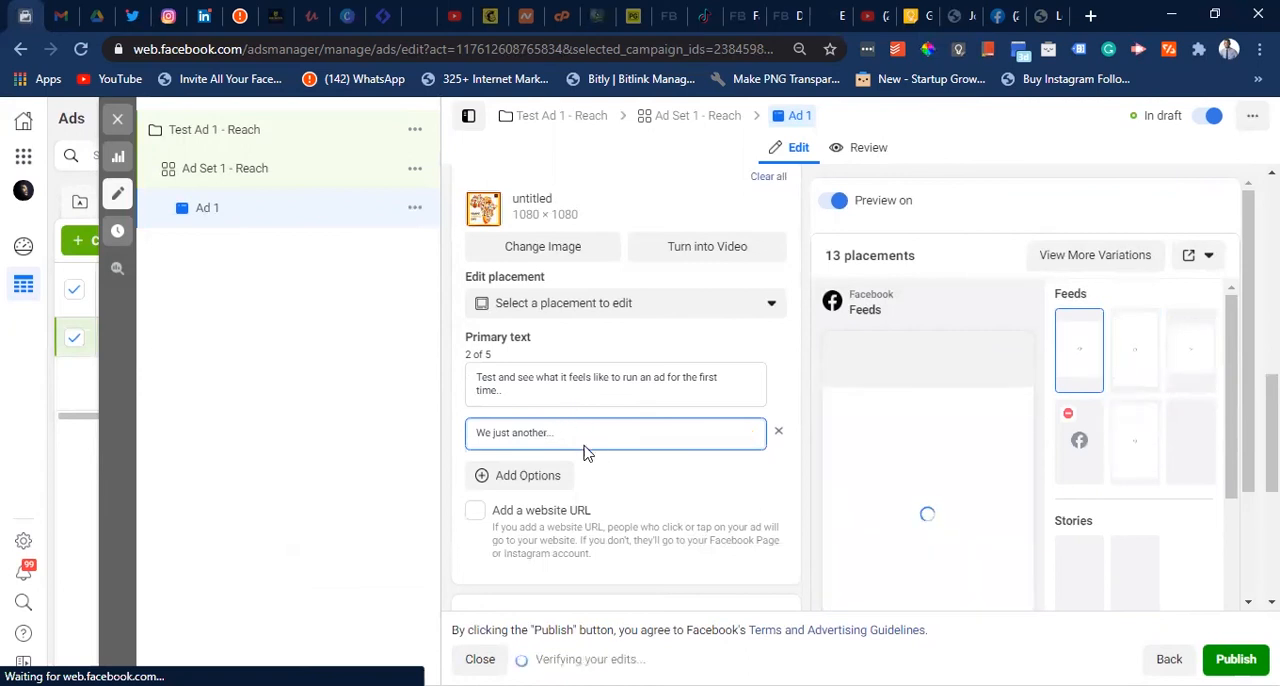
# - Enable adding a website URL to the ad and set the headline to "I'm a Newbieee"
pyautogui.scroll(-2, 587, 476)
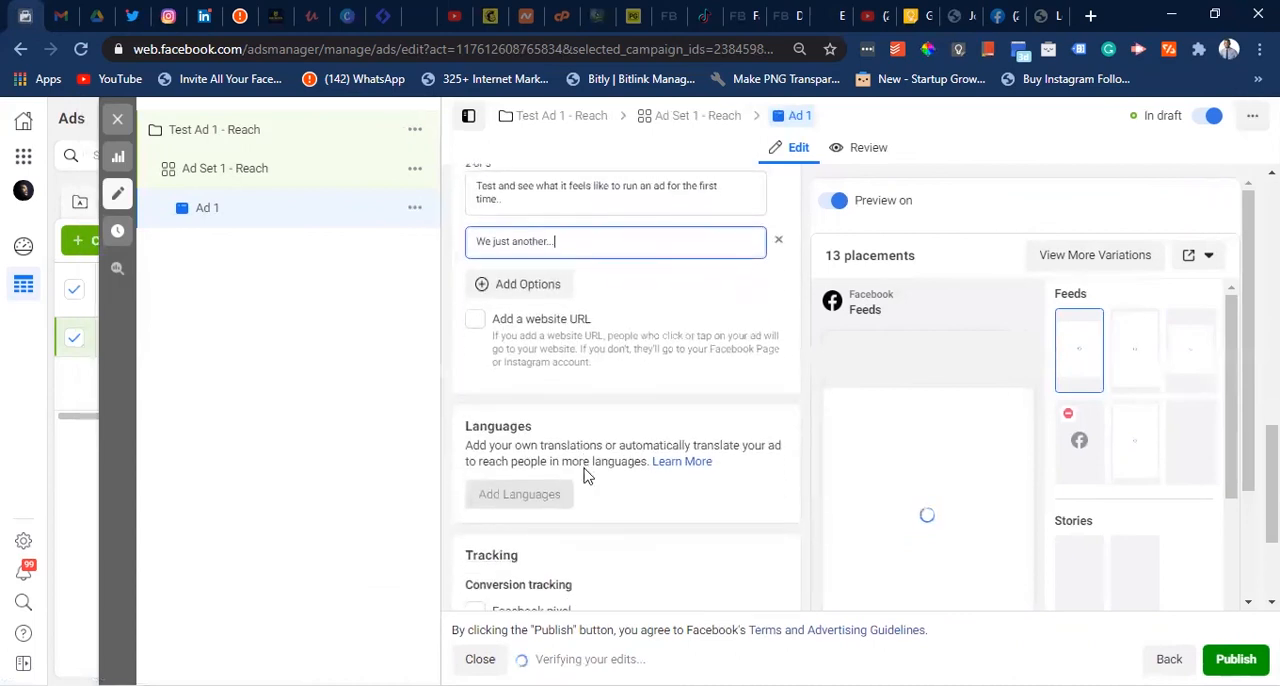
pyautogui.click(483, 300)
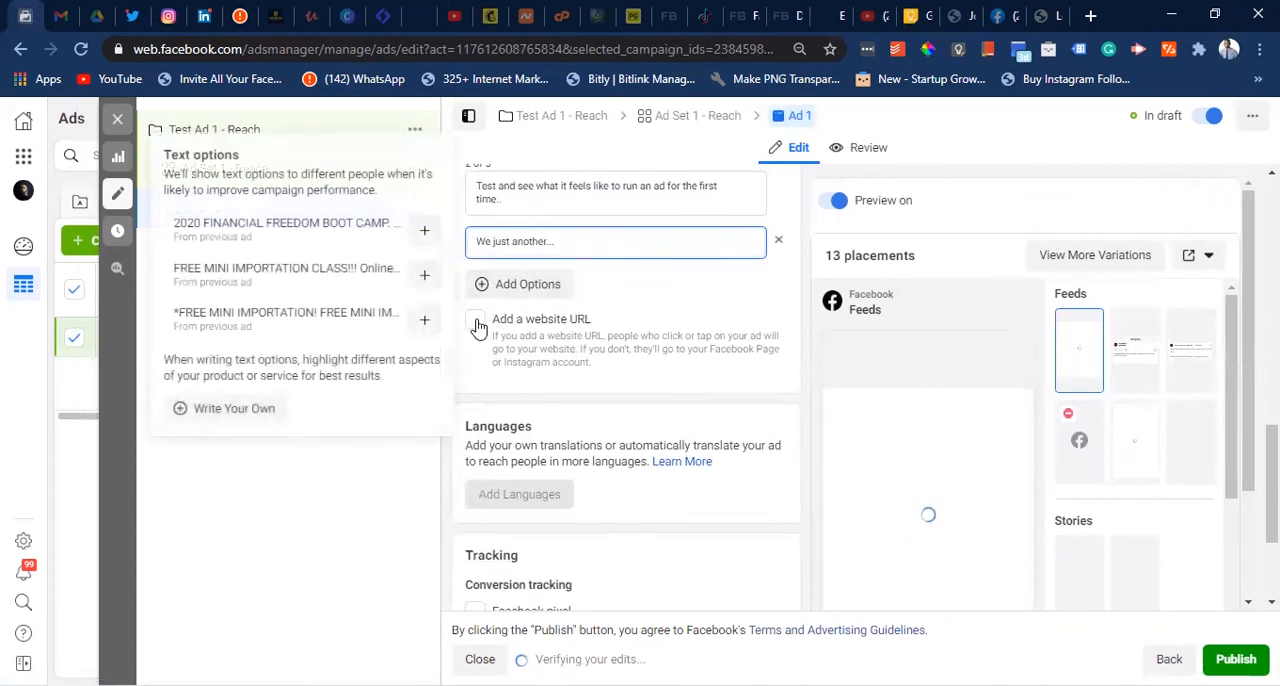
pyautogui.click(476, 321)
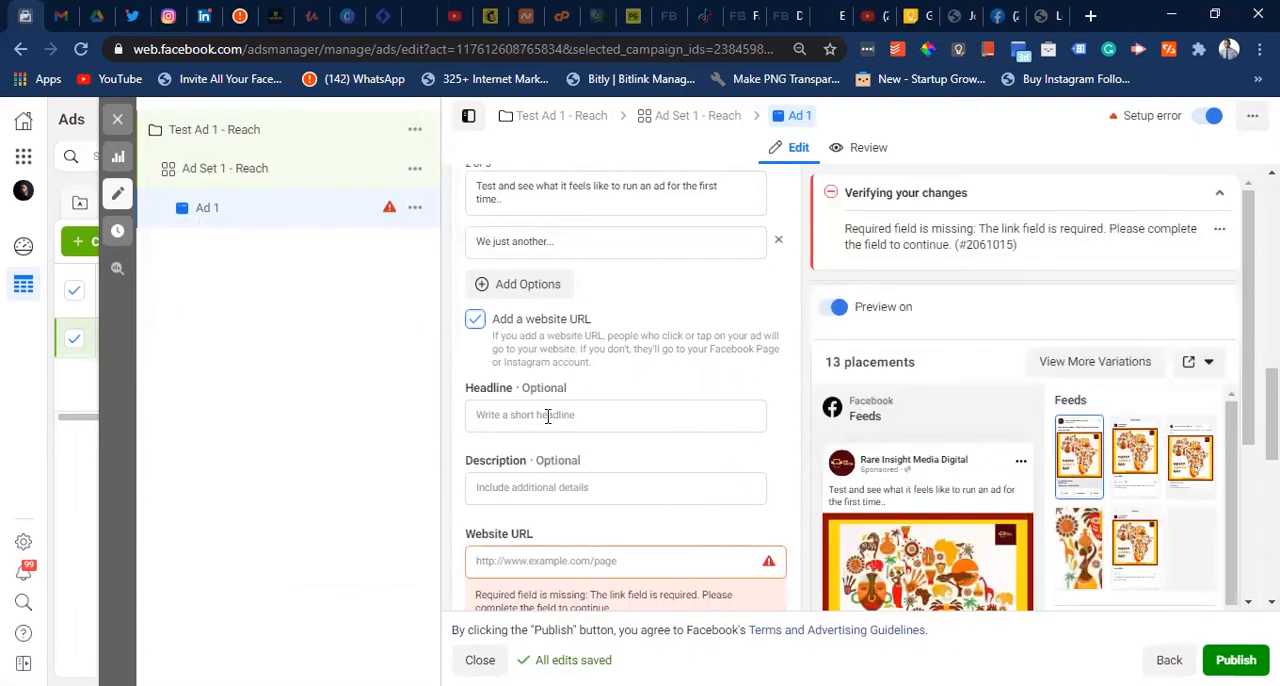
pyautogui.click(548, 416)
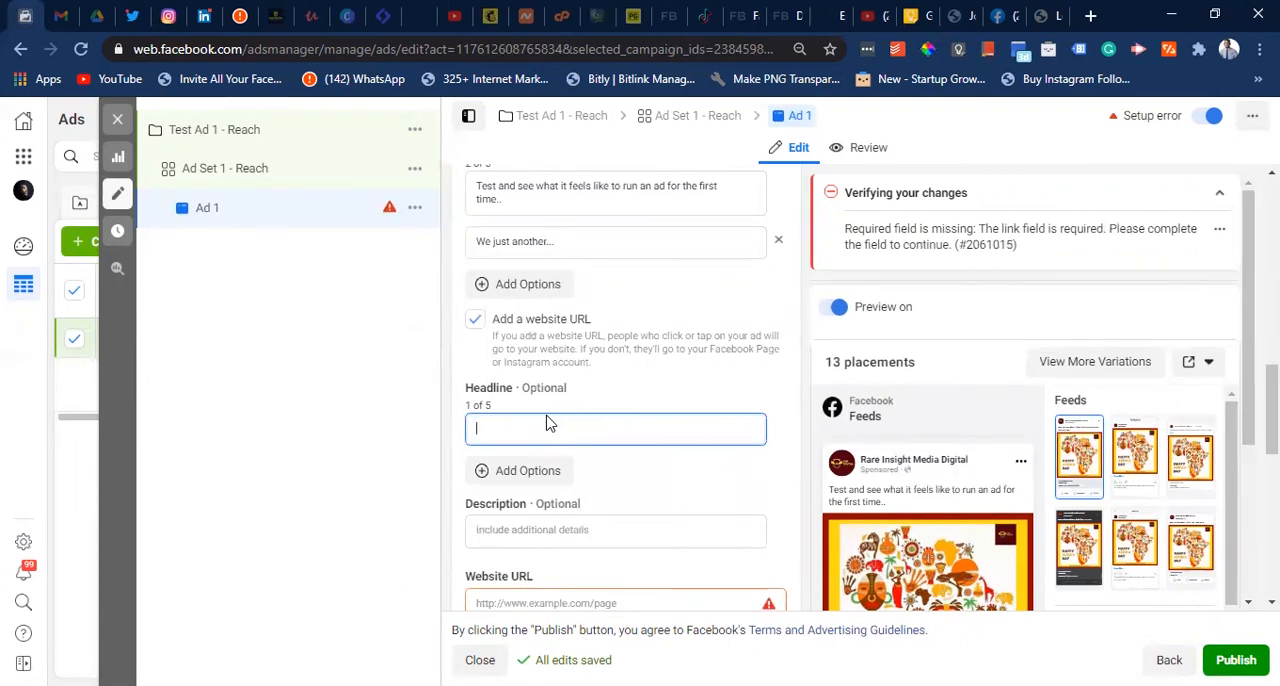
pyautogui.write('Im')
pyautogui.press('BackSpace')
pyautogui.write("'m a ")
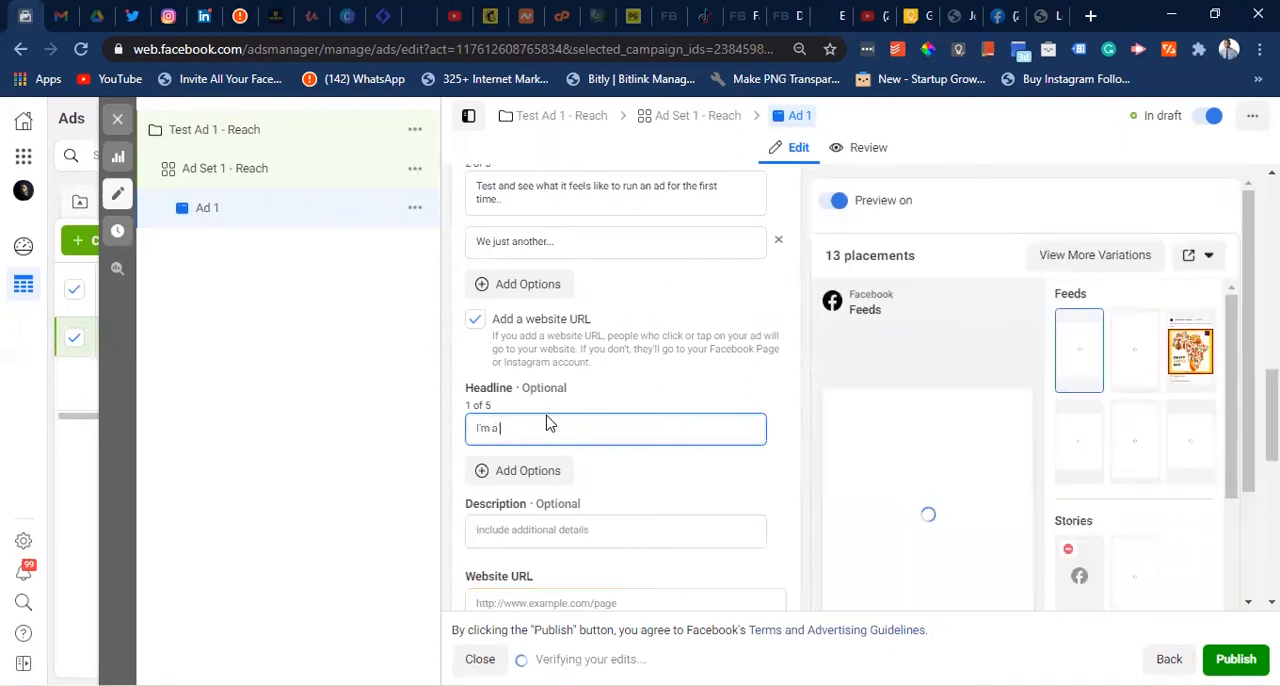
pyautogui.write('Newbieee')
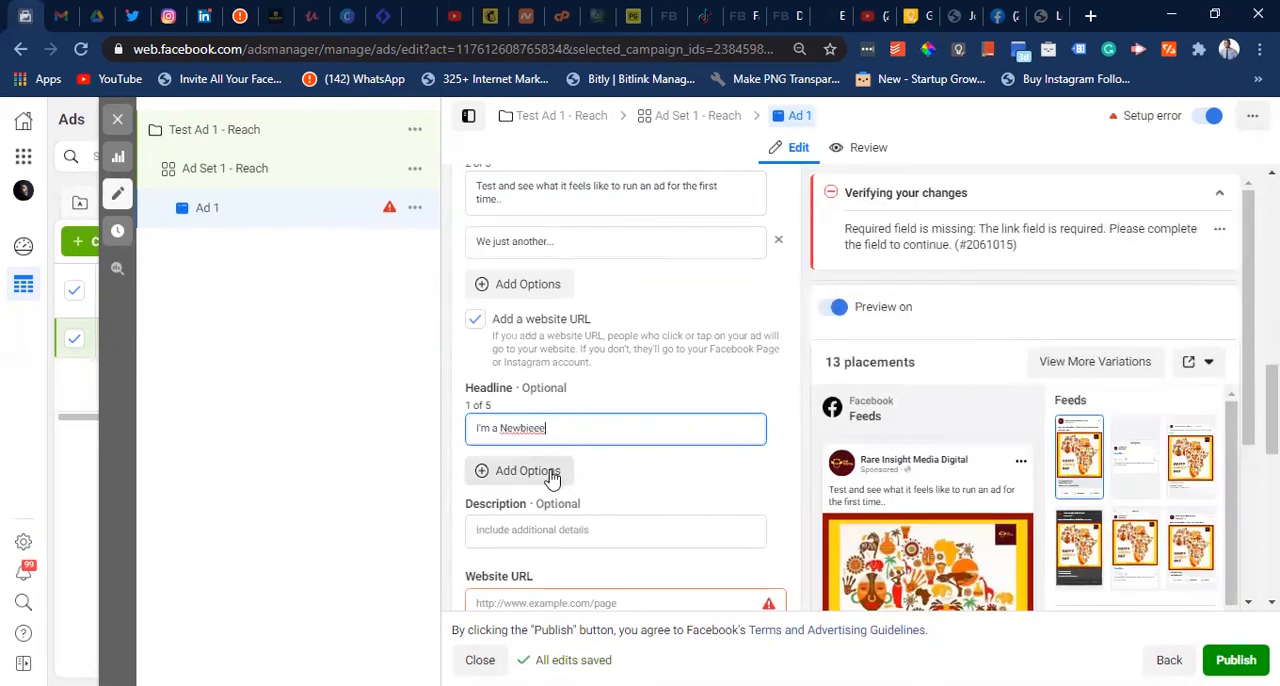
# - Add a second headline option reading "This is my first..."
pyautogui.click(498, 476)
pyautogui.click(481, 481)
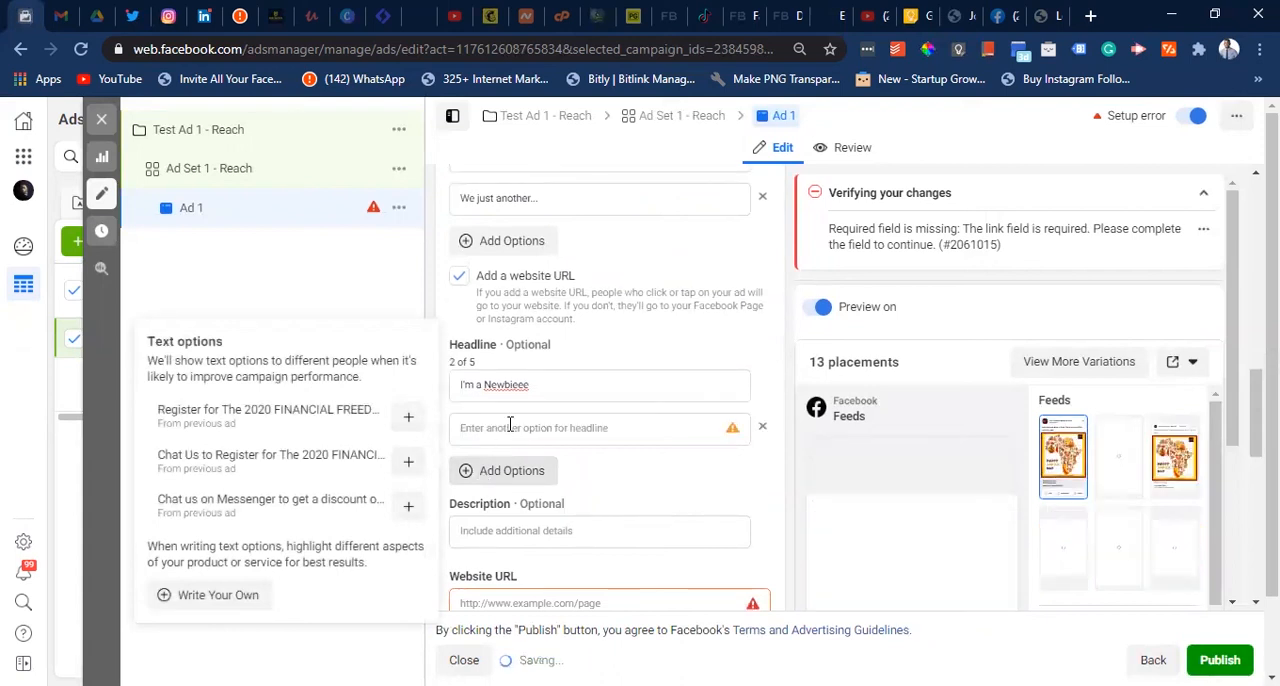
pyautogui.click(510, 425)
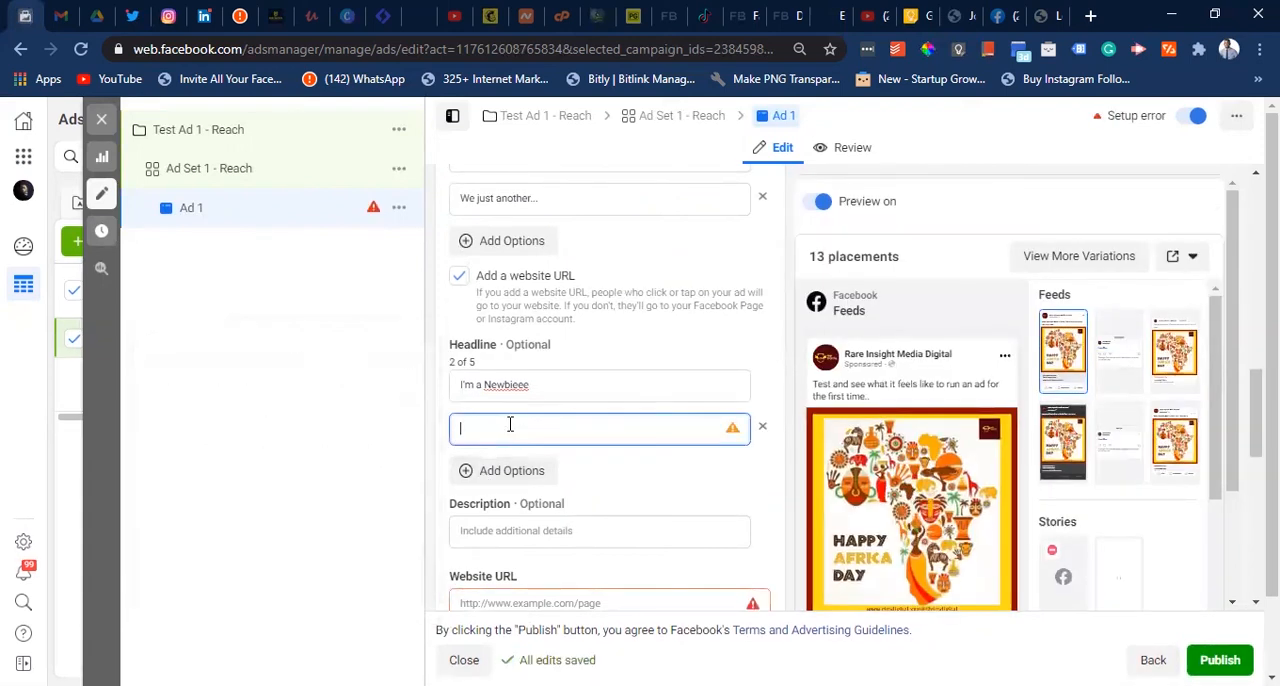
pyautogui.write('THis')
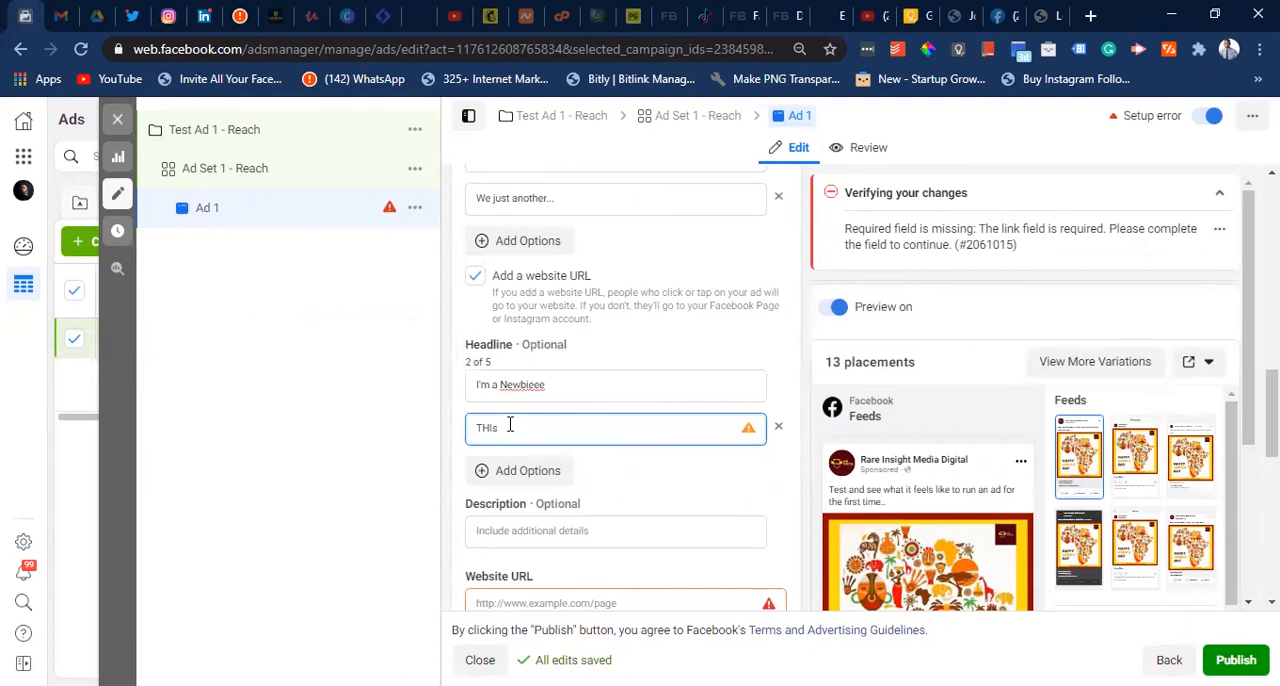
pyautogui.press('BackSpace')
pyautogui.press('BackSpace')
pyautogui.press('BackSpace')
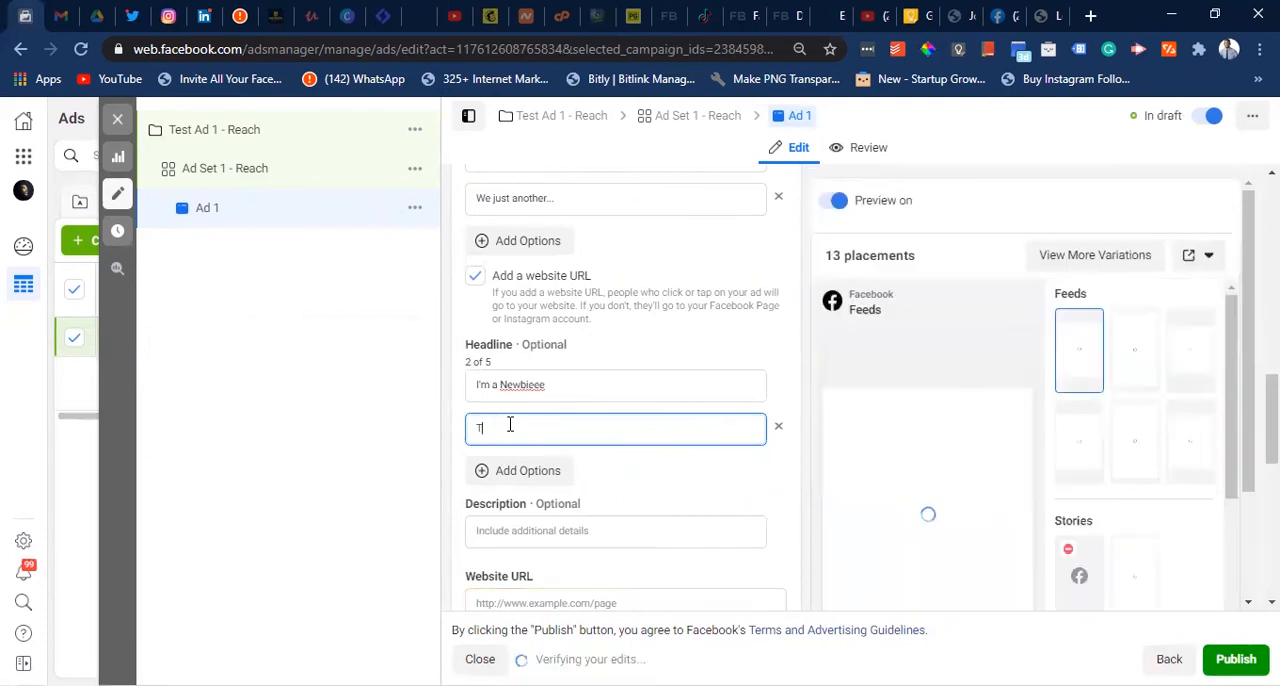
pyautogui.write('his is my ')
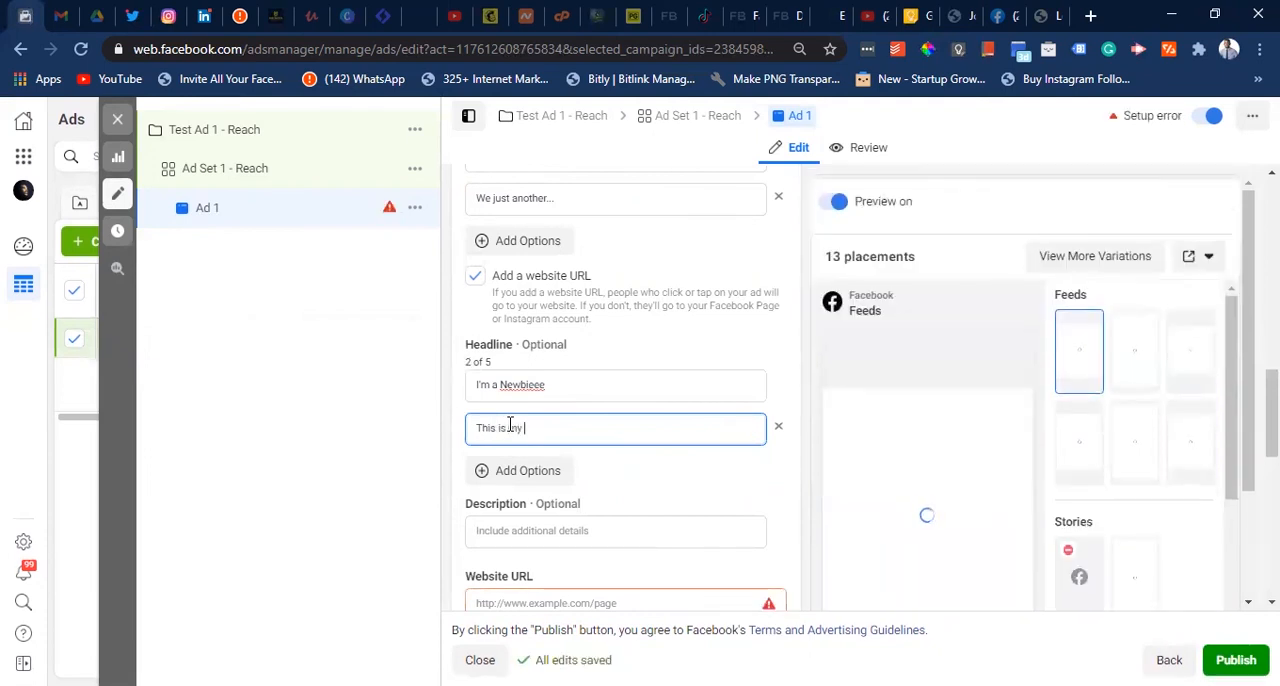
pyautogui.write('first')
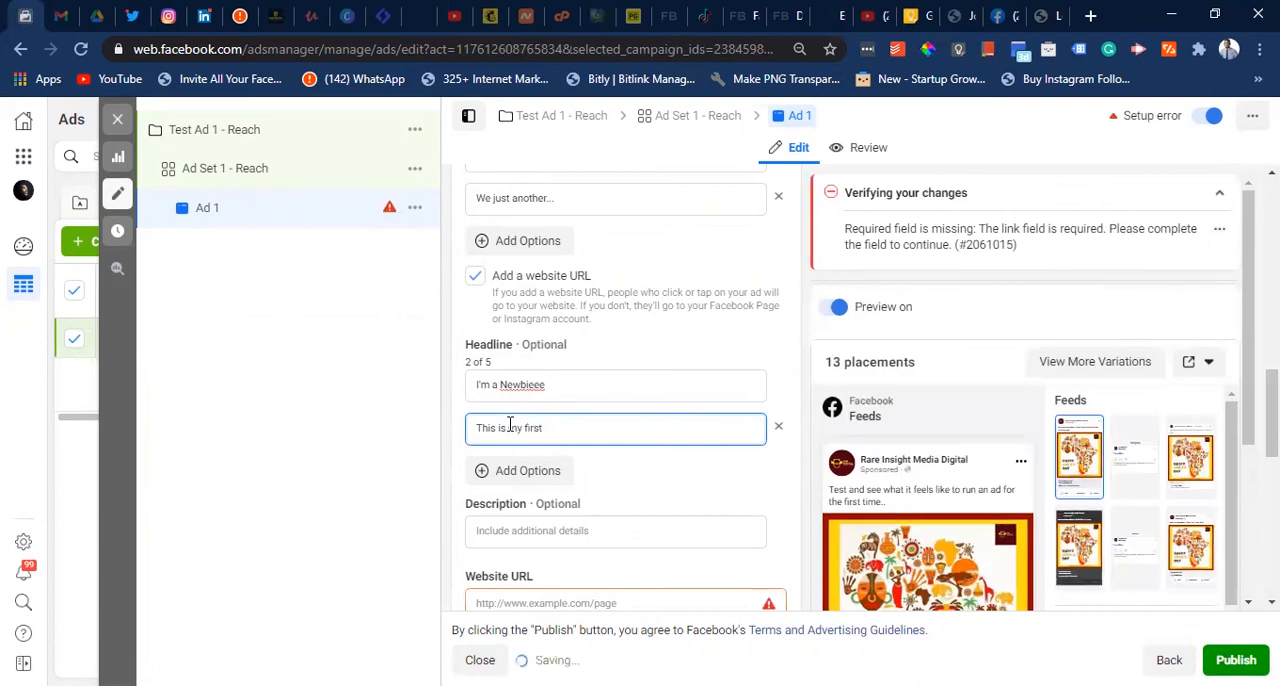
pyautogui.write('...')
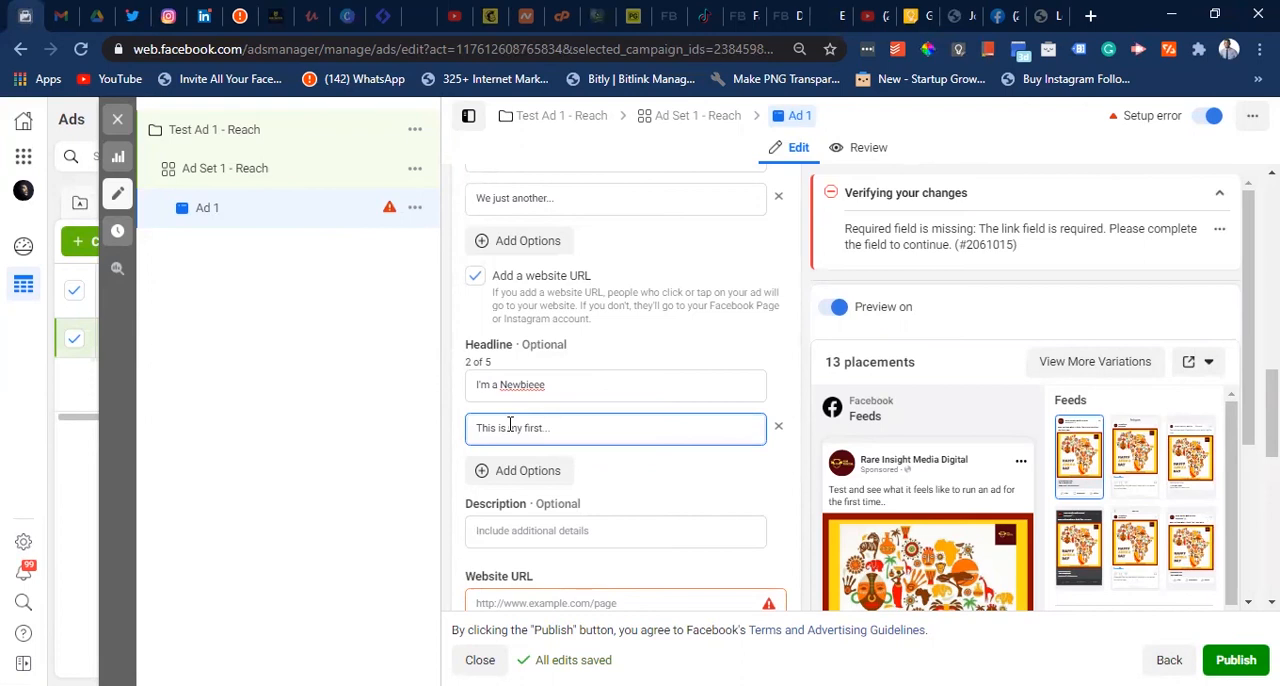
# - Set the ad's description to "WE are just playing here you know..."
pyautogui.scroll(-1, 615, 487)
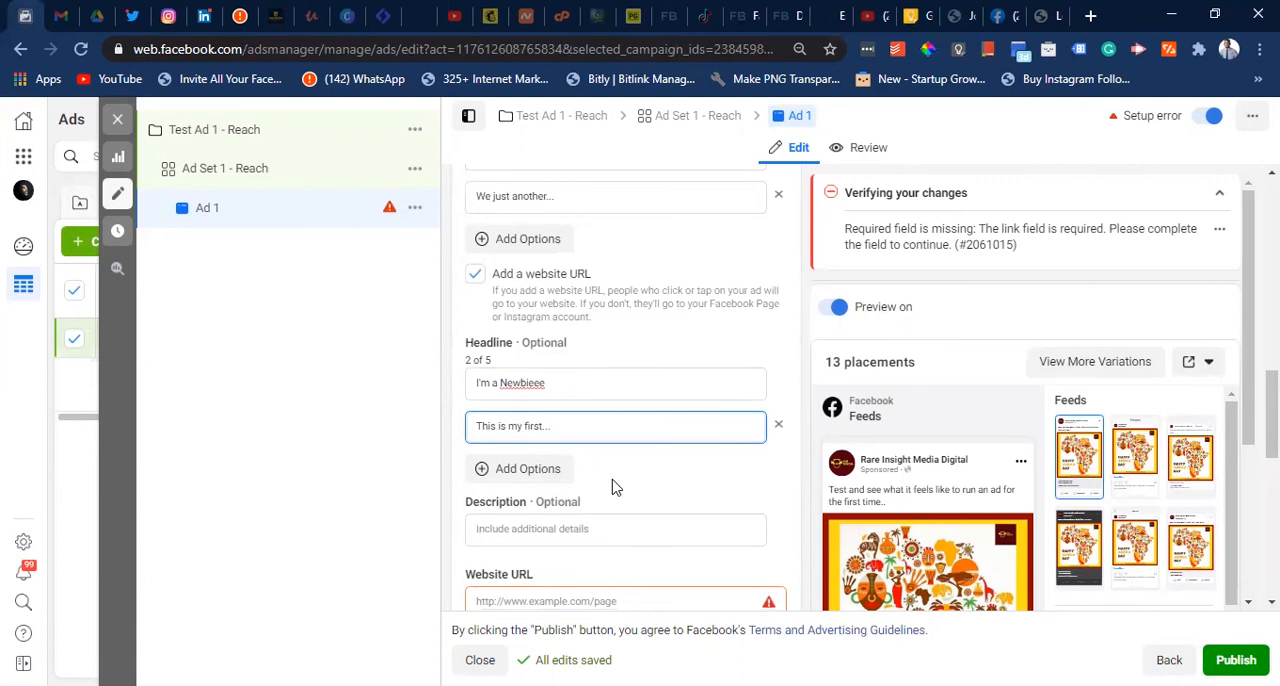
pyautogui.click(543, 452)
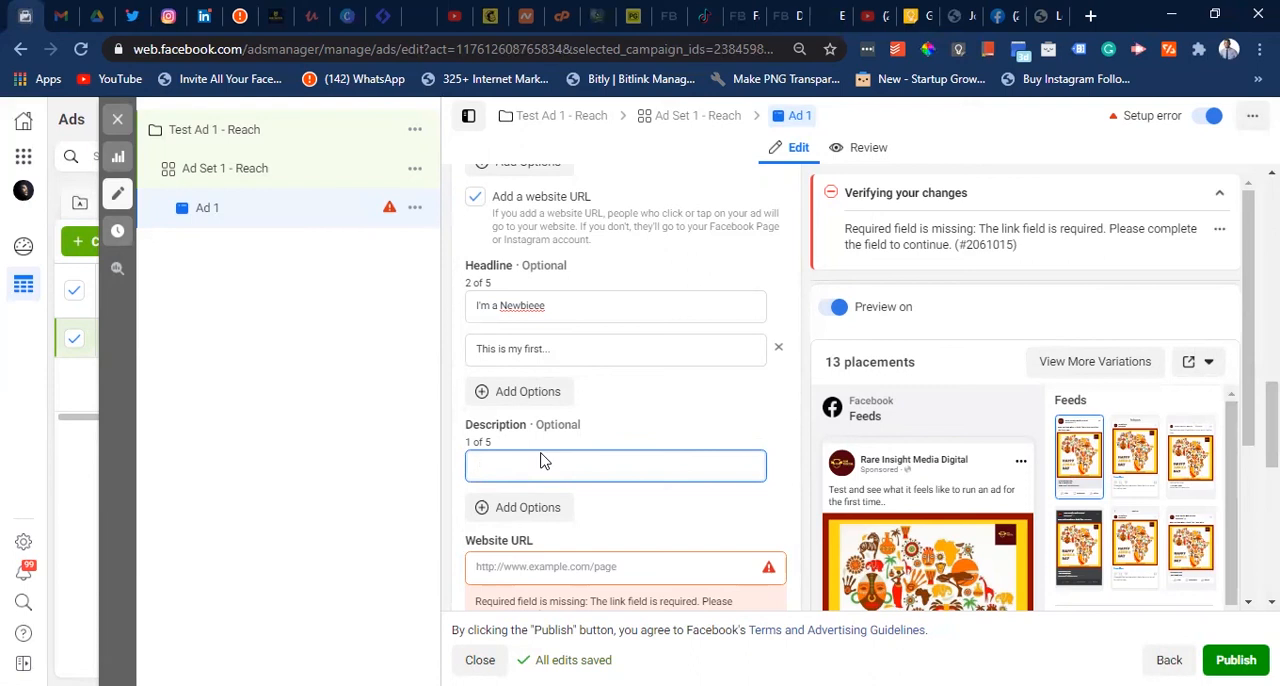
pyautogui.write('WE are just playing here')
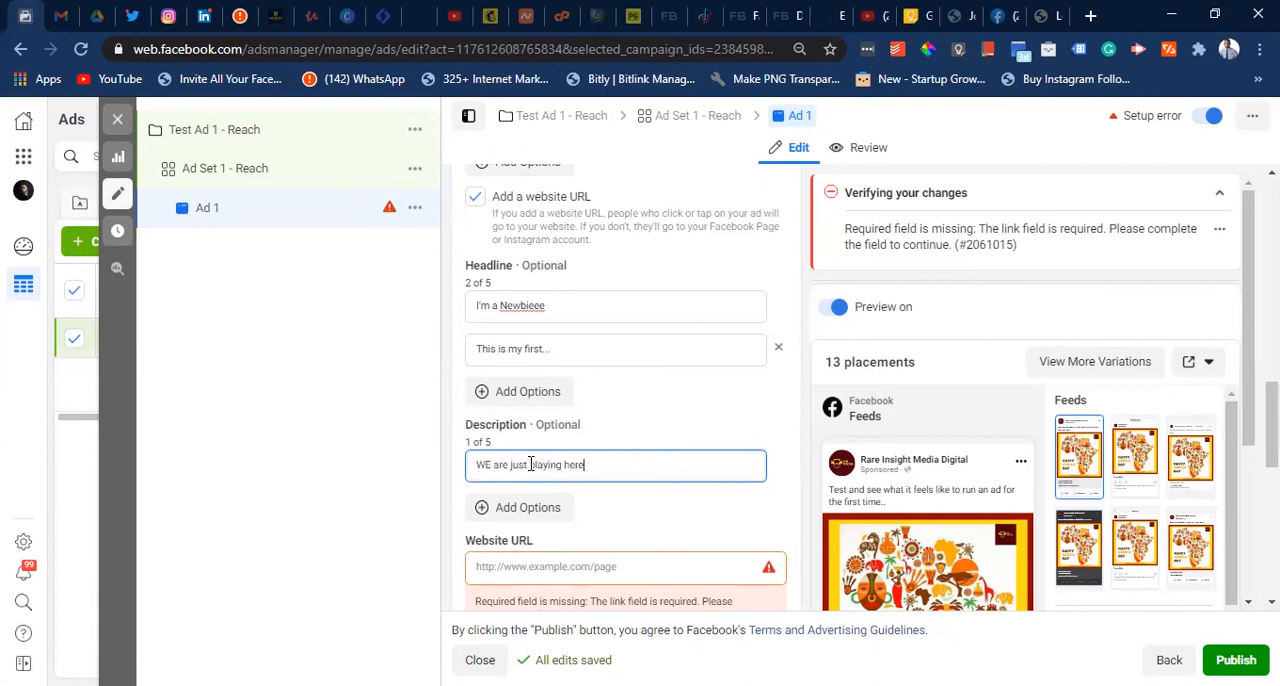
pyautogui.write(' you now')
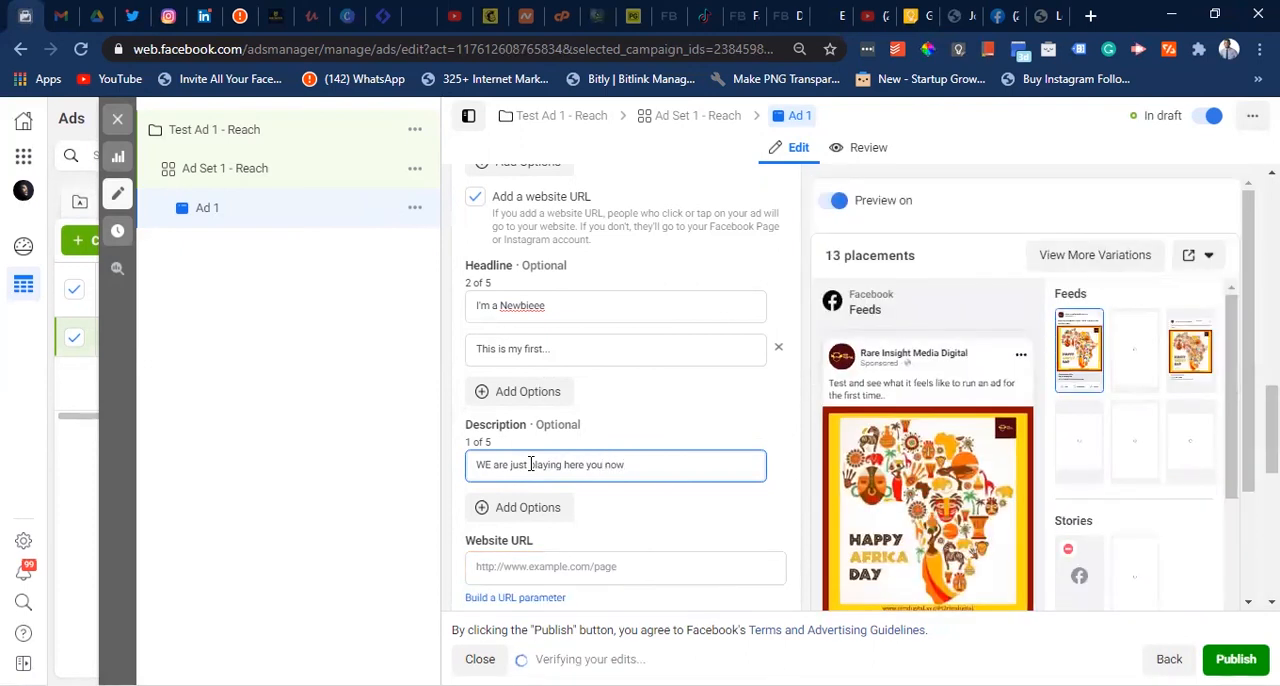
pyautogui.write('k')
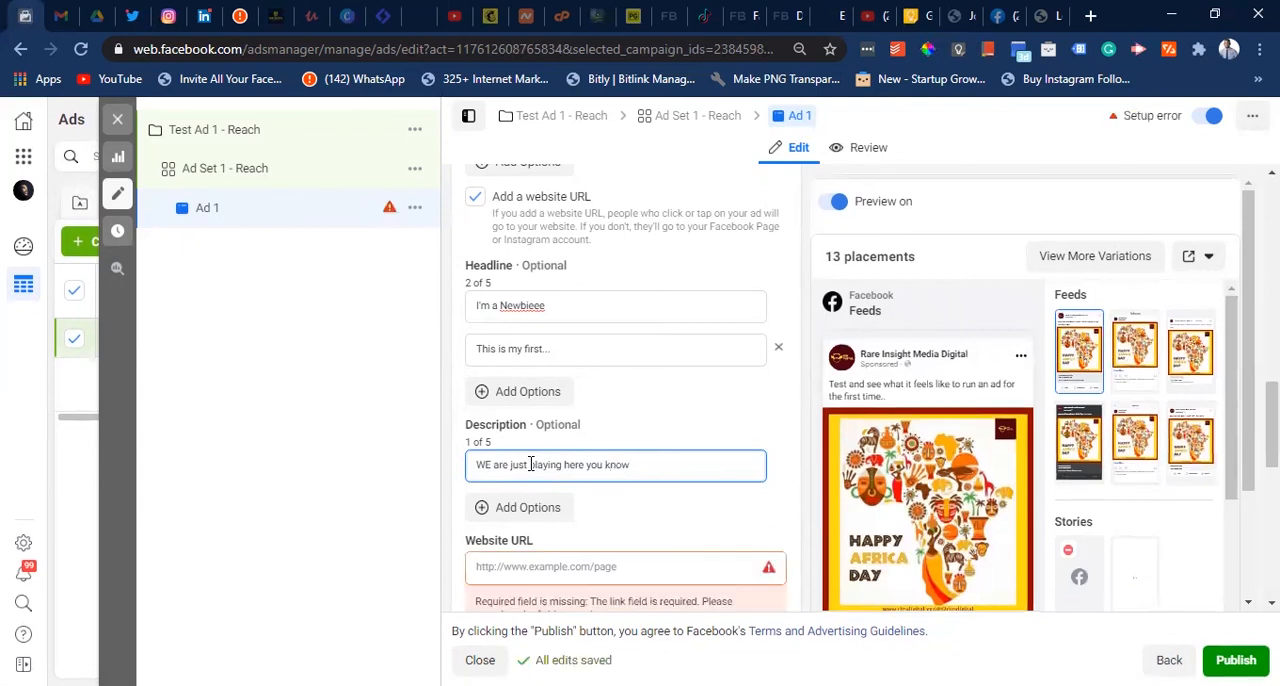
pyautogui.click(641, 462)
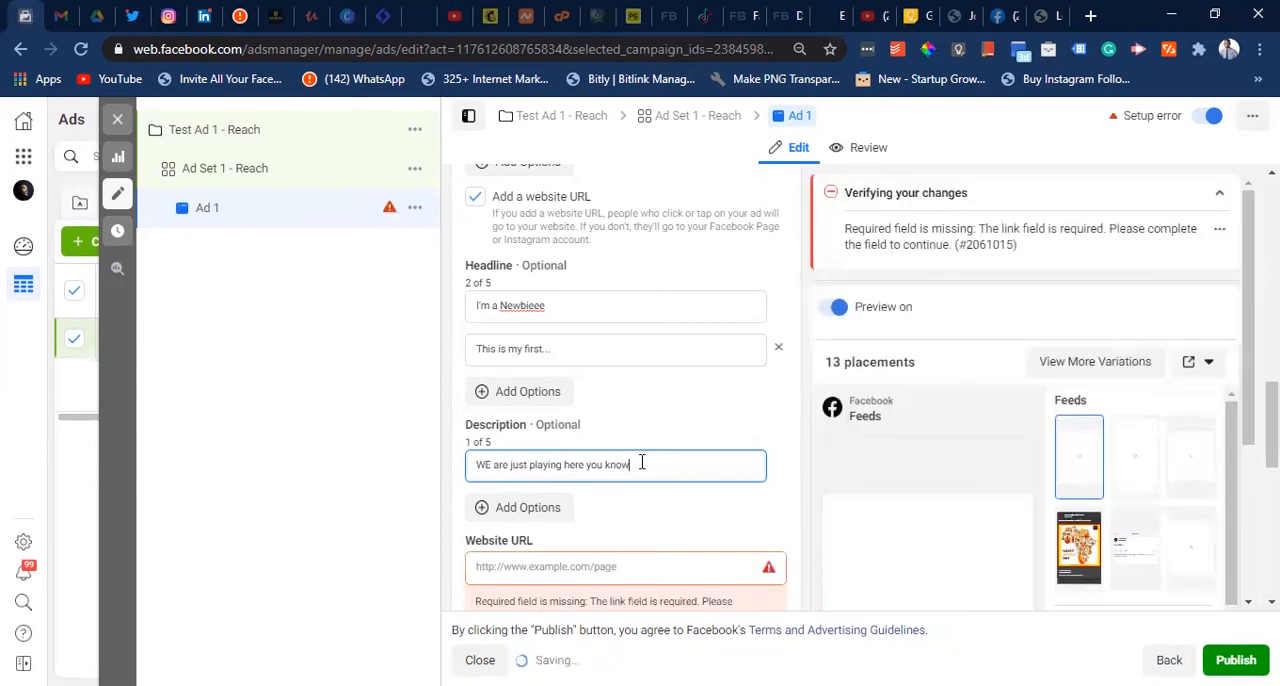
pyautogui.write('...')
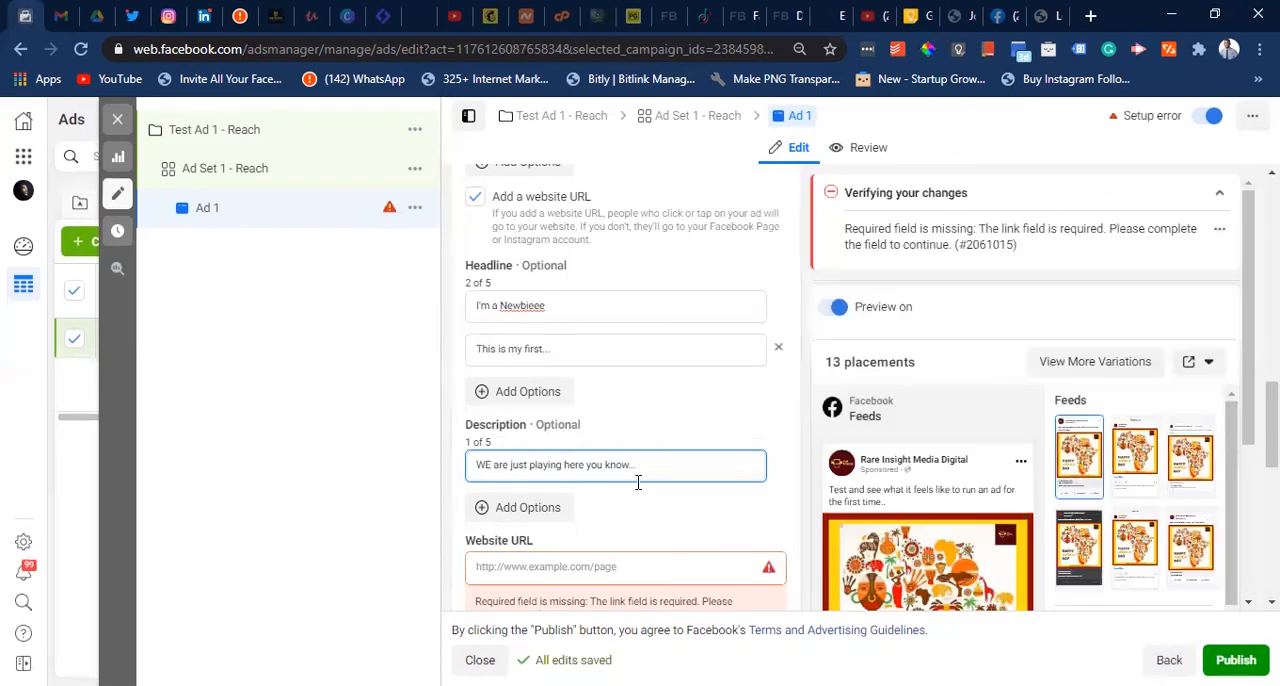
# - Enter the advertiser's personal website address, including www and the .xyz domain, as the ad's website URL
pyautogui.click(557, 566)
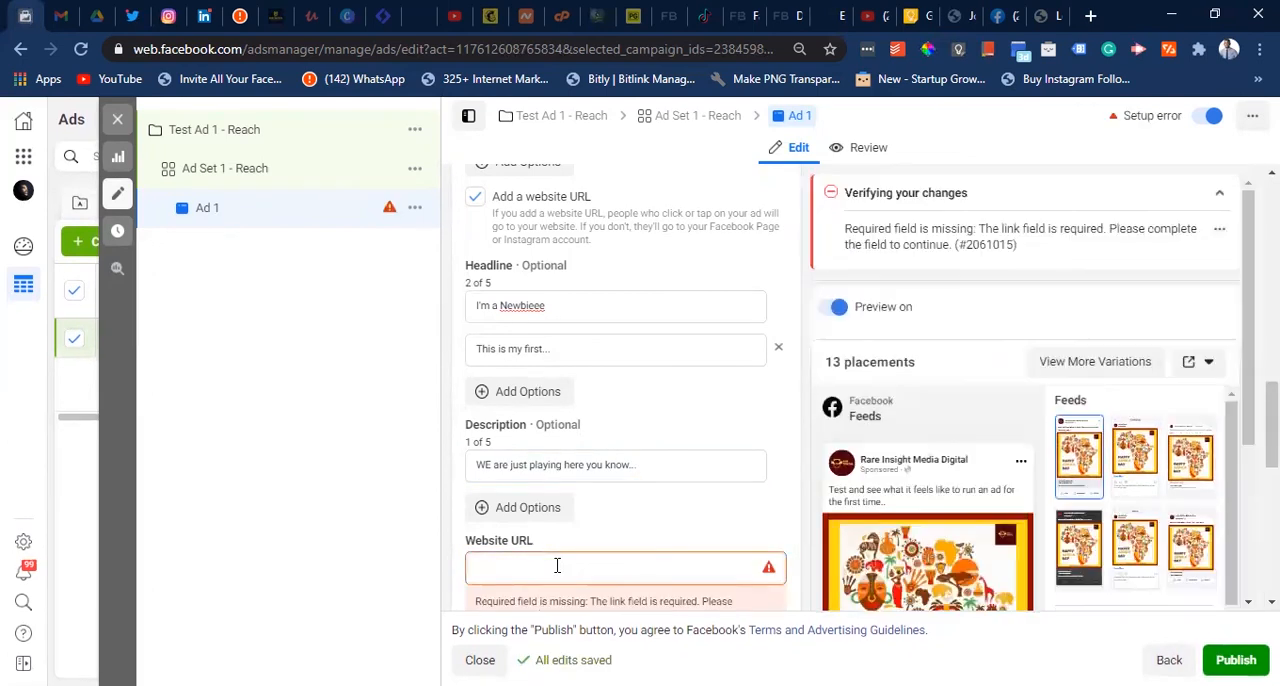
pyautogui.write('www.josh')
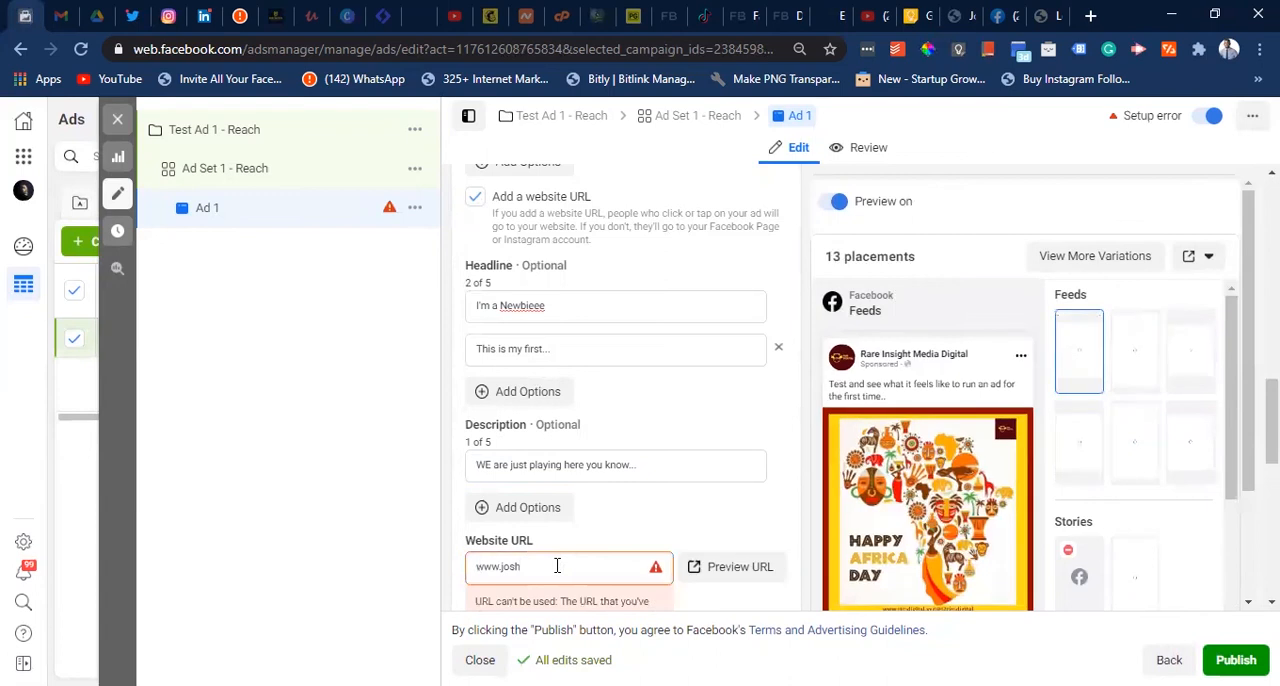
pyautogui.write('ua')
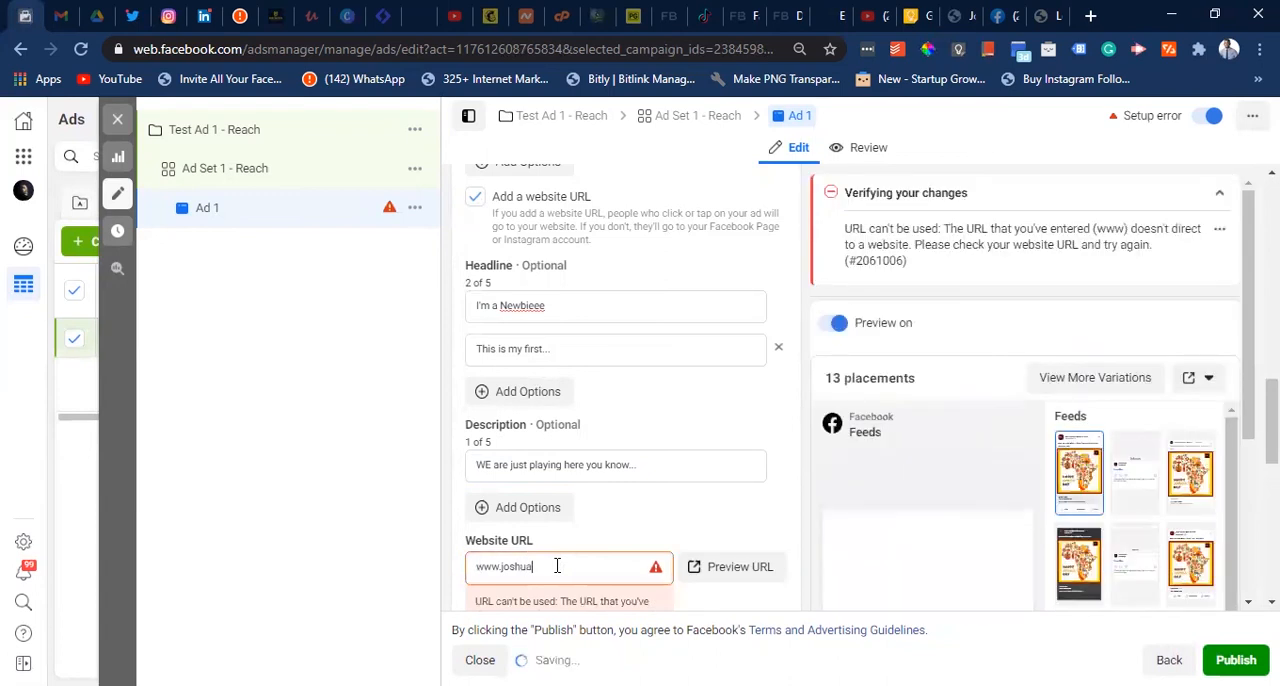
pyautogui.write('theophilu')
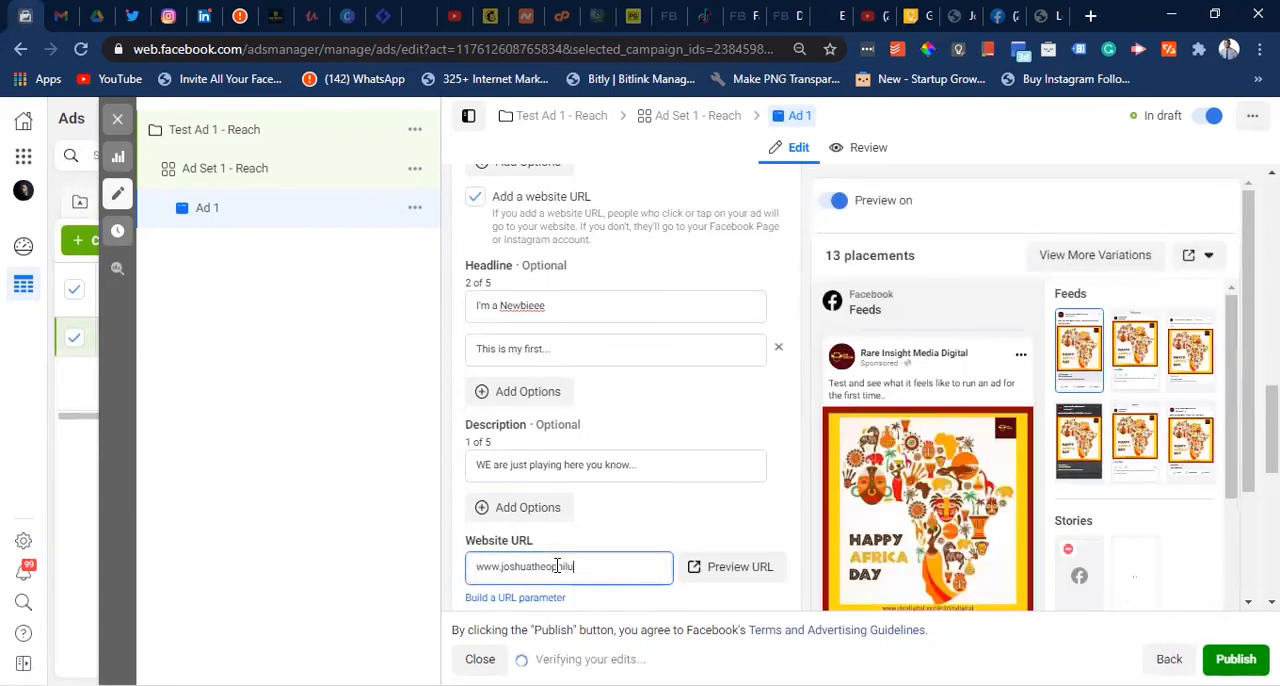
pyautogui.write('s.xyz')
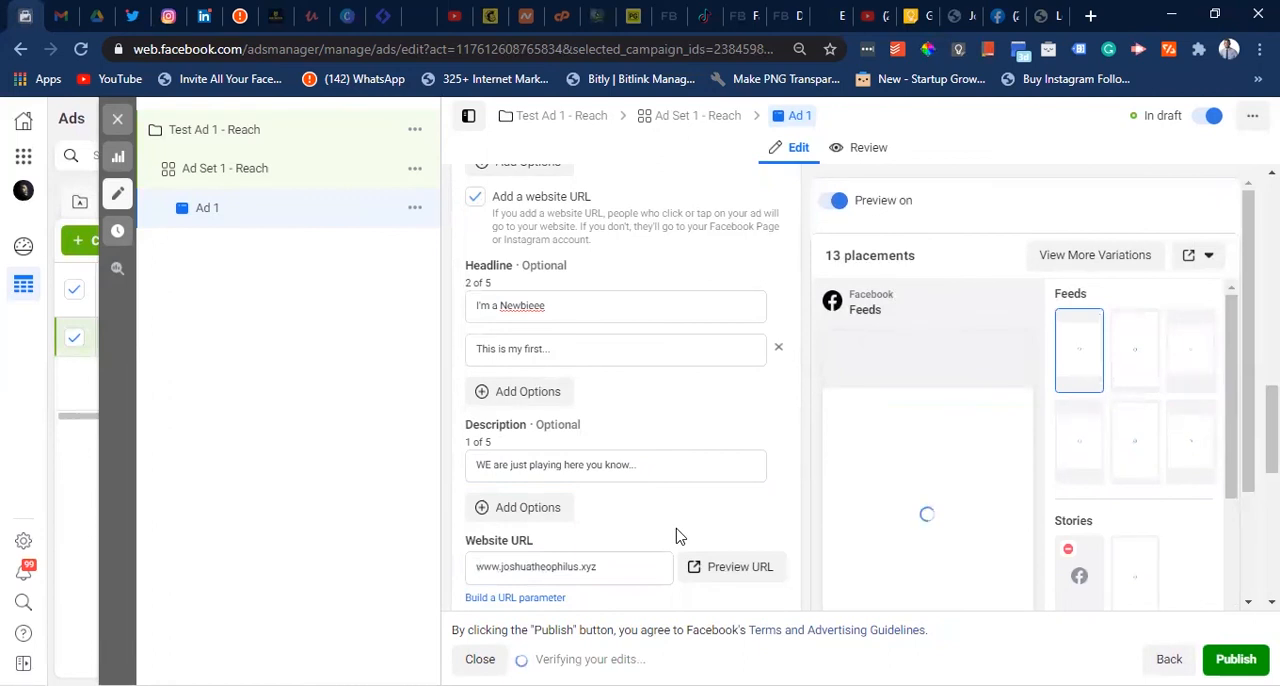
# - Copy the website URL into the ad's optional display link
pyautogui.scroll(-1, 676, 537)
pyautogui.scroll(-1, 676, 537)
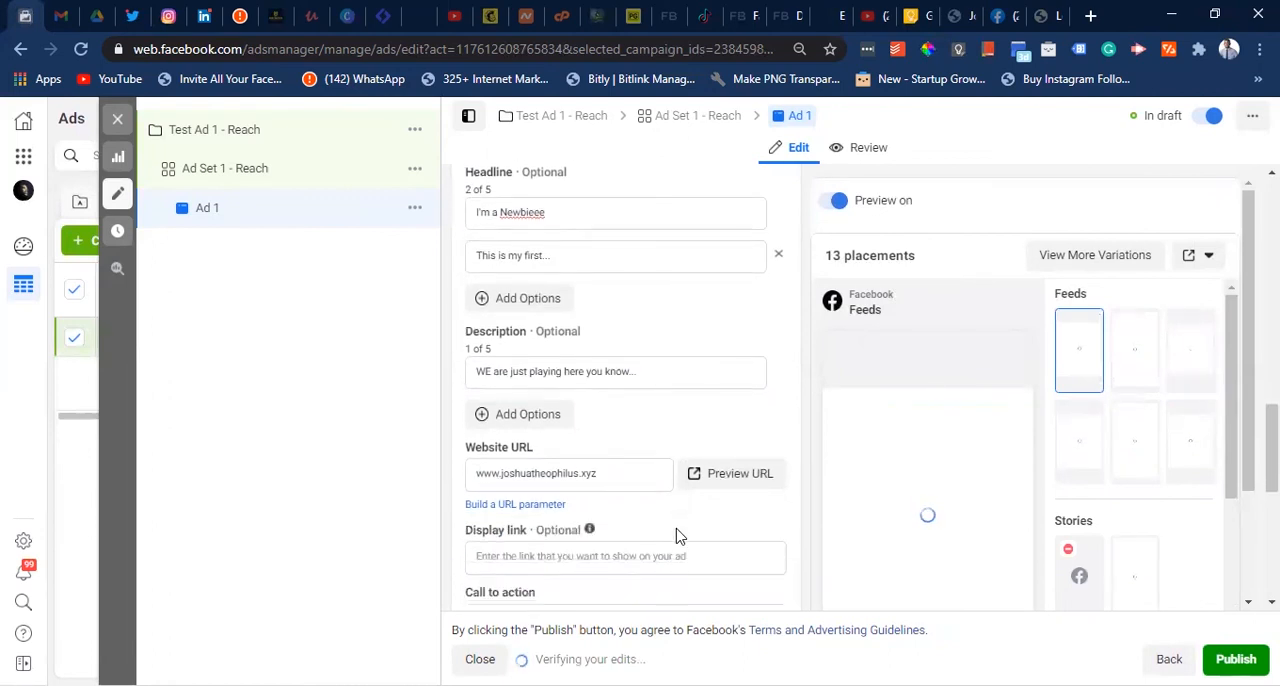
pyautogui.scroll(-1, 676, 537)
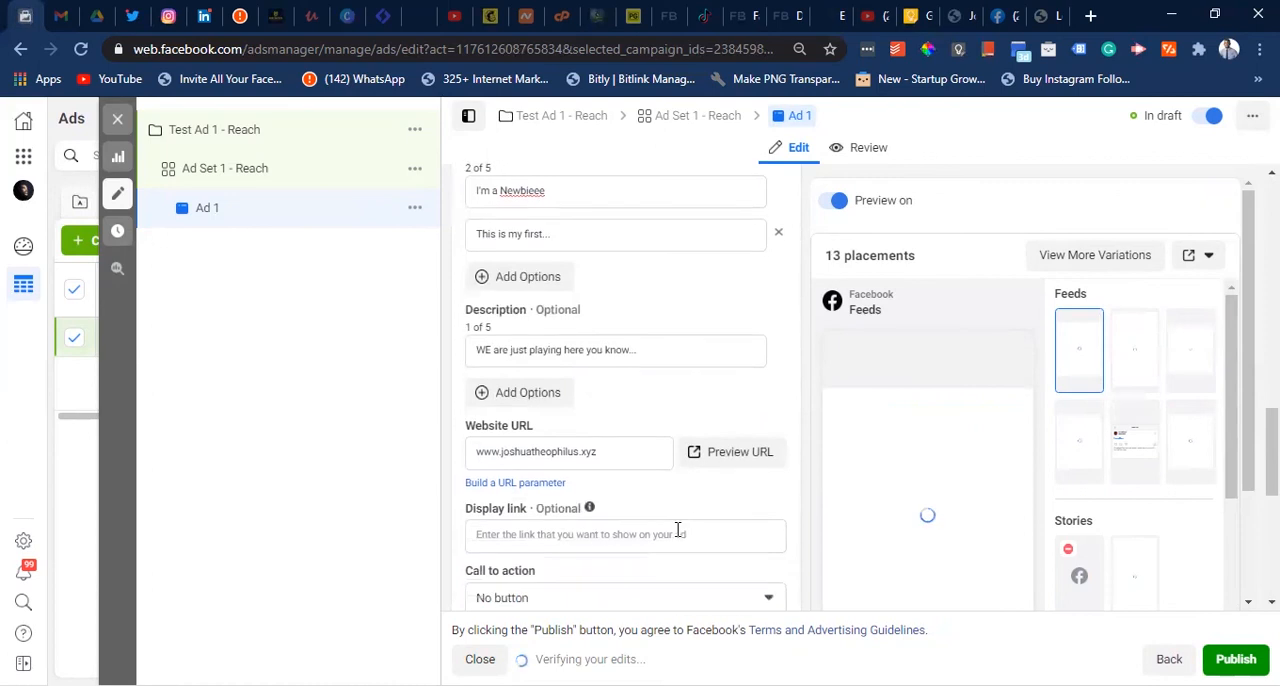
pyautogui.click(609, 455)
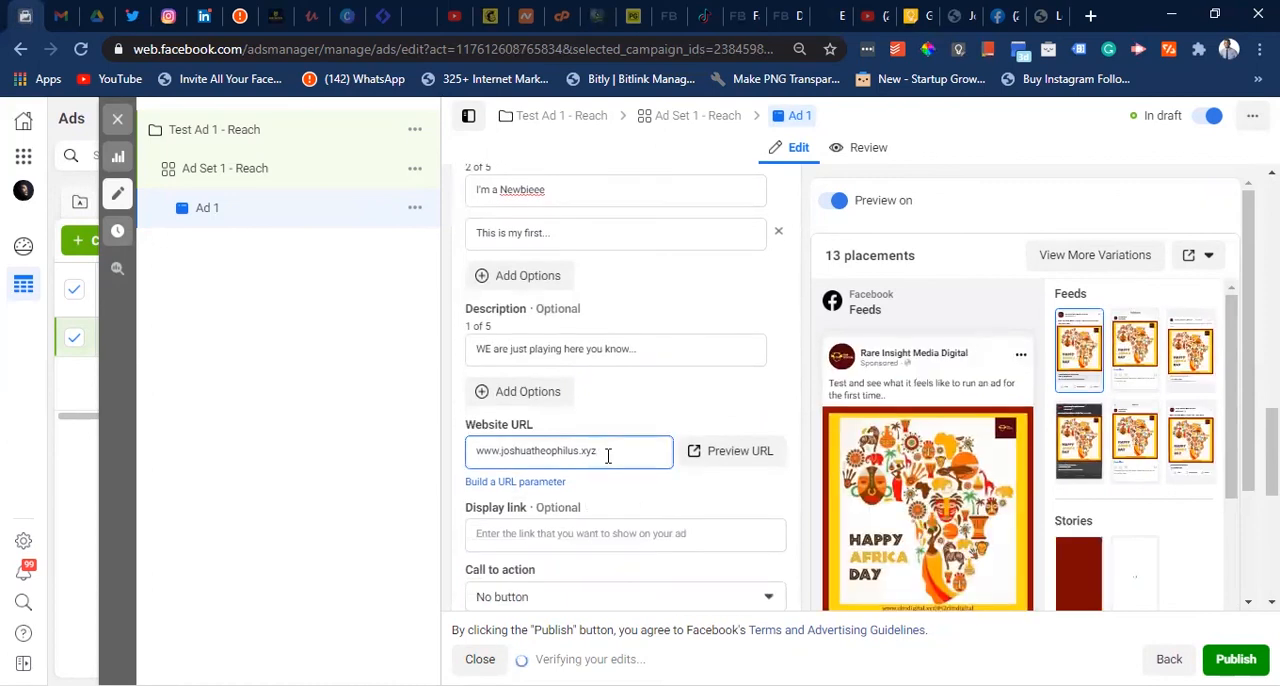
pyautogui.tripleClick(608, 455)
pyautogui.hotkey('ctrl', 'c')
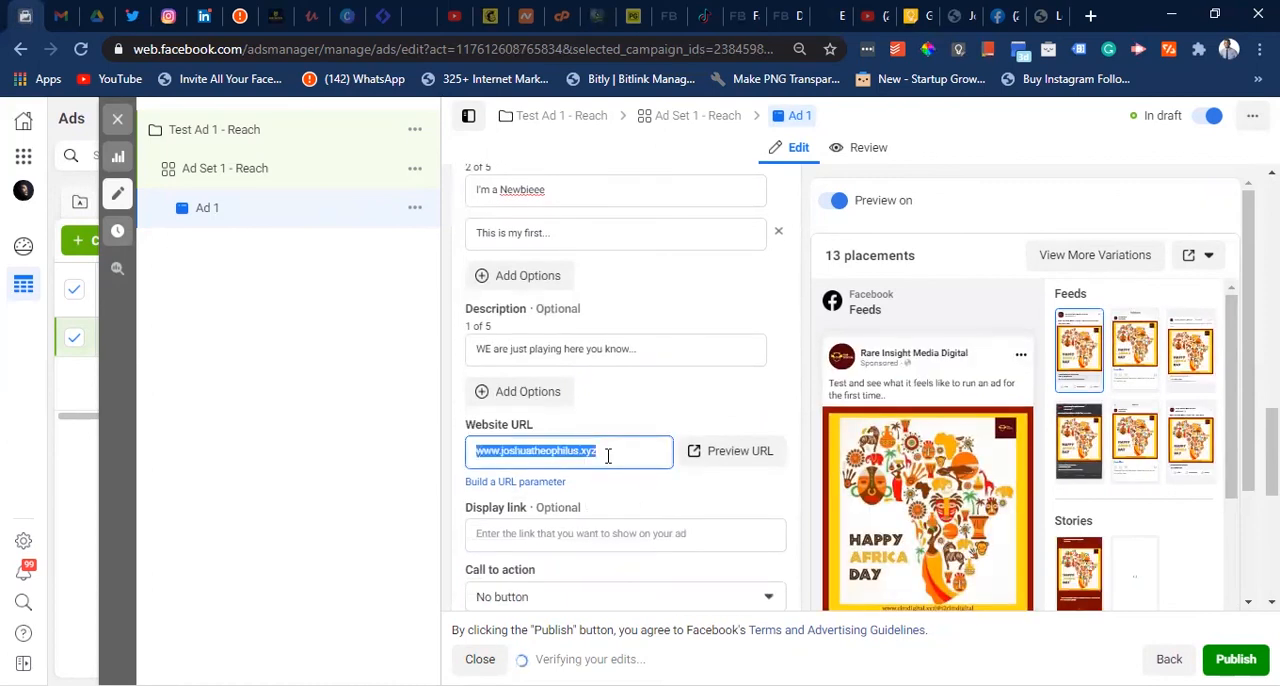
pyautogui.click(561, 533)
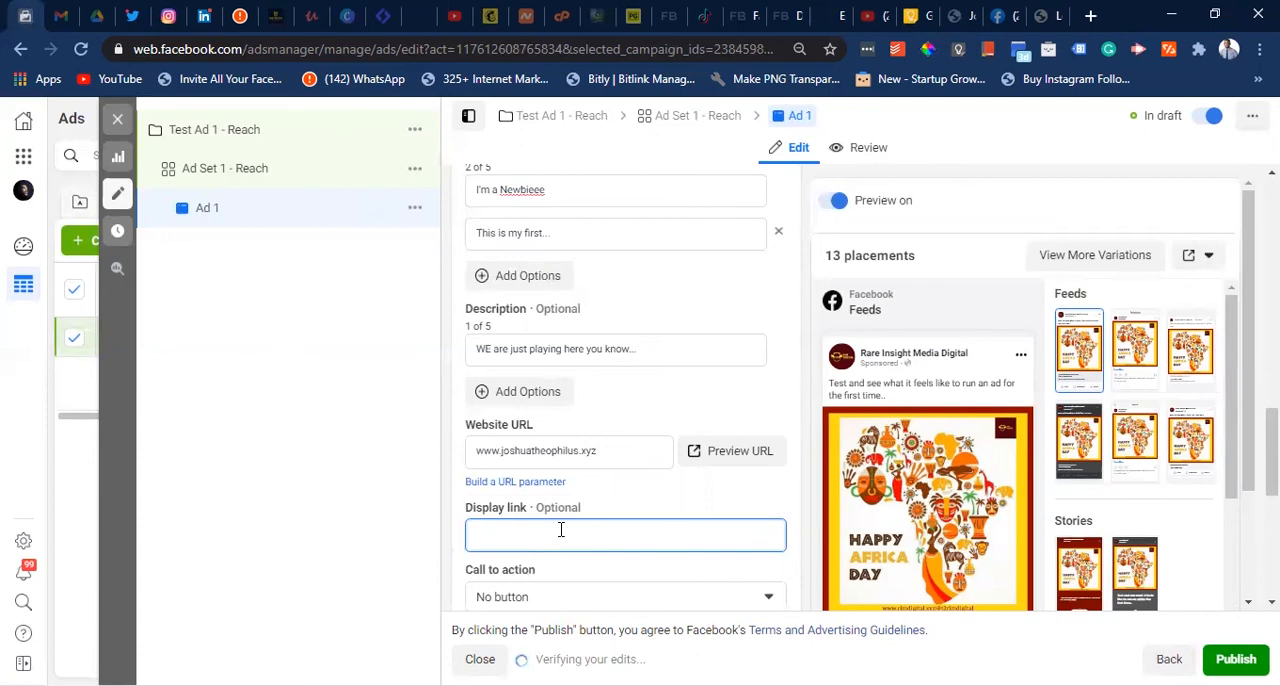
pyautogui.hotkey('ctrl', 'v')
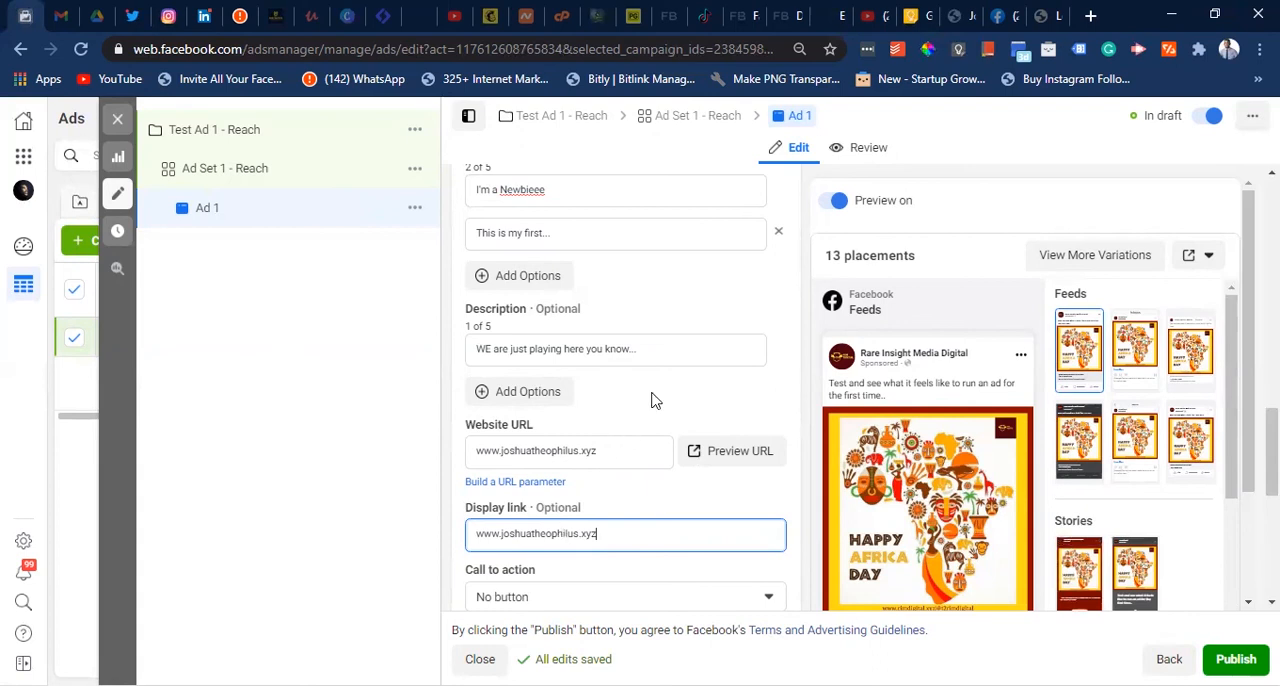
# - Set the ad's call to action to Learn More
pyautogui.scroll(-2, 655, 400)
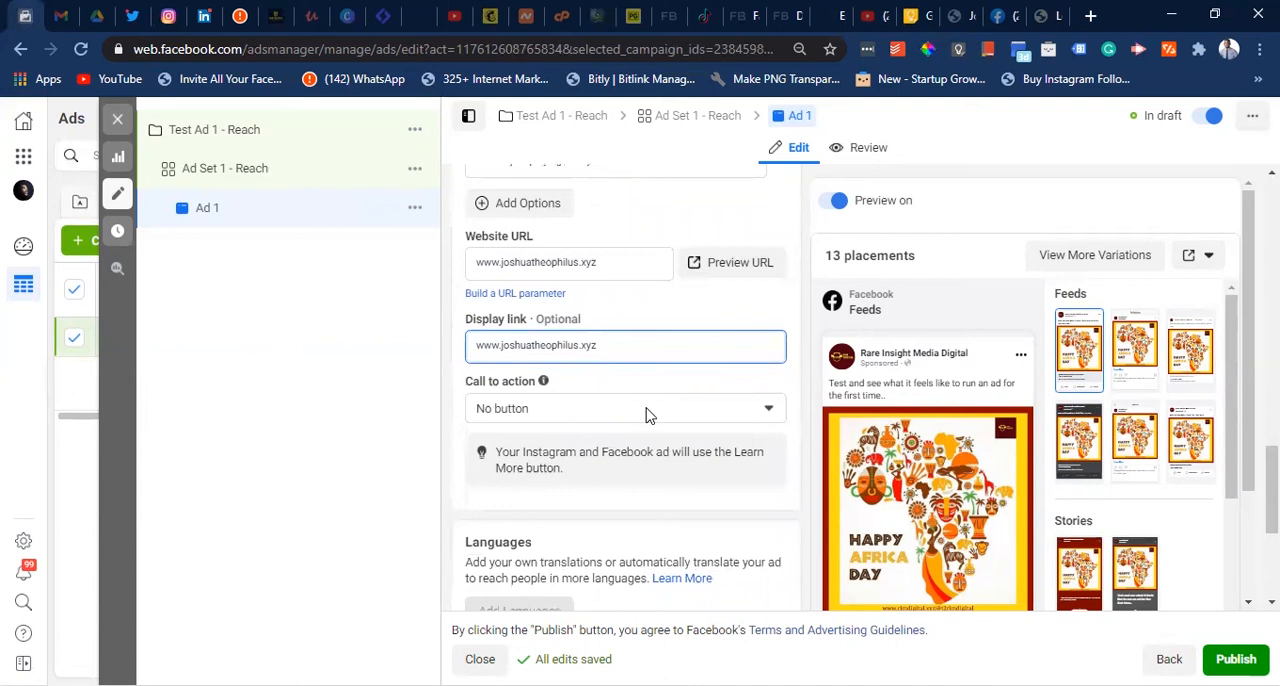
pyautogui.click(647, 410)
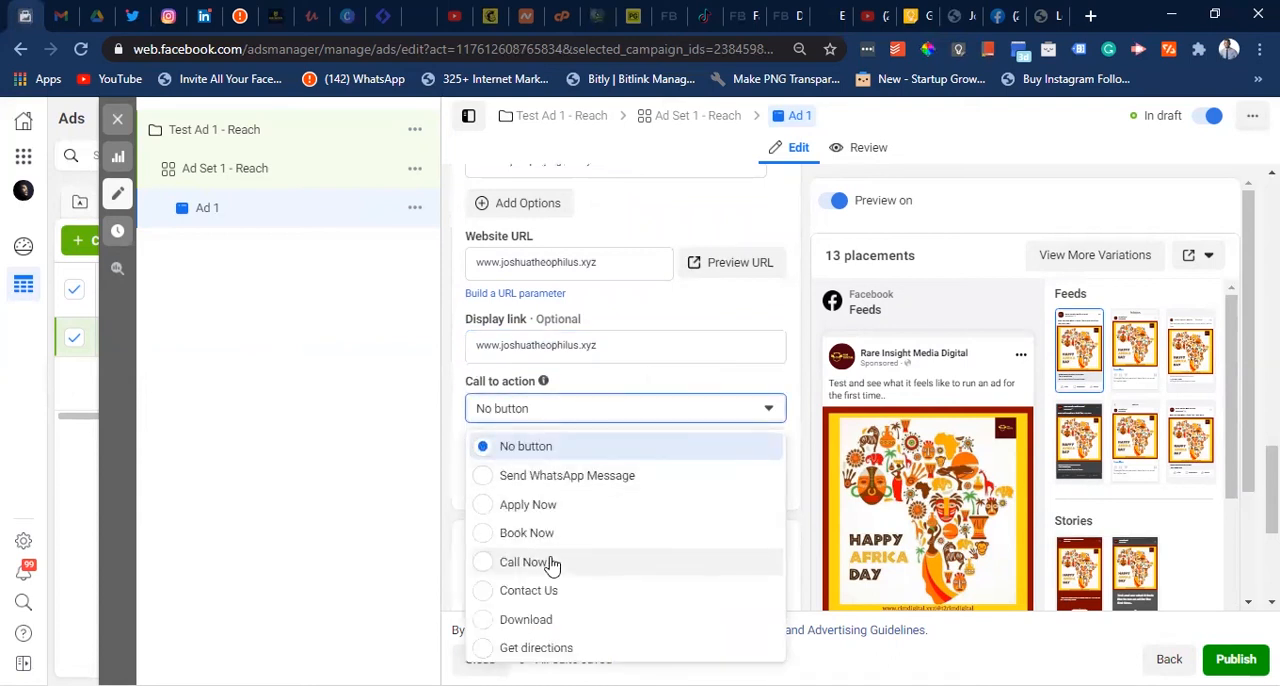
pyautogui.scroll(-3, 551, 565)
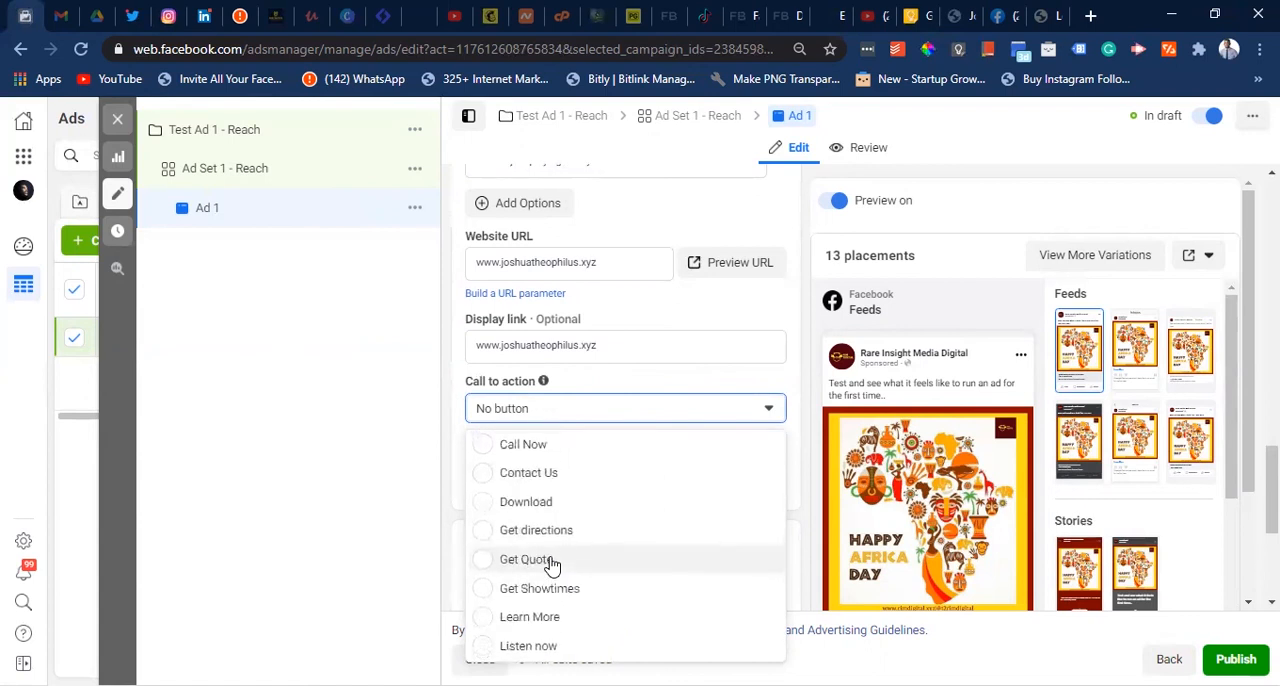
pyautogui.scroll(-5, 551, 565)
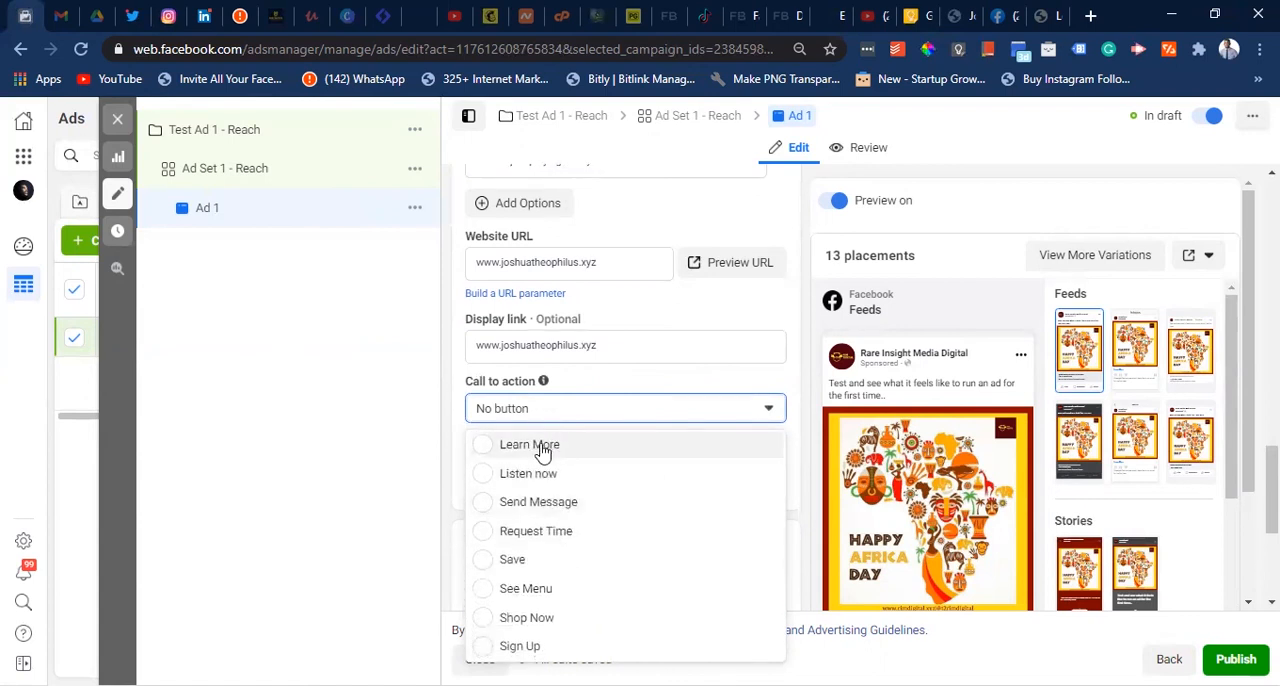
pyautogui.click(541, 453)
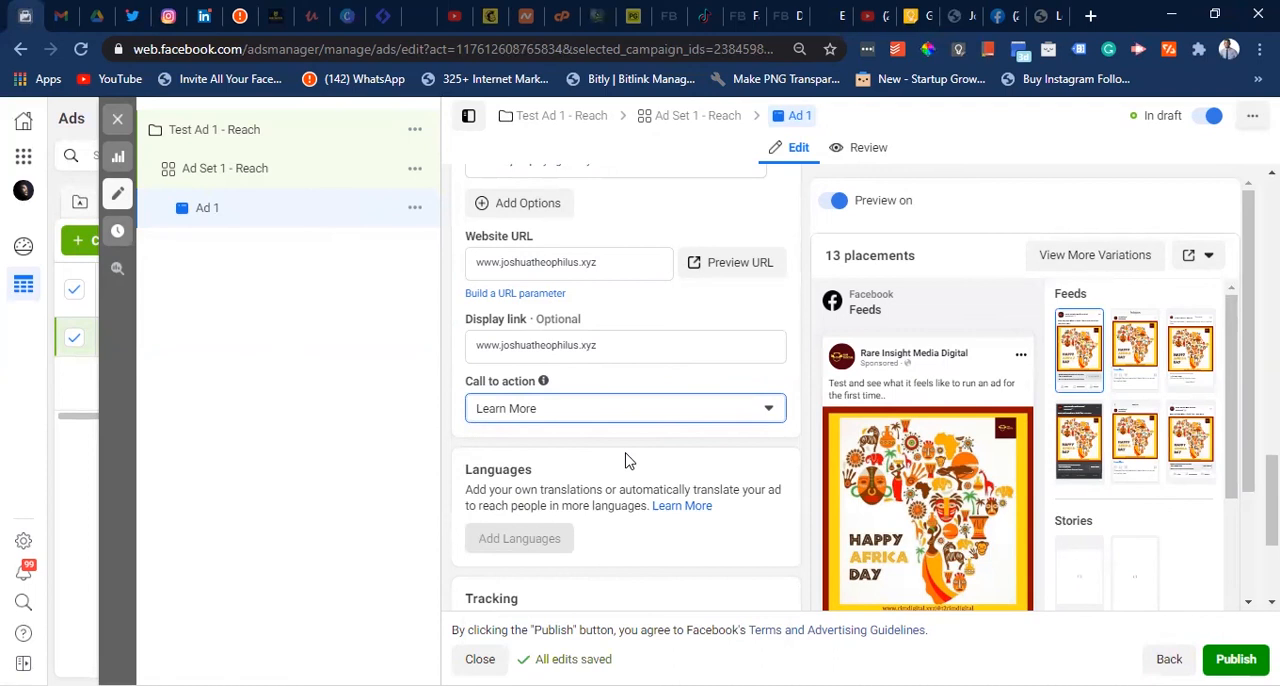
pyautogui.scroll(-3, 625, 460)
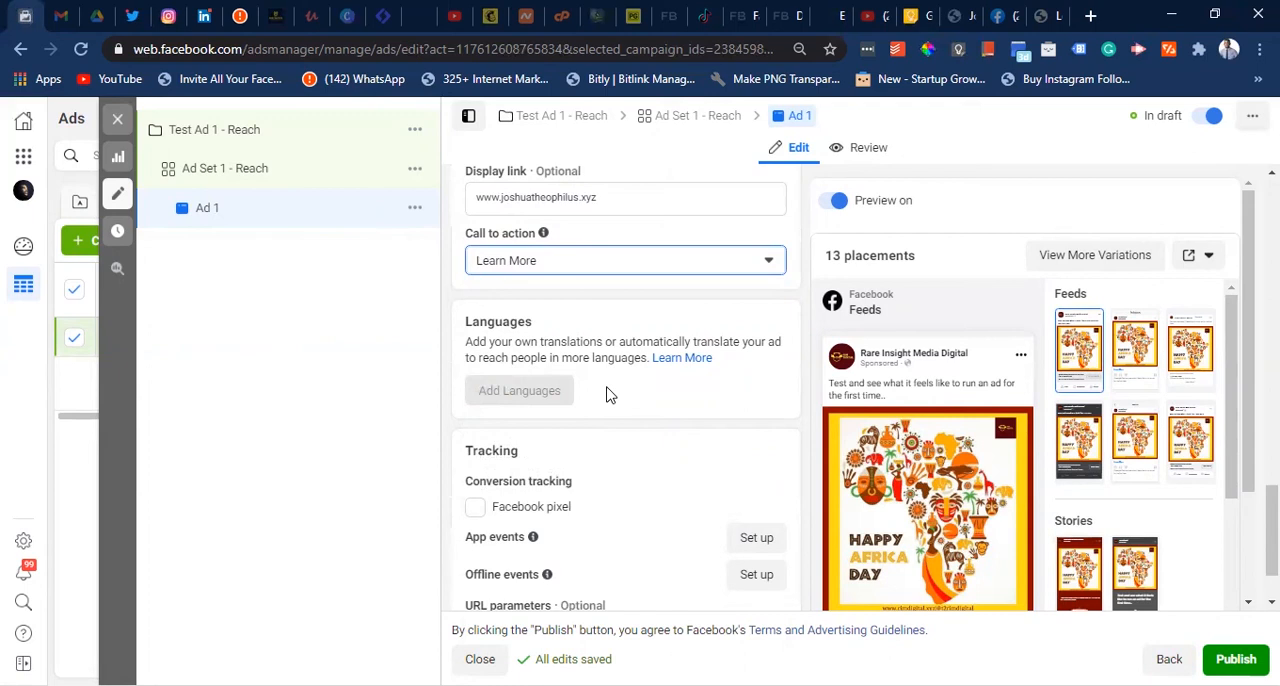
pyautogui.scroll(-2, 610, 395)
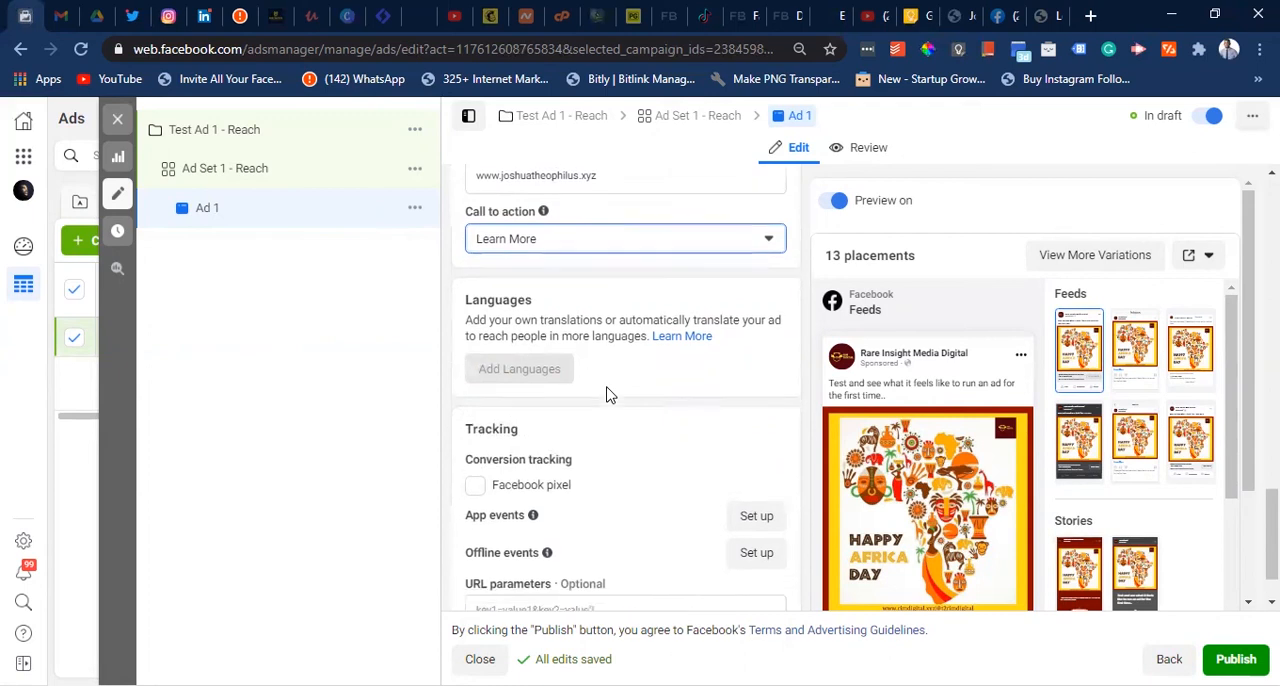